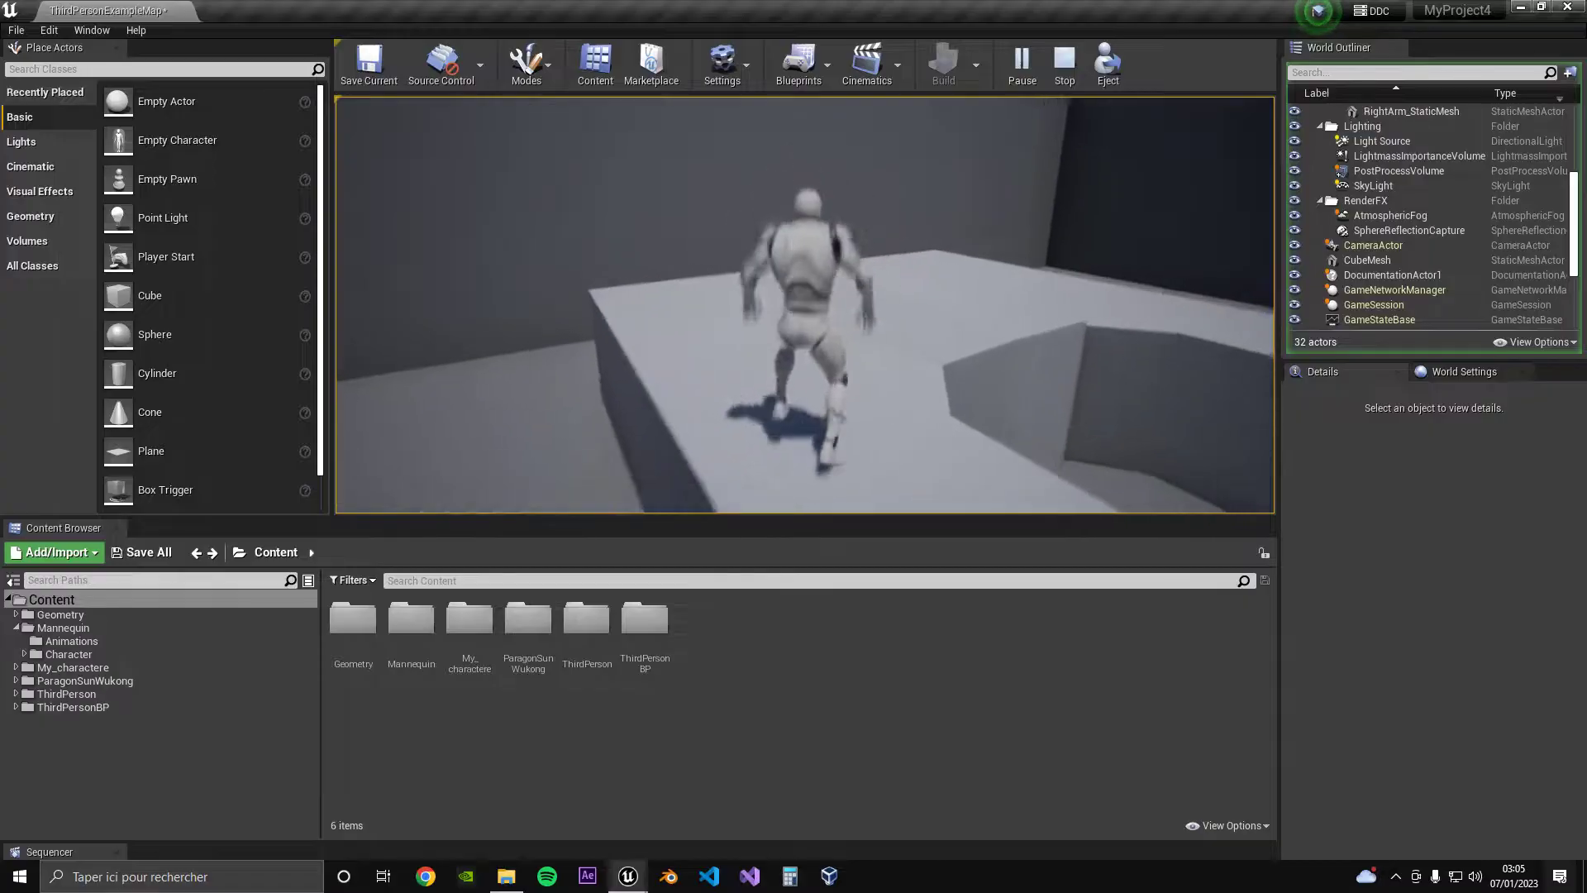
Stop the running play test and frame the ThirdPersonCharacter in the viewport
key(Escape)
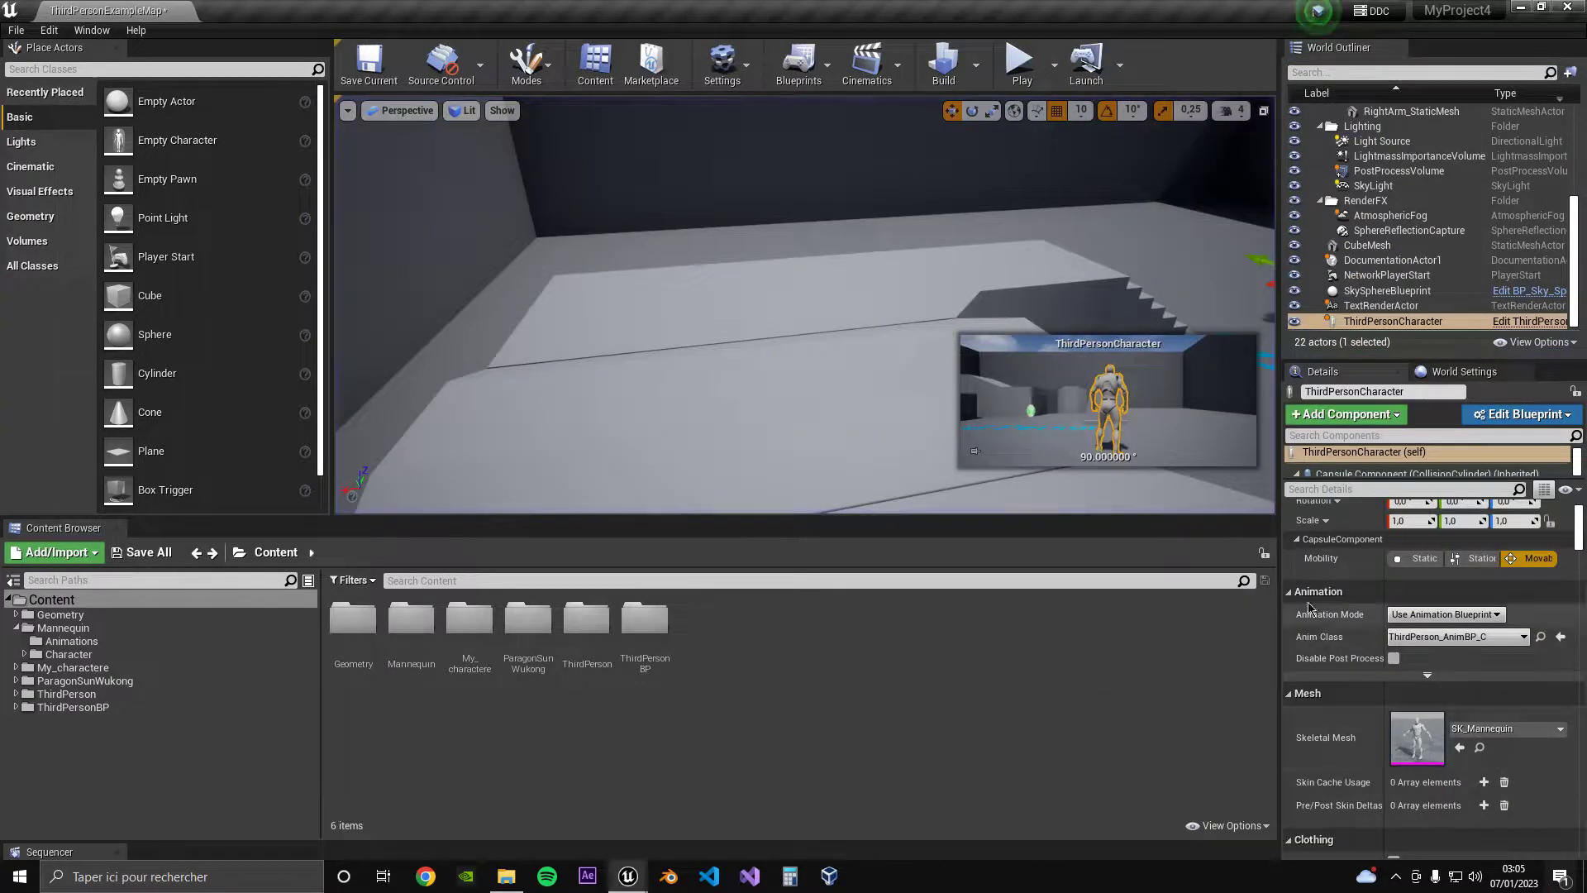
key(f)
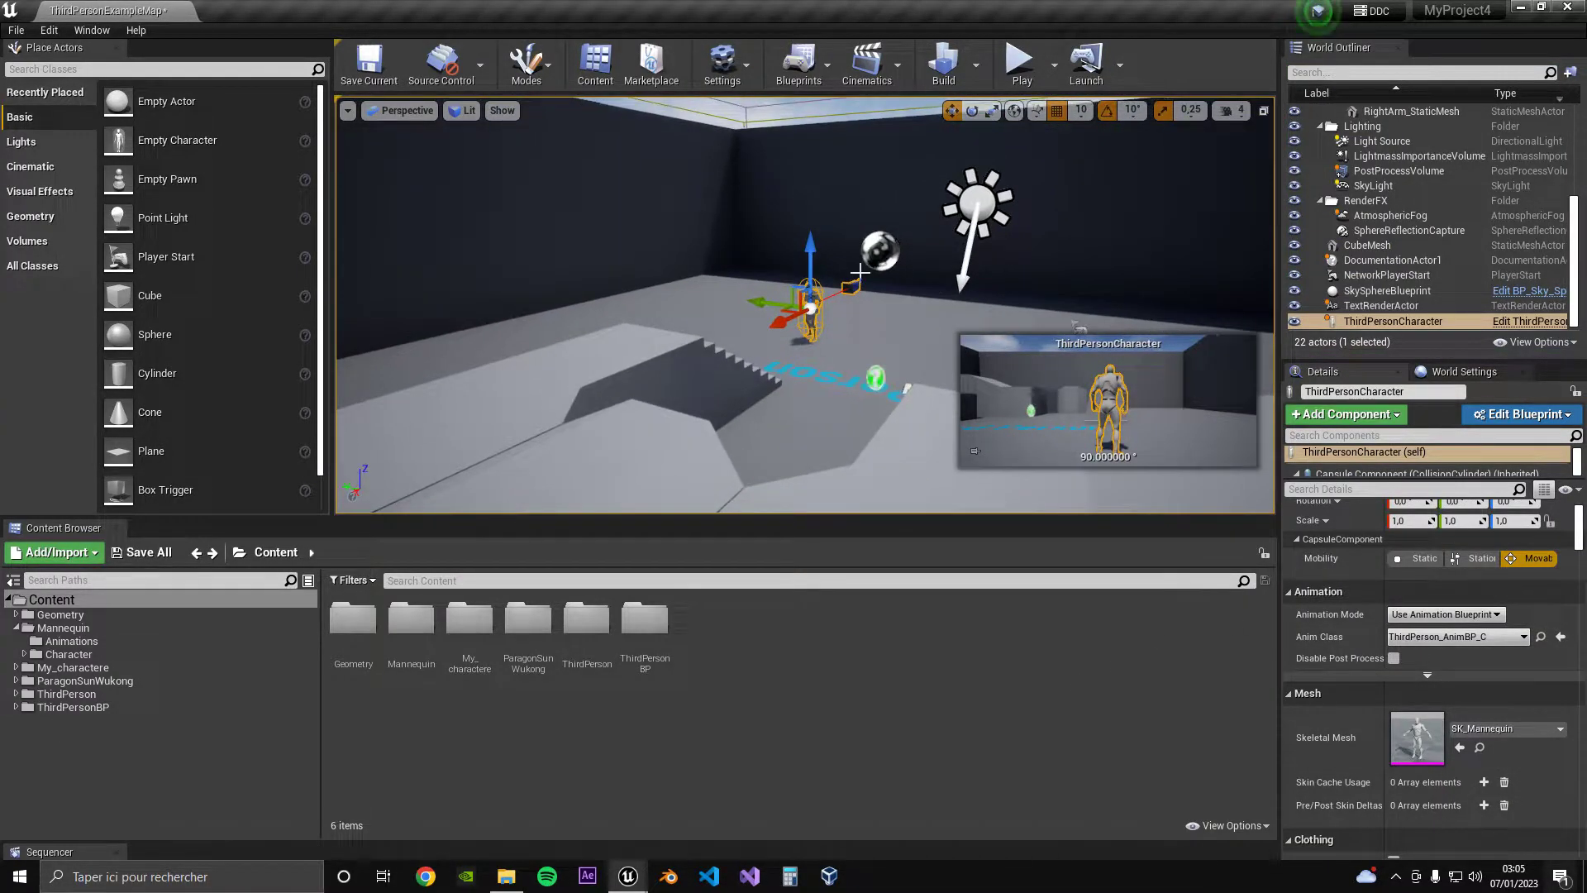
right_drag(1072, 306, 1096, 272)
right_drag(730, 290, 726, 265)
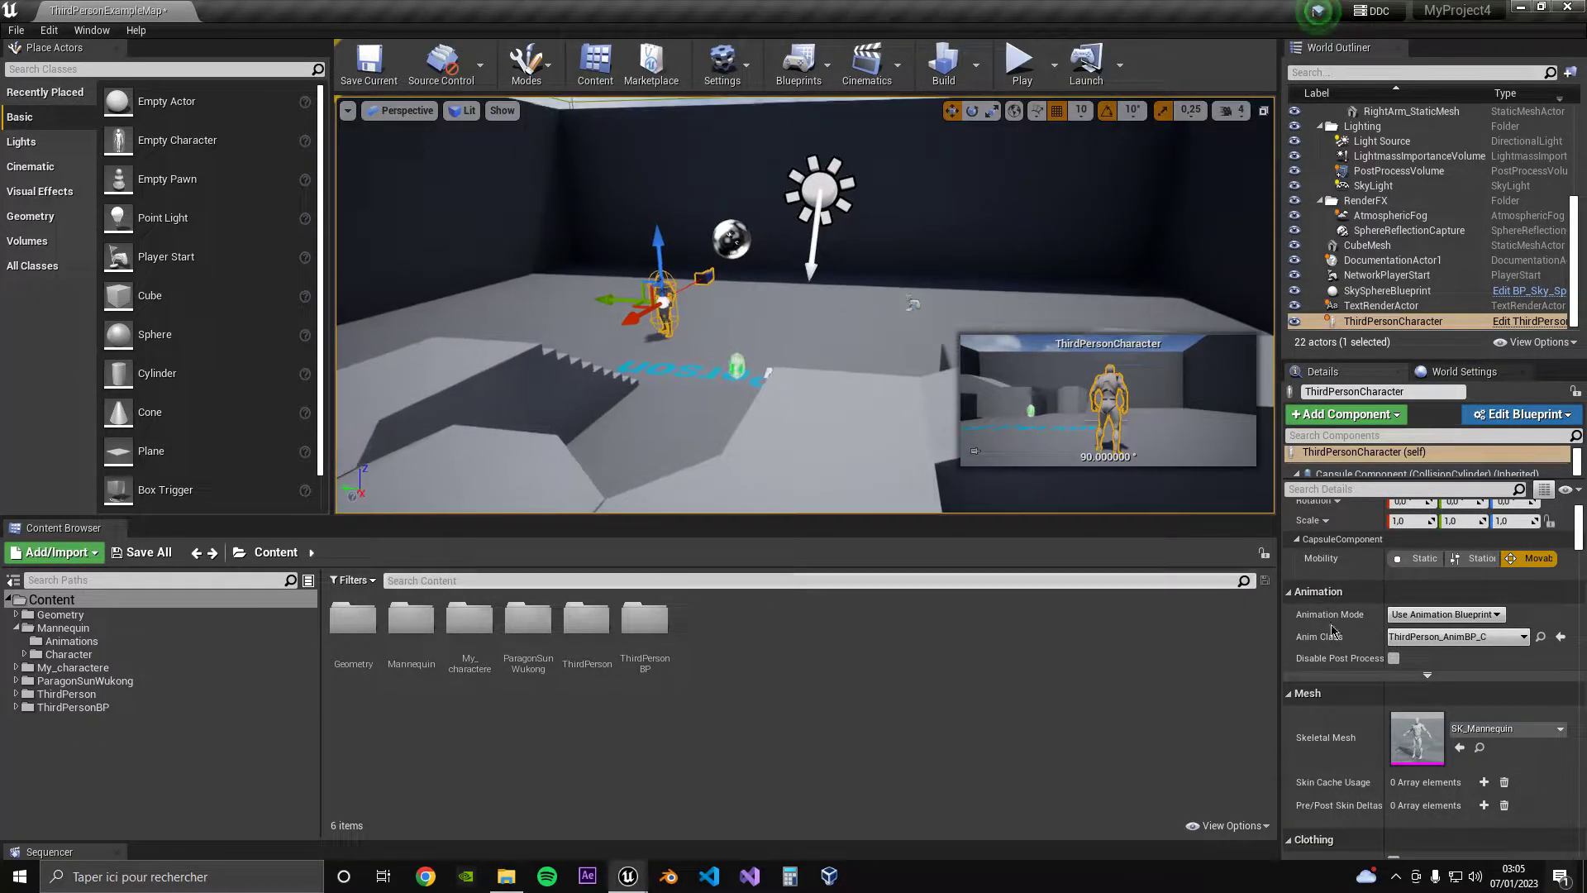
Set ThirdPersonCharacter's skeletal mesh to Wukong_FutureKing and play-test the level
scroll(1416, 634, up, 2)
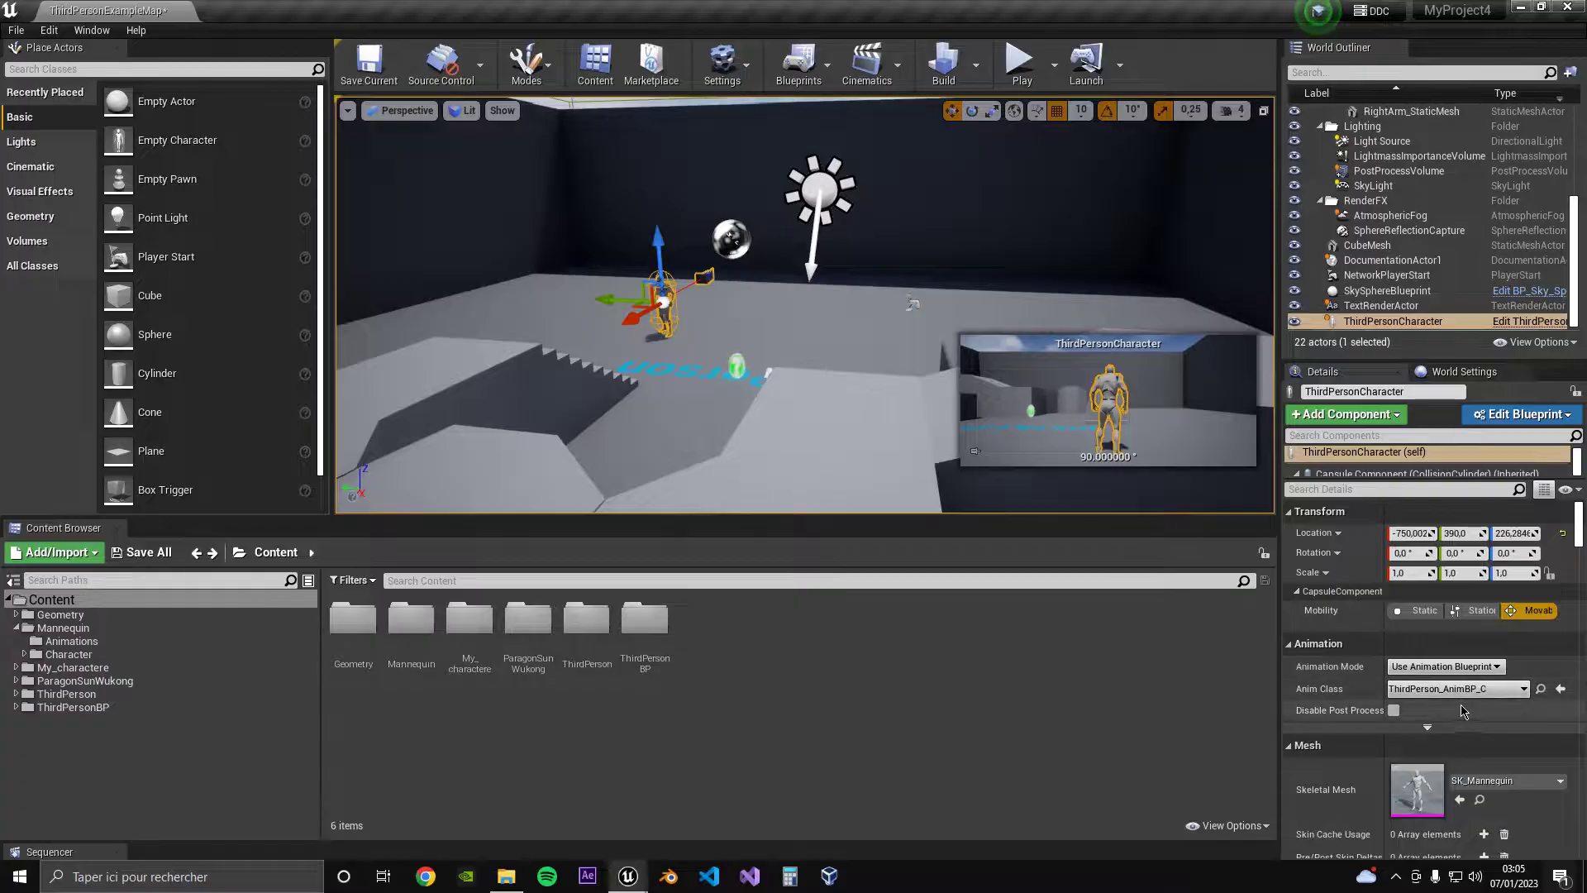
click(1438, 689)
click(1505, 780)
scroll(1446, 661, down, 1)
click(1406, 646)
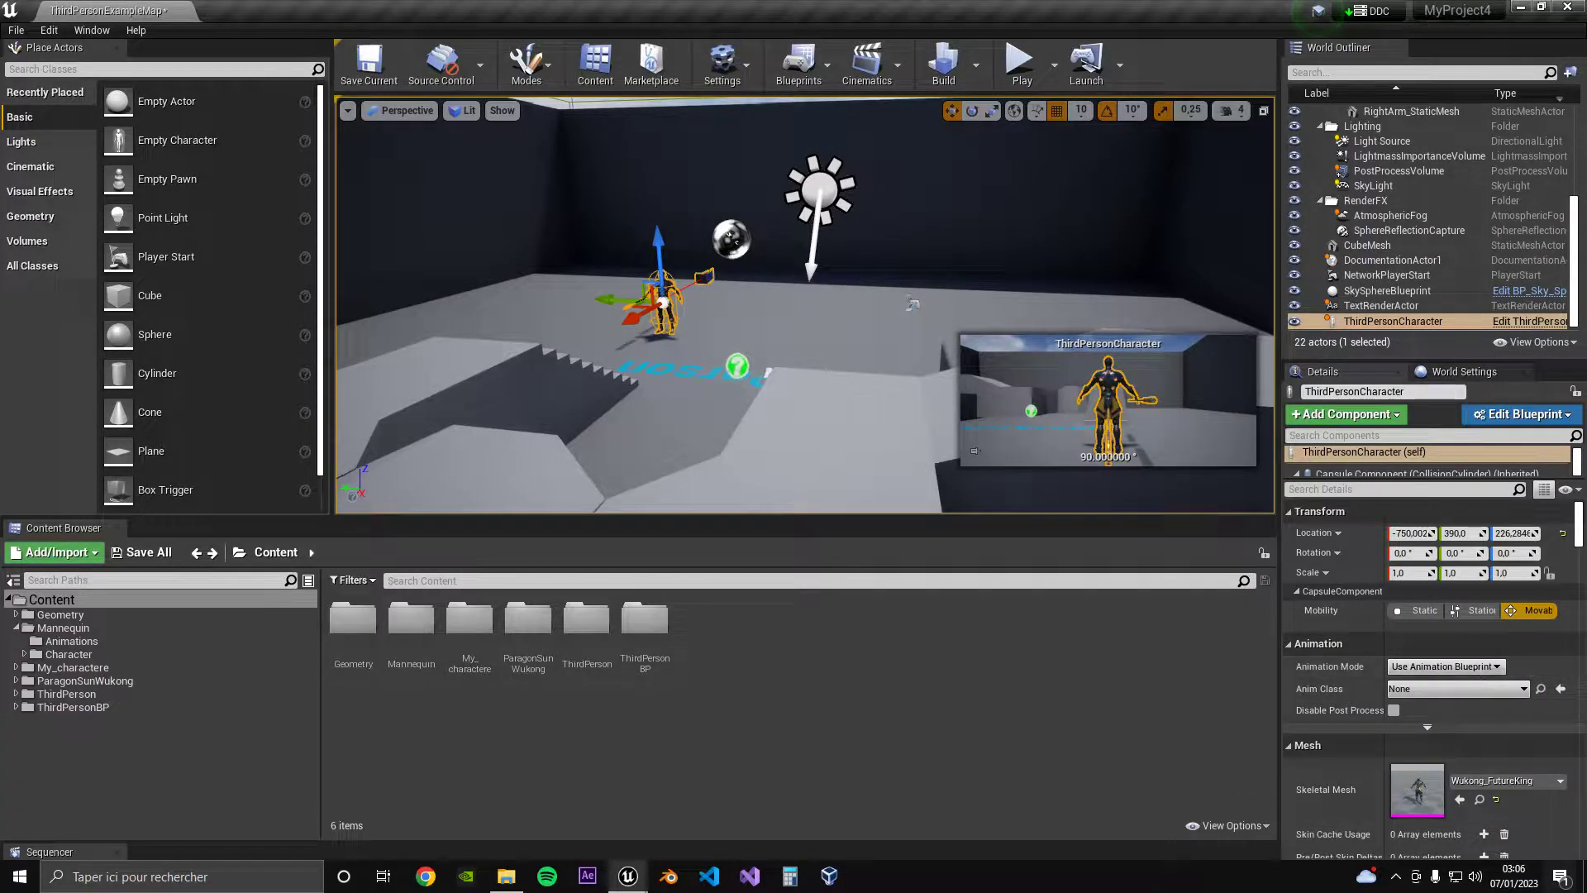
click(1022, 66)
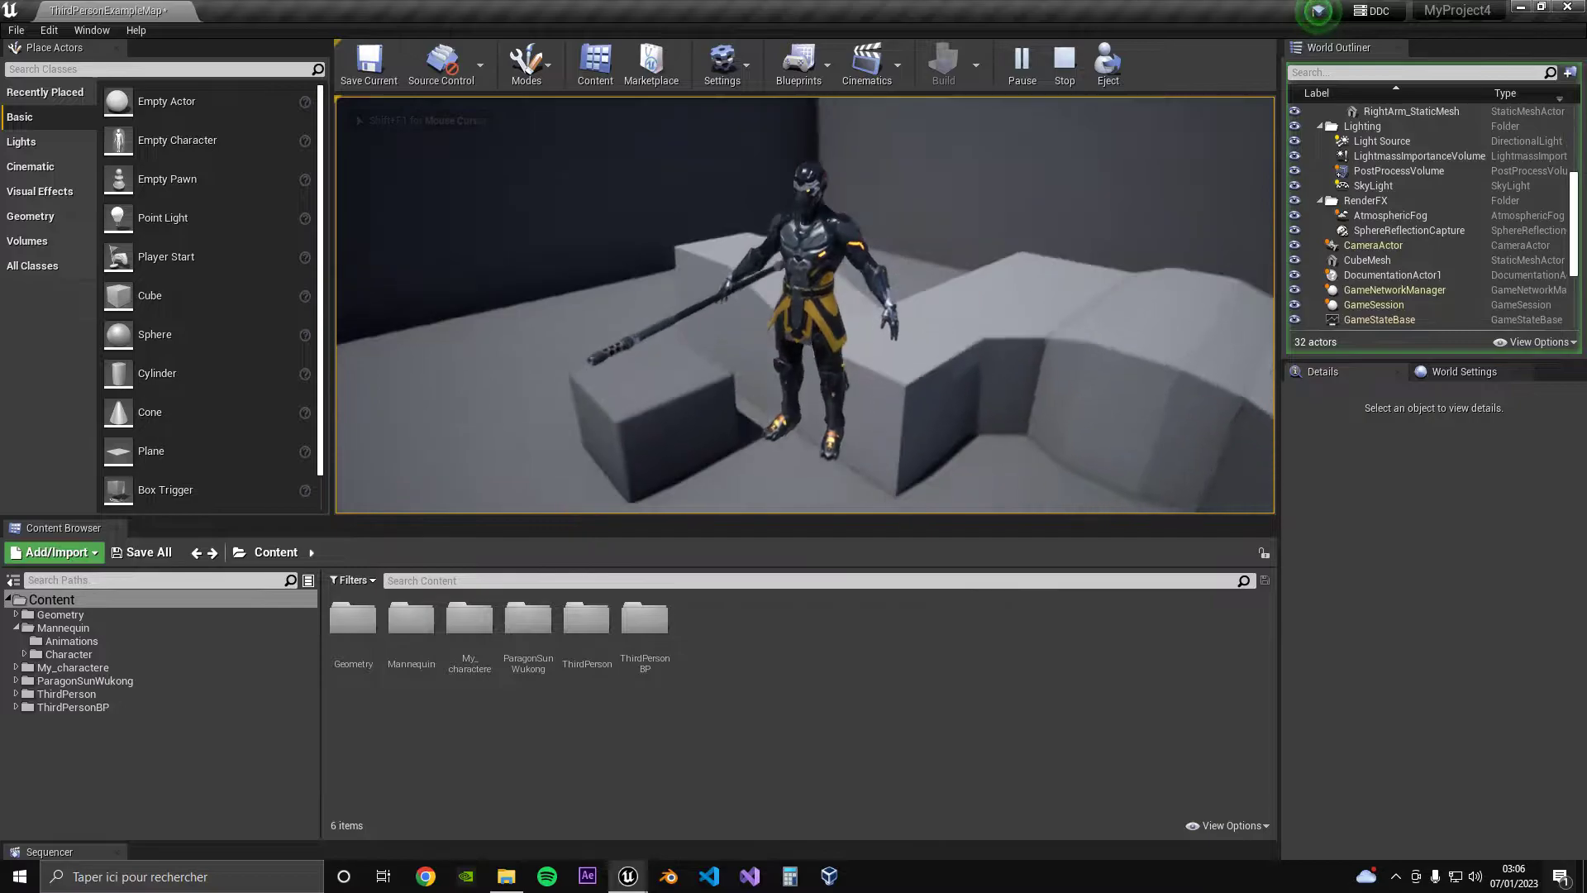
key(Escape)
Set the character's Anim Class to SunWukong_AnimBlueprint and play-test its movement
click(1447, 690)
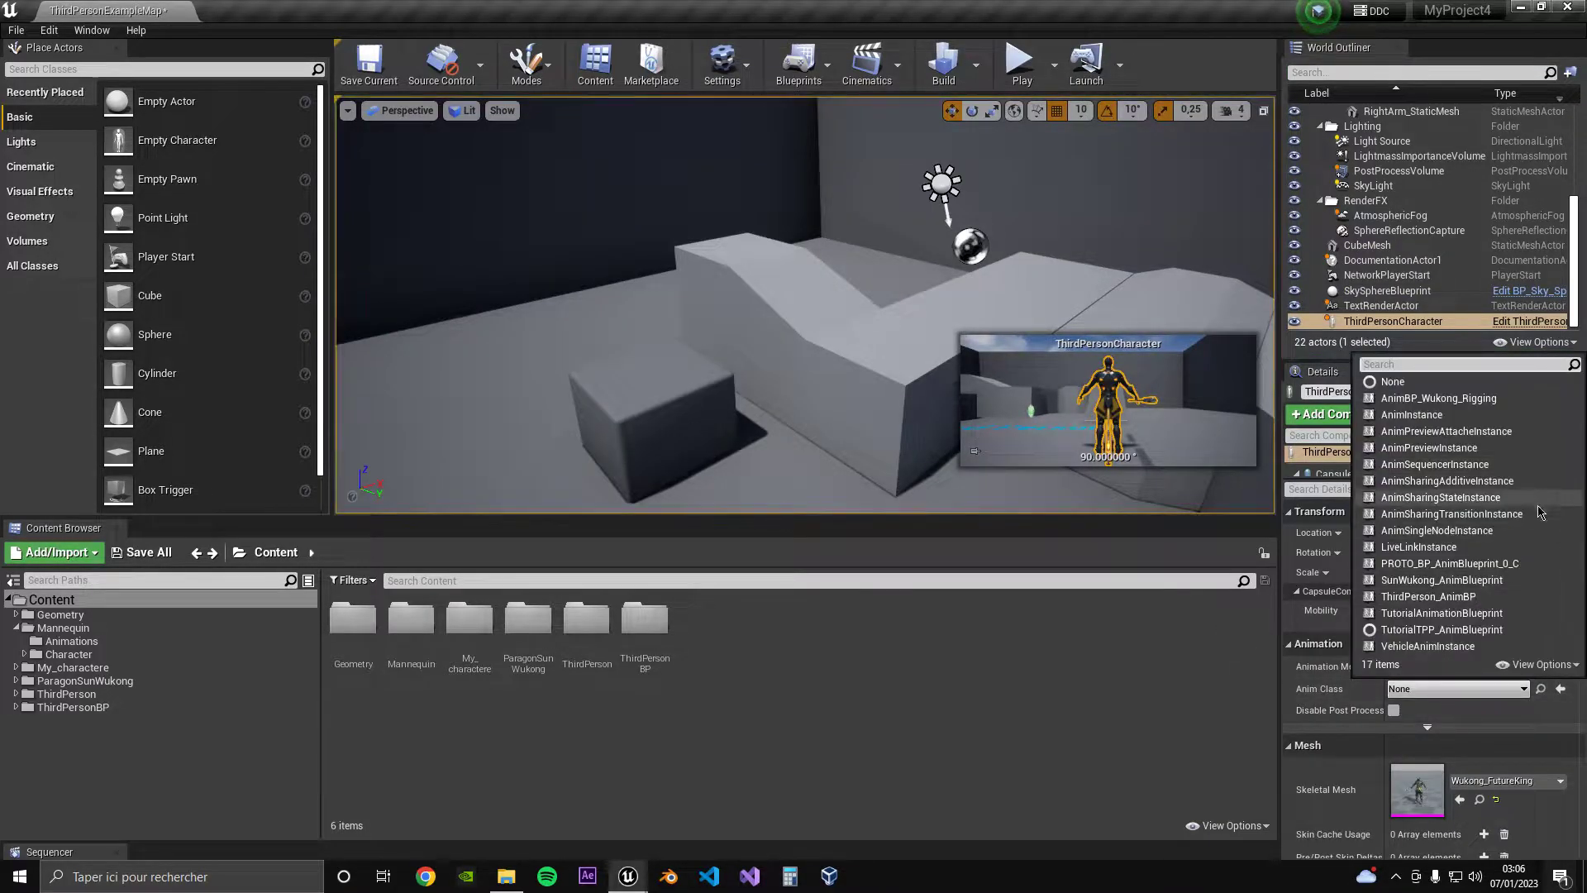
click(1493, 582)
click(1021, 62)
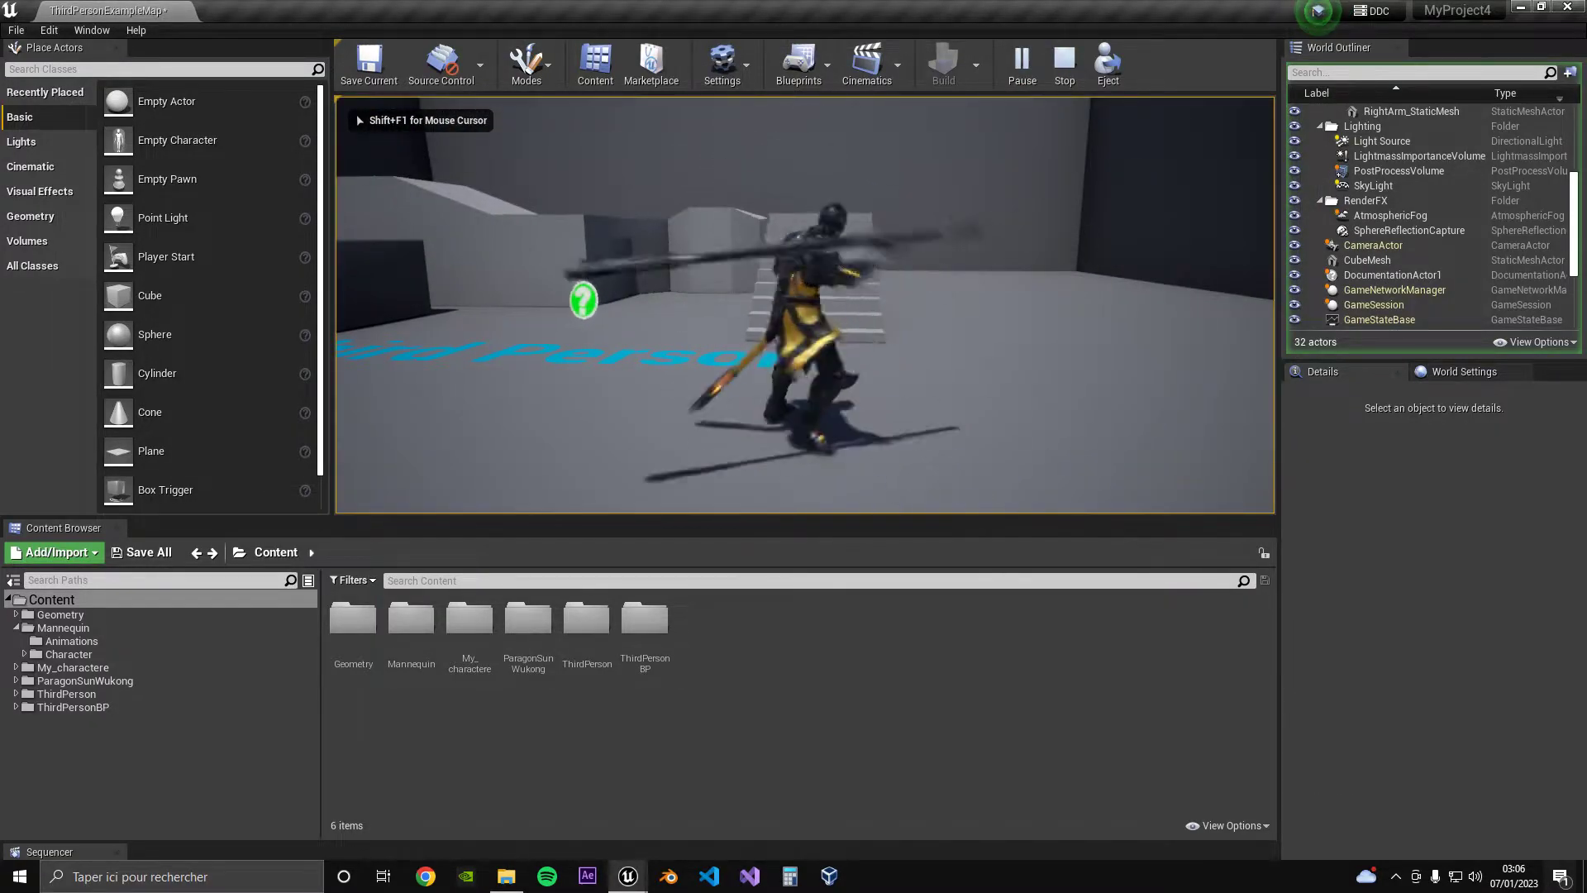
key(w)
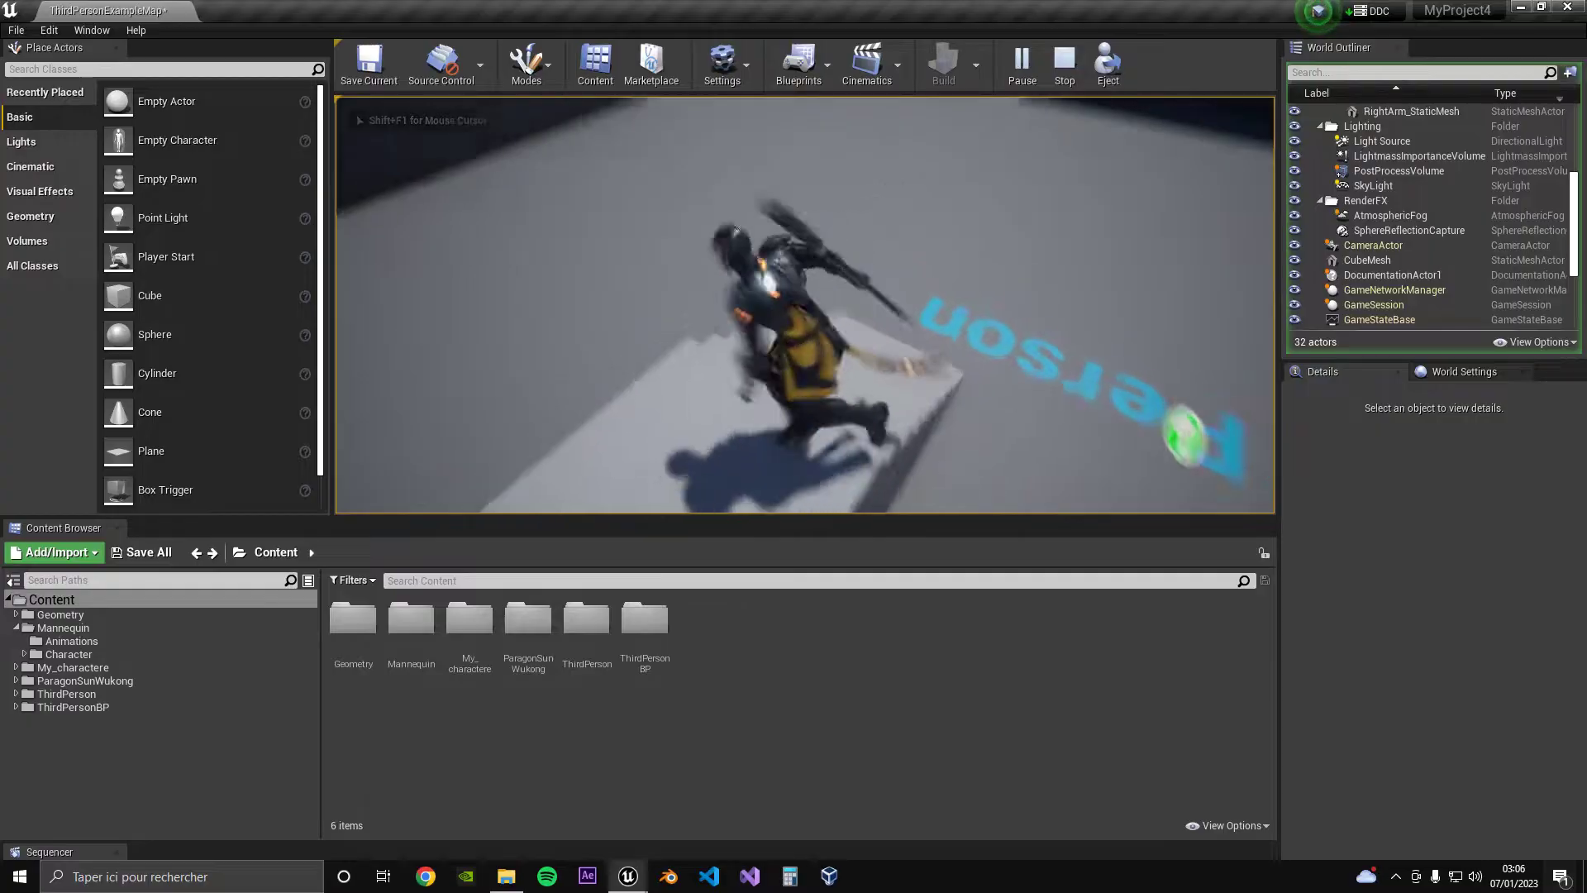
key(Escape)
Restore the character's Anim Class to ThirdPerson_AnimBP and its skeletal mesh to SK_Mannequin, and play-test the level
click(1498, 693)
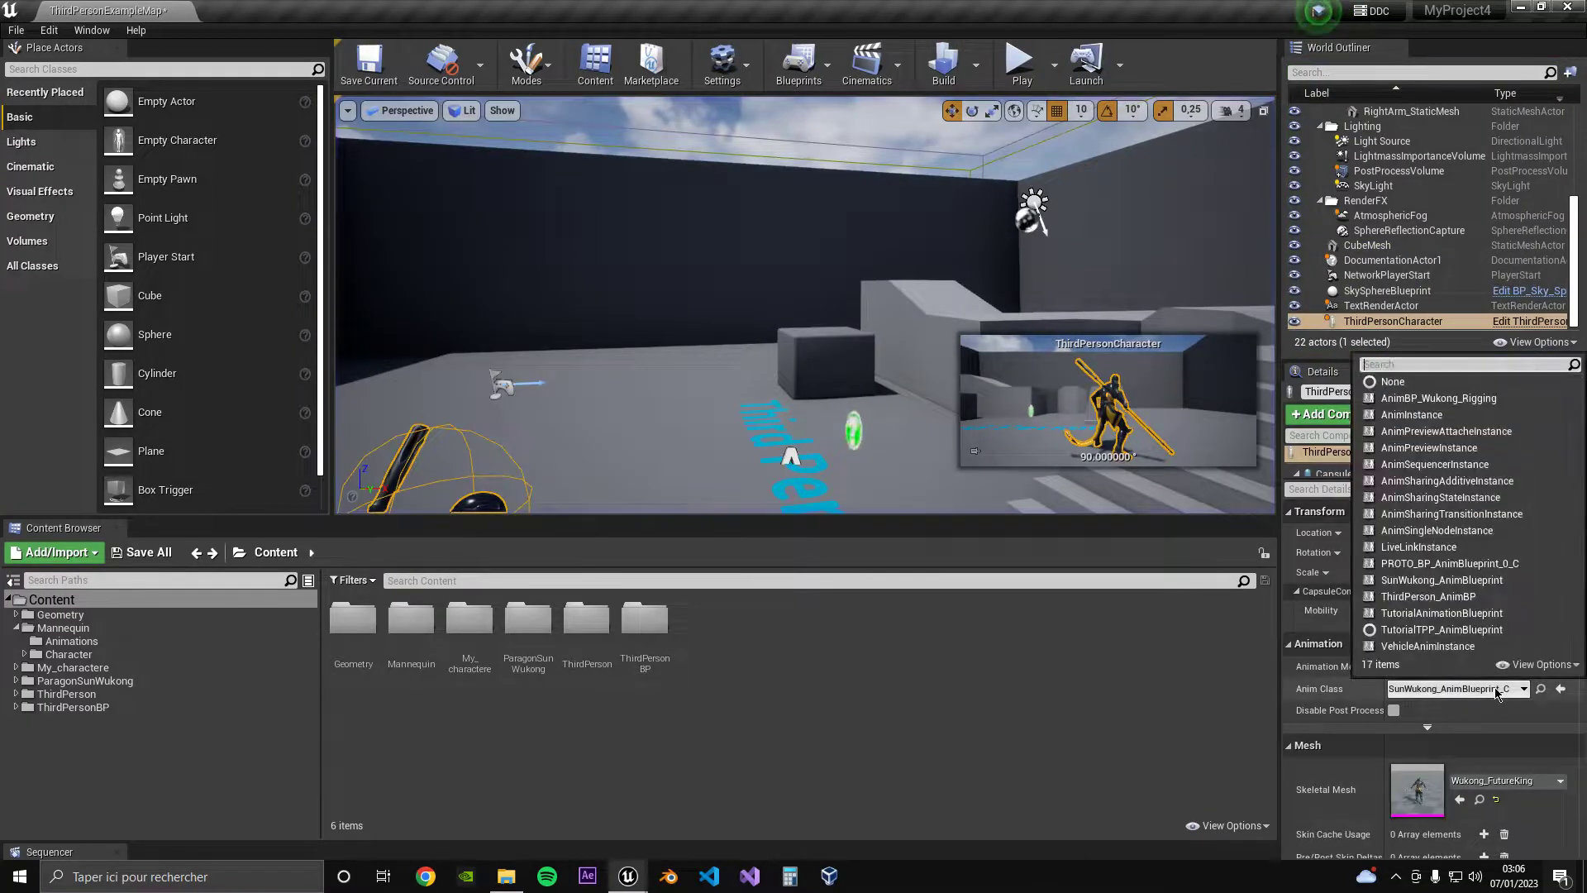
click(1459, 603)
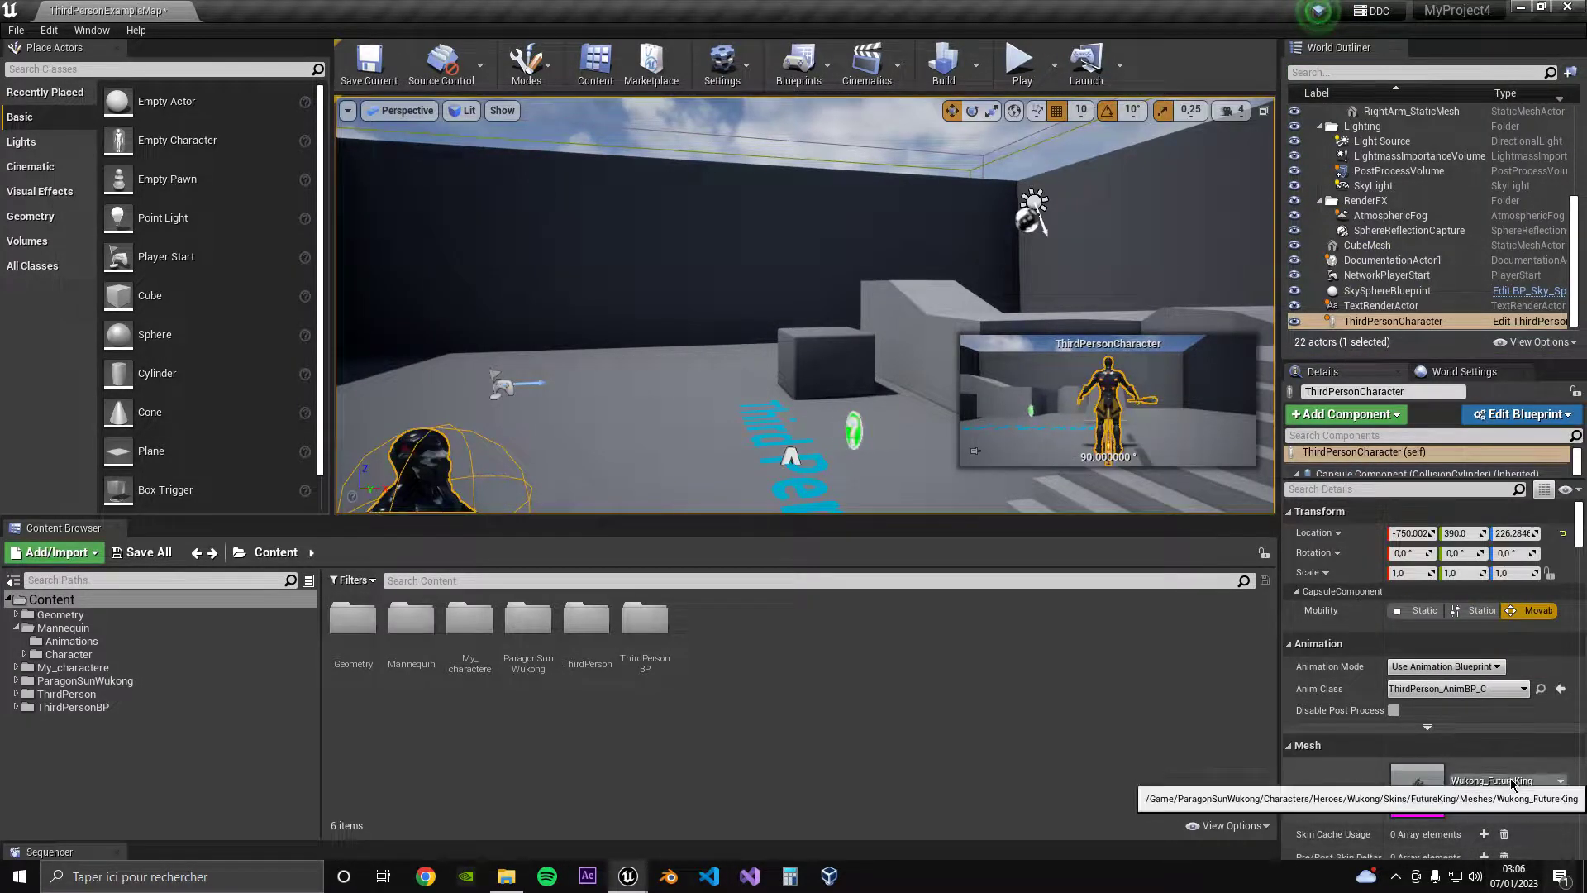
click(1513, 785)
click(1439, 547)
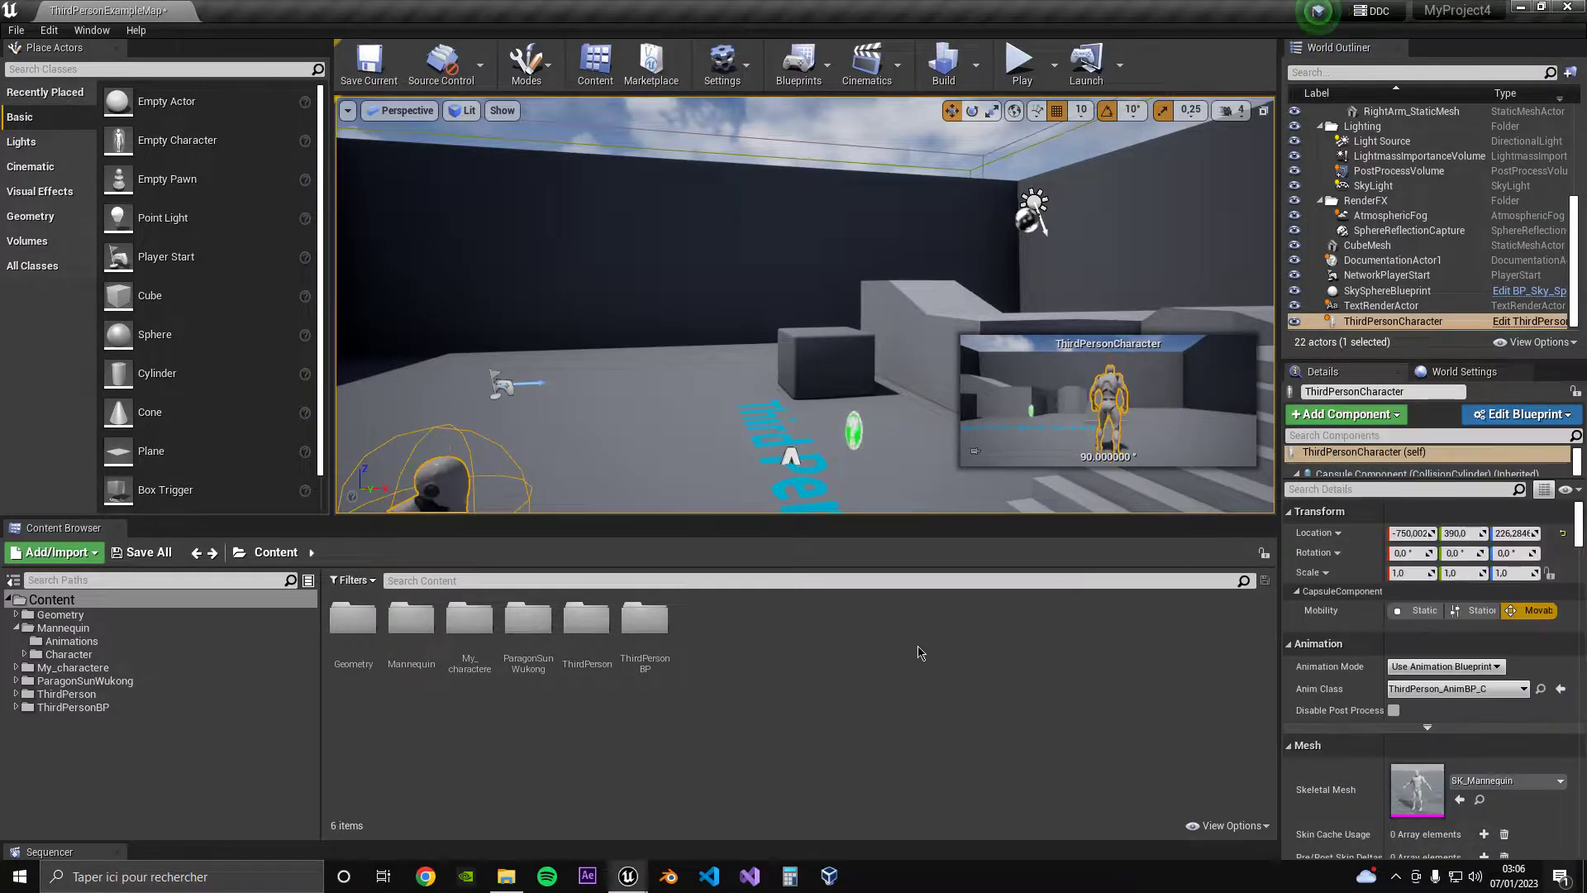
click(1018, 62)
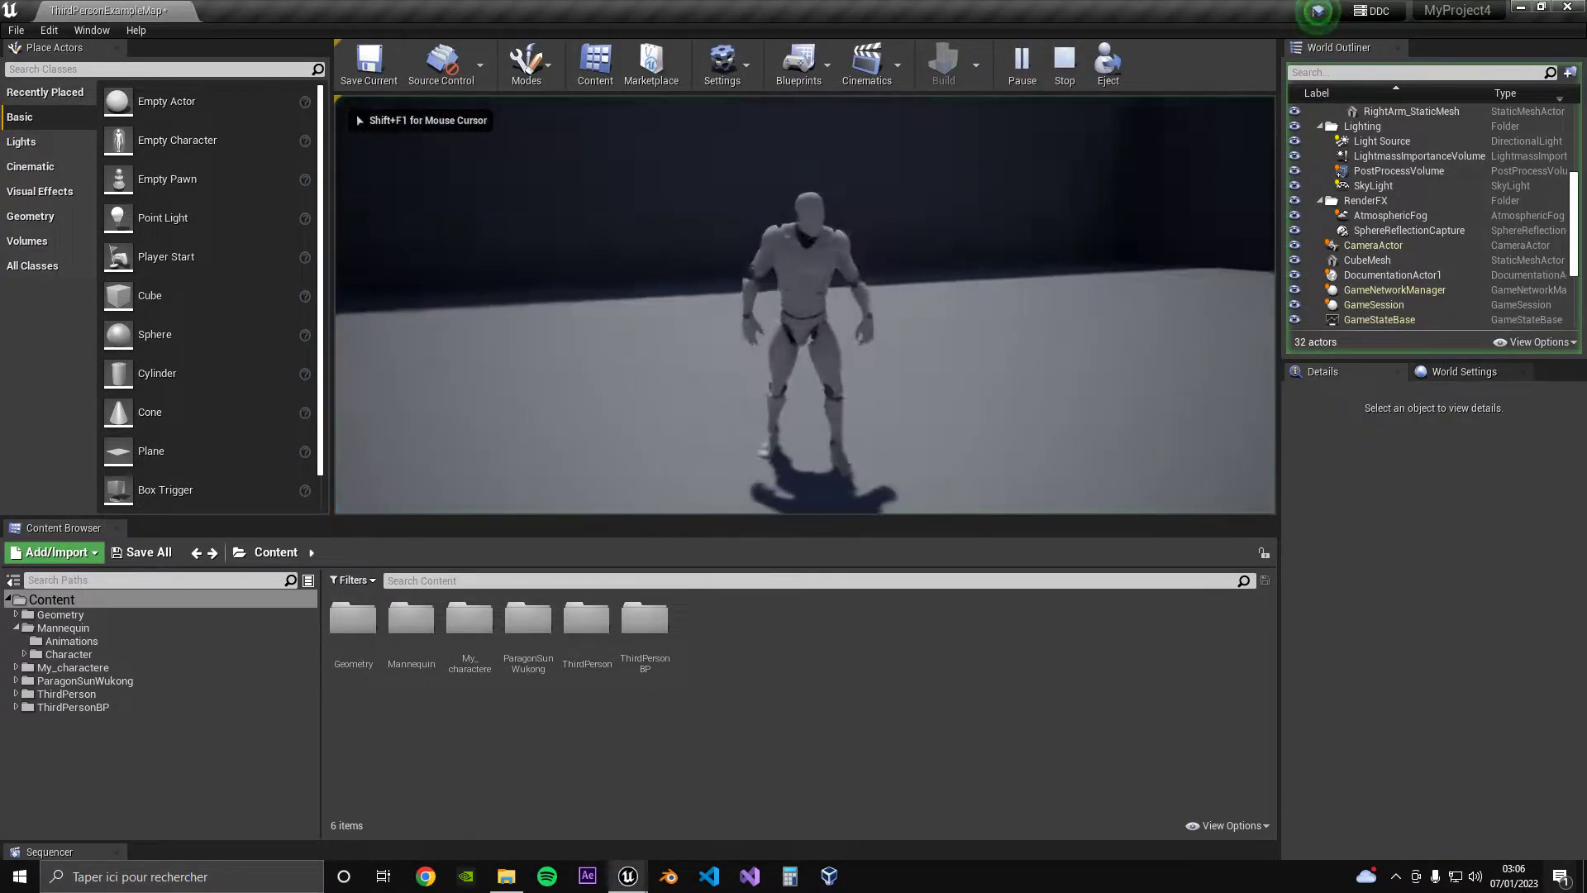
key(Escape)
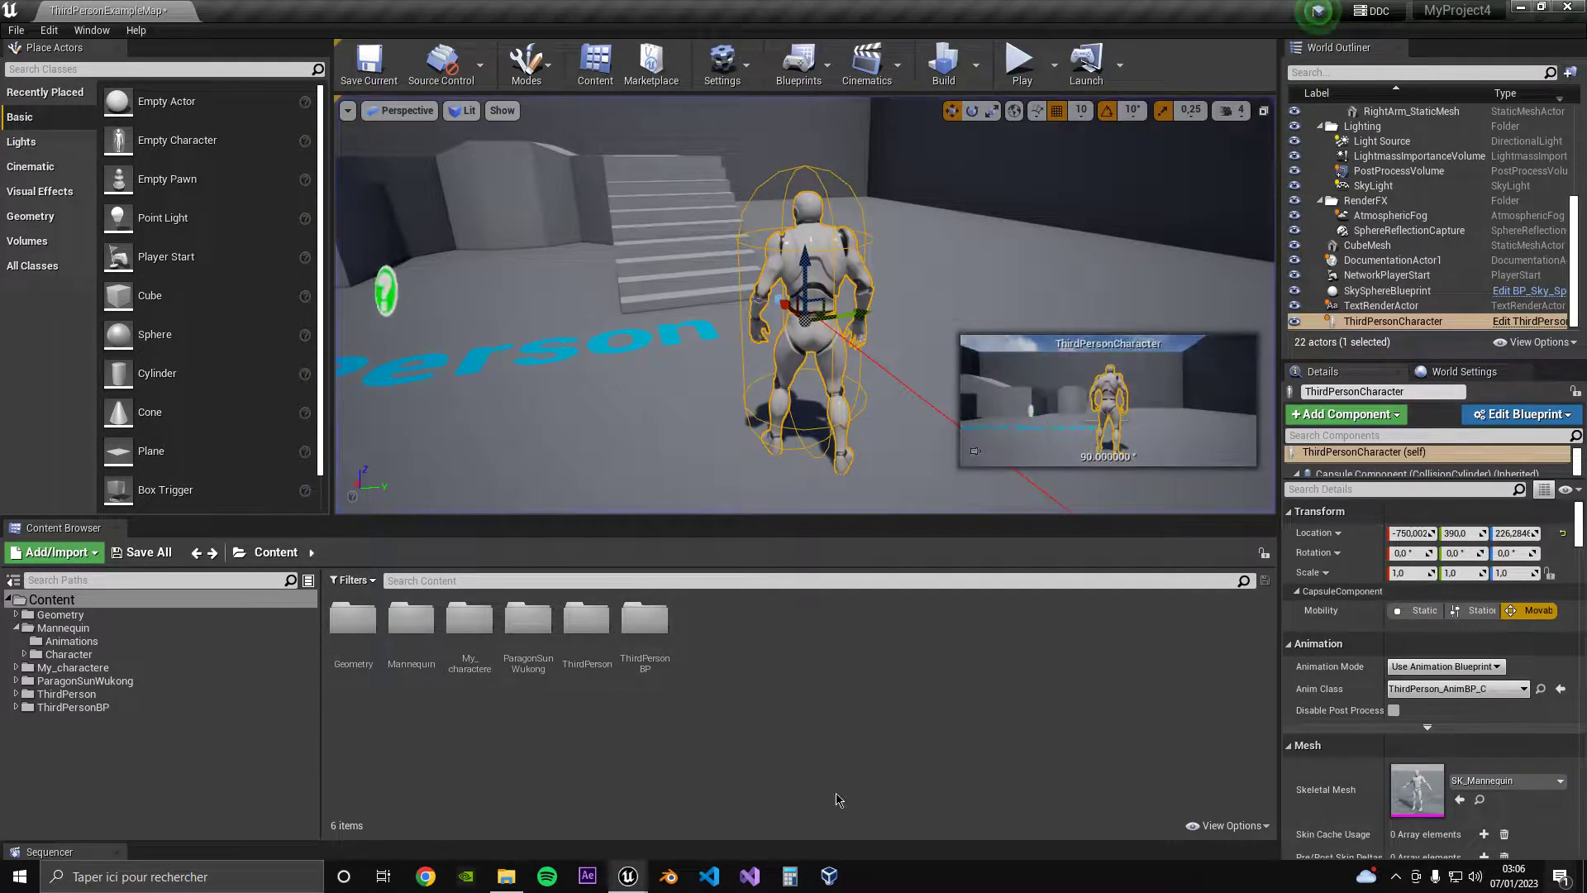
Switch to File Explorer and examine the Idle (2), Walking, Running and Jump FBX files in the Personnage Vahron folder
key(alt+Tab)
drag(620, 181, 1044, 94)
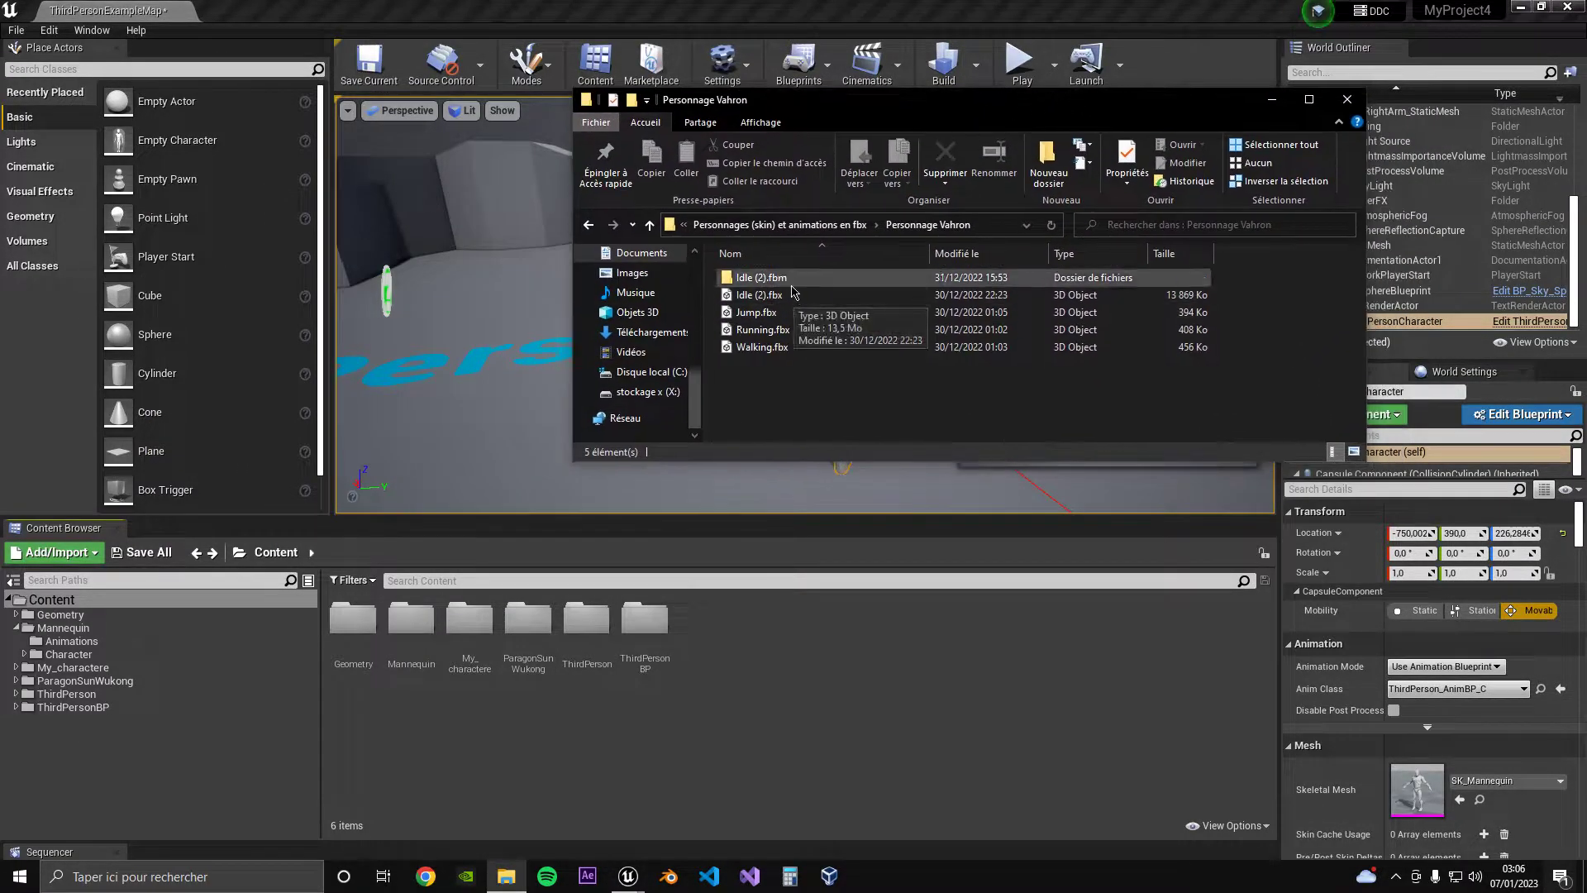
click(759, 295)
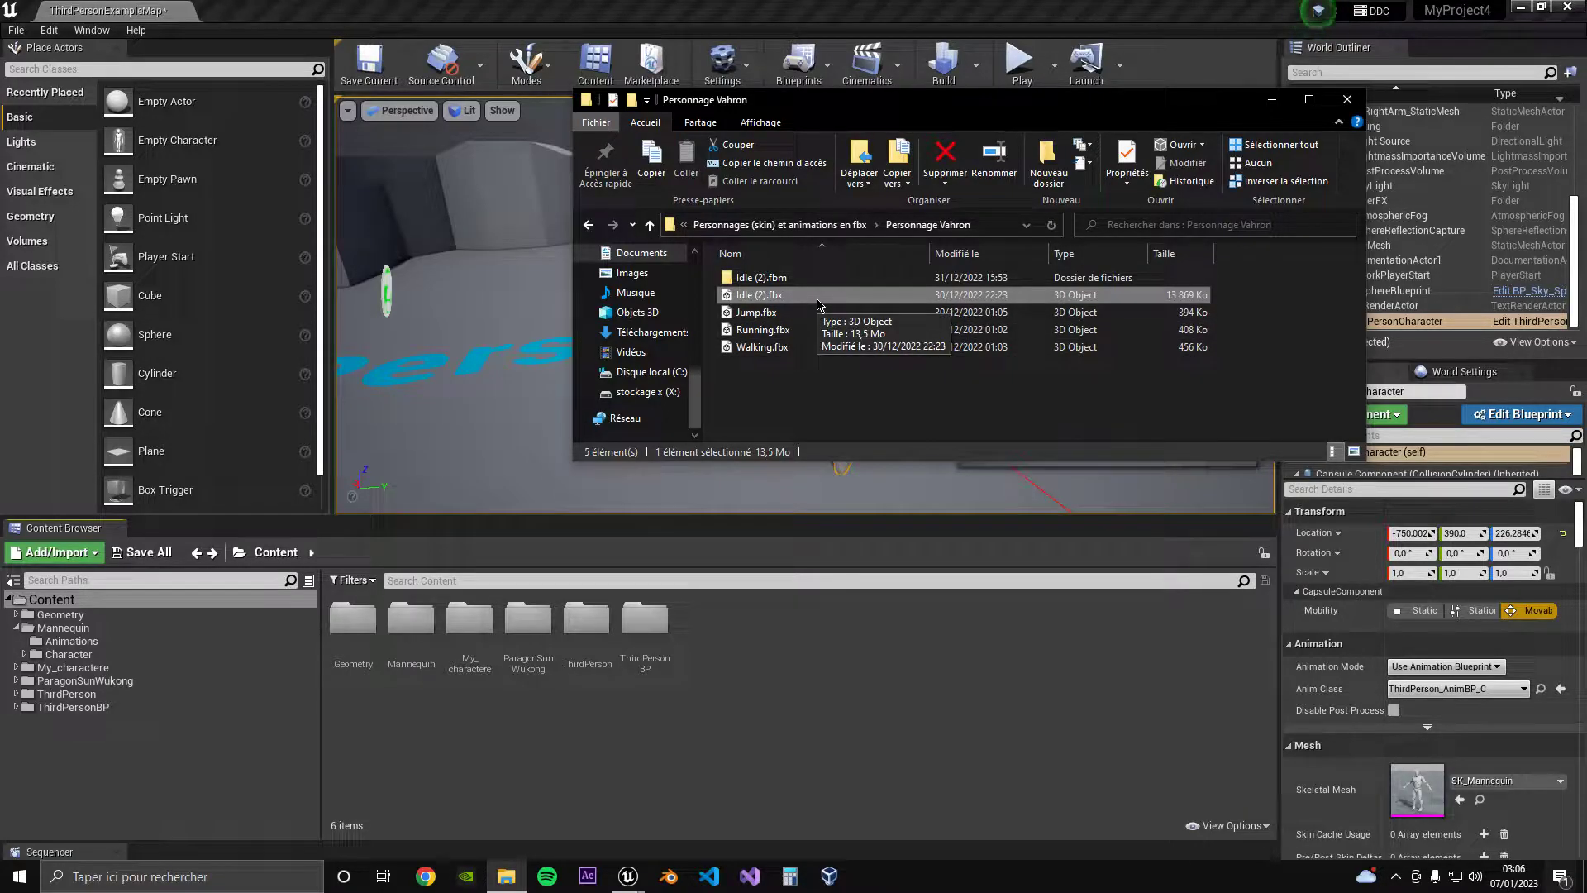
click(782, 348)
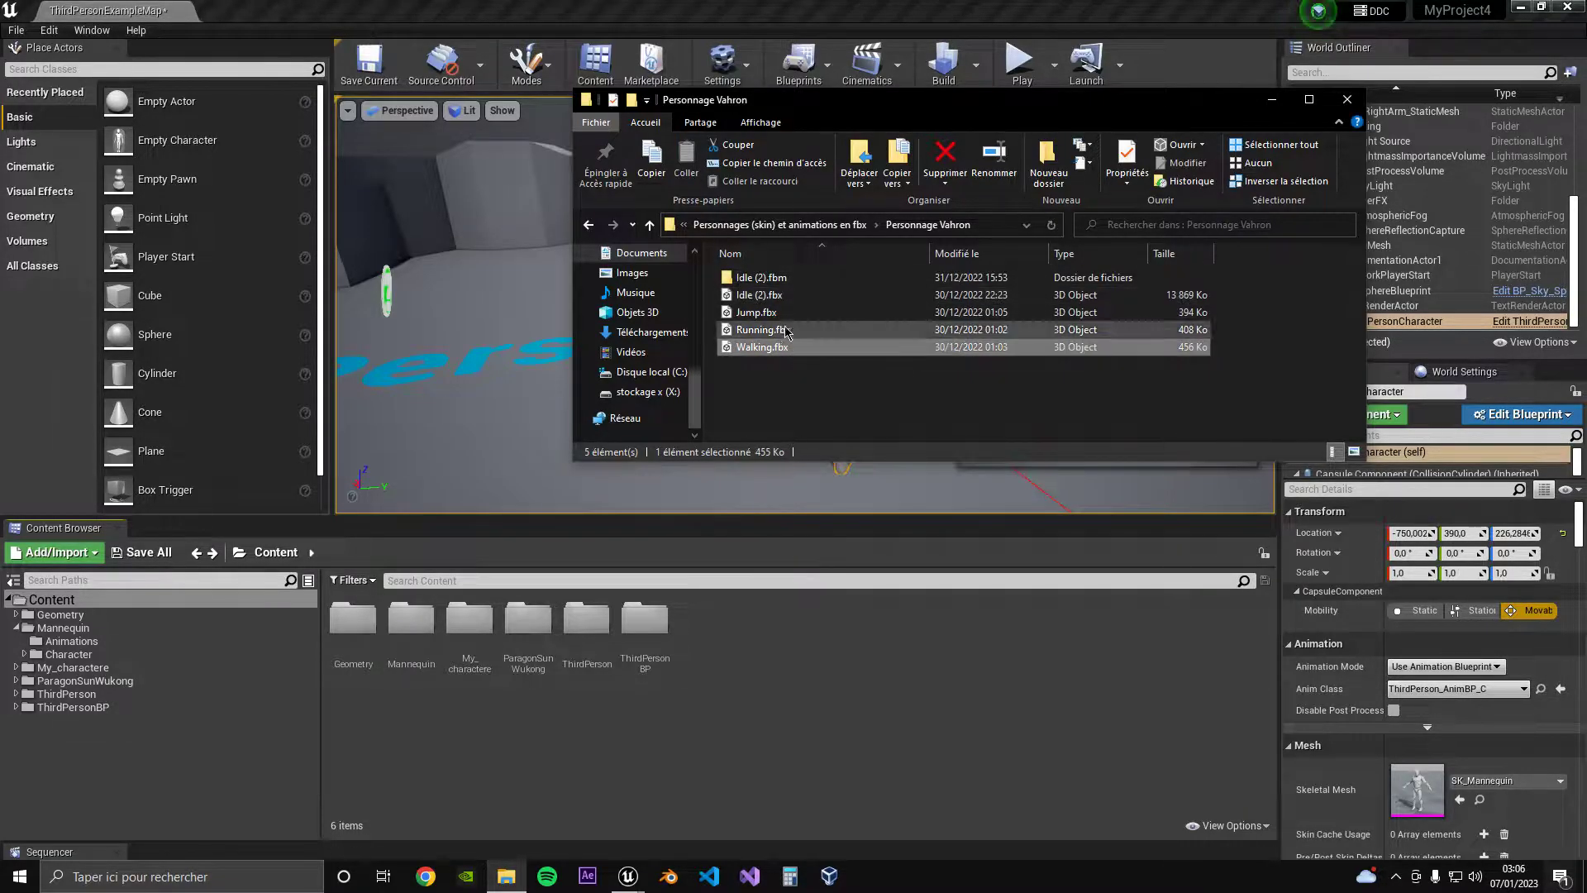
click(783, 331)
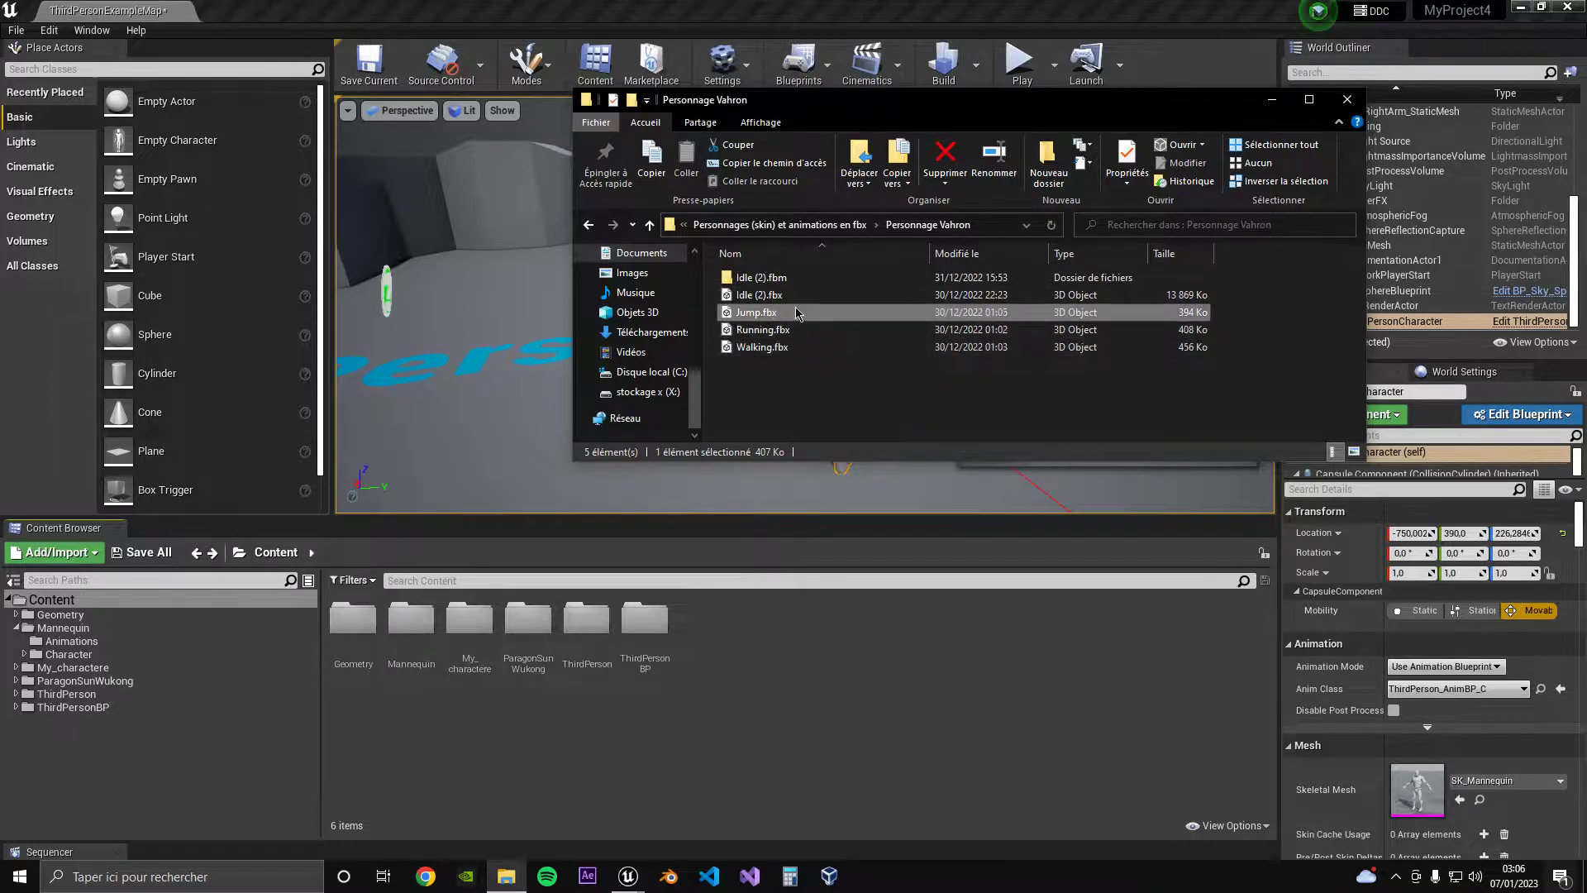
click(819, 296)
drag(822, 296, 823, 372)
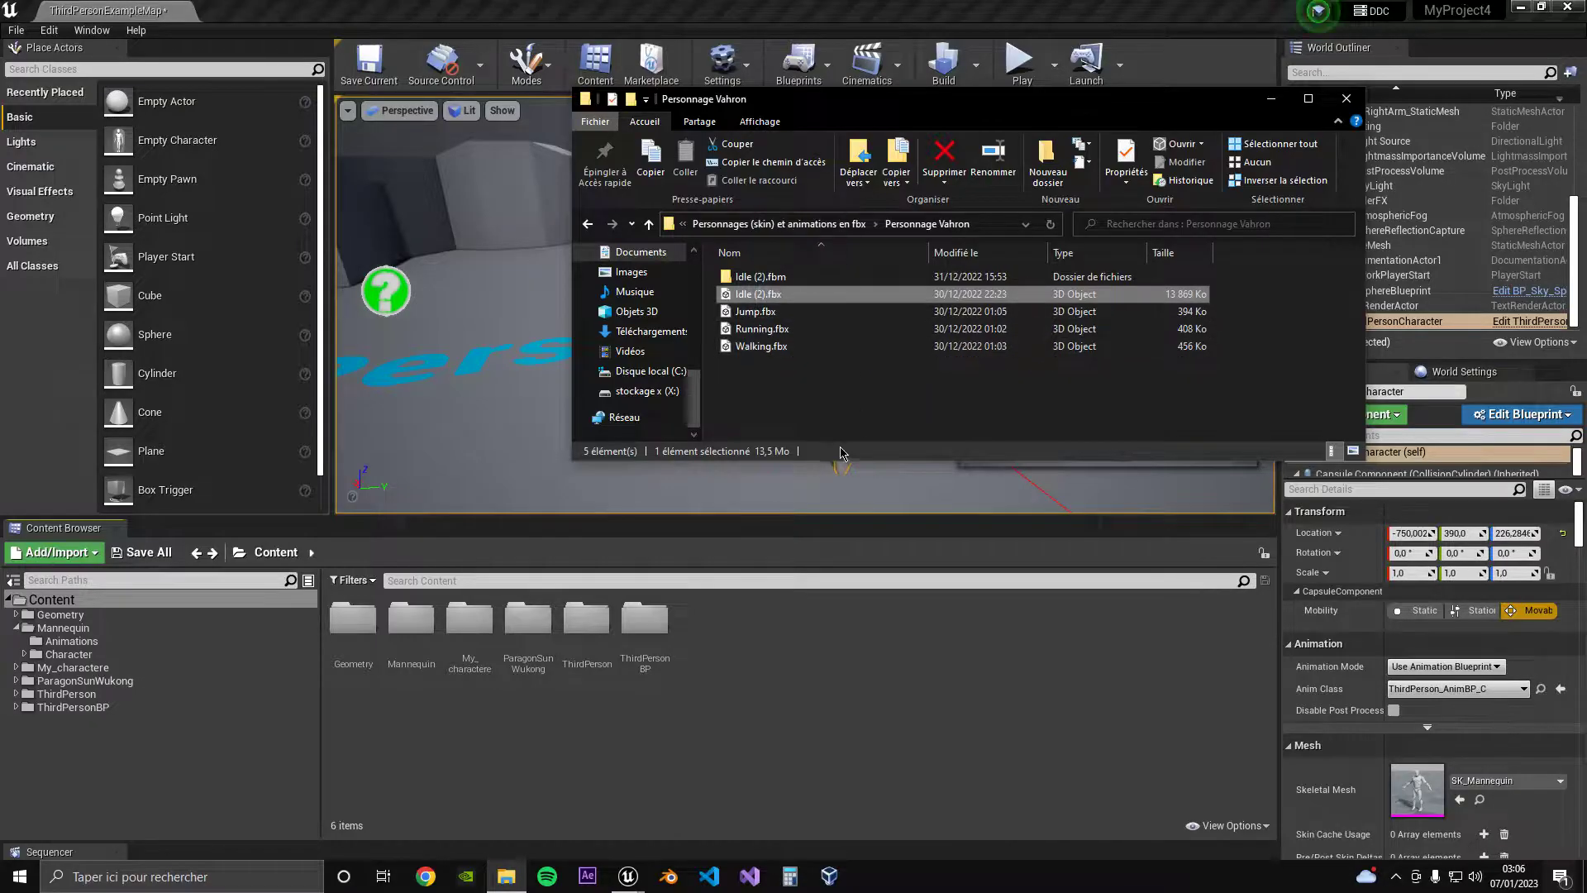
Create a folder named Charaetere in the project's Content directory and open it
right_click(802, 666)
click(858, 164)
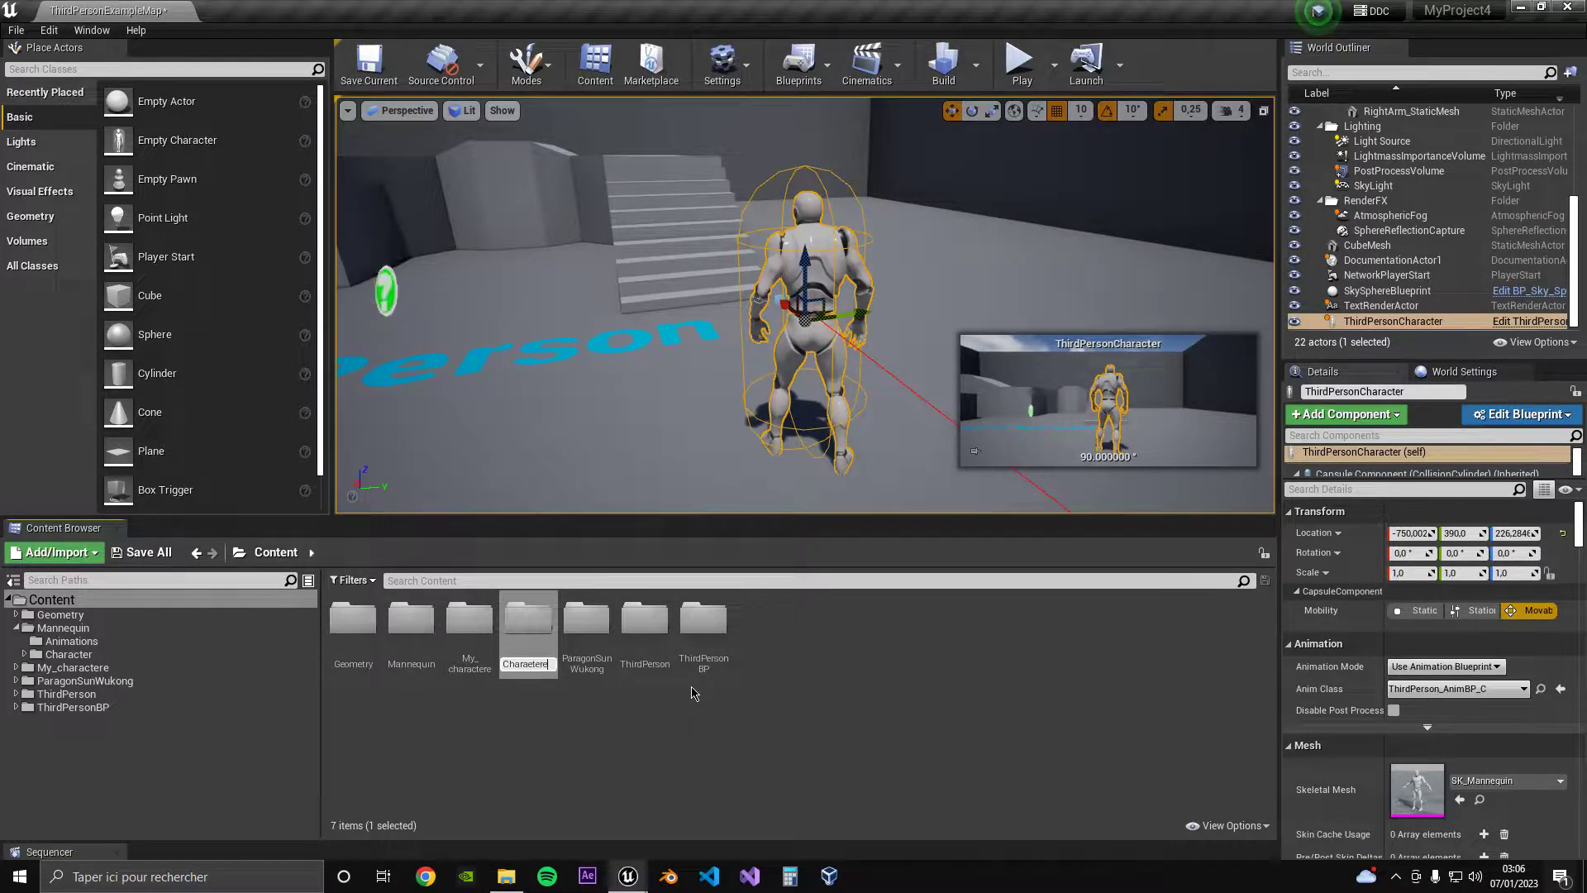
key(Return)
double_click(348, 622)
right_click(579, 646)
click(526, 668)
Import Idle (2).fbx into the Charaetere folder as a skeletal mesh with animations, and dismiss the message log
click(508, 876)
drag(758, 294, 604, 727)
click(1270, 98)
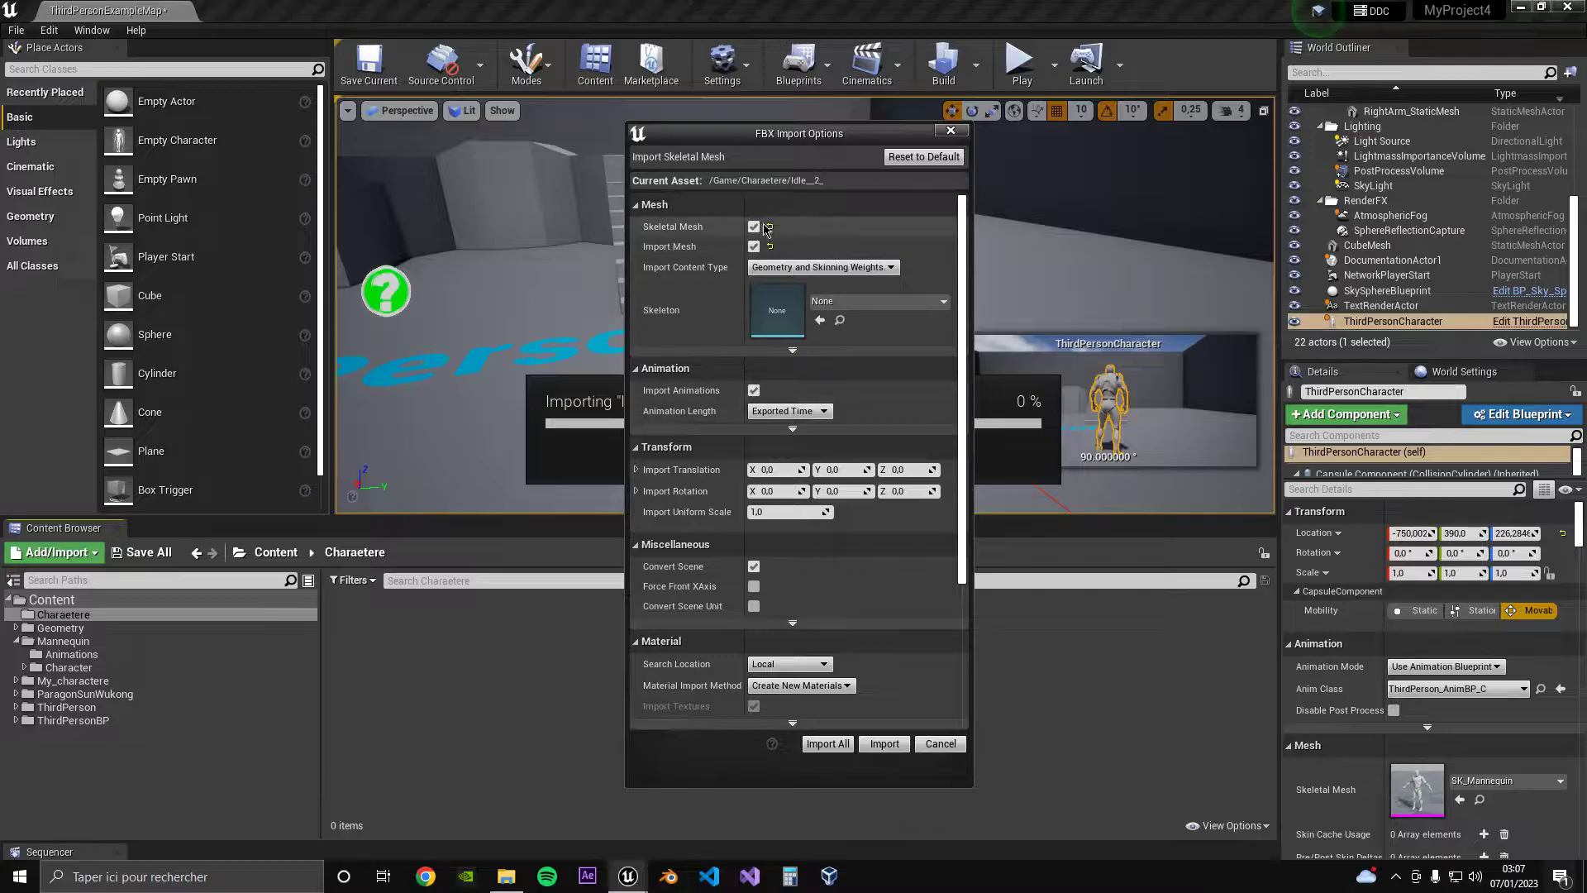
click(753, 390)
click(753, 390)
click(882, 744)
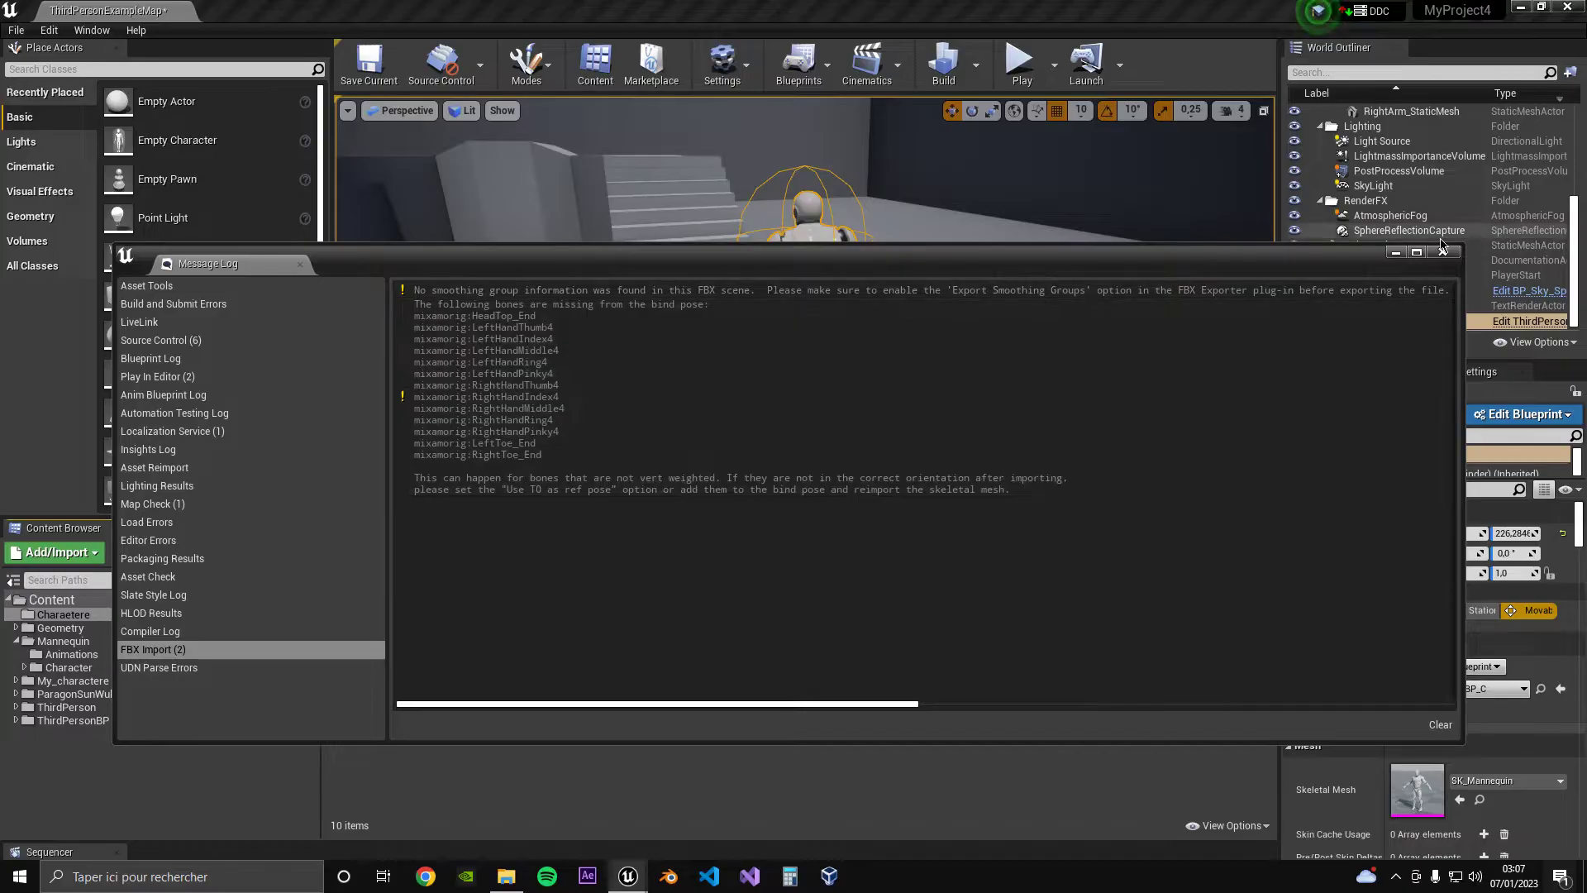
click(1440, 253)
Import the Jump.fbx animation from File Explorer into the Charaetere folder
click(506, 876)
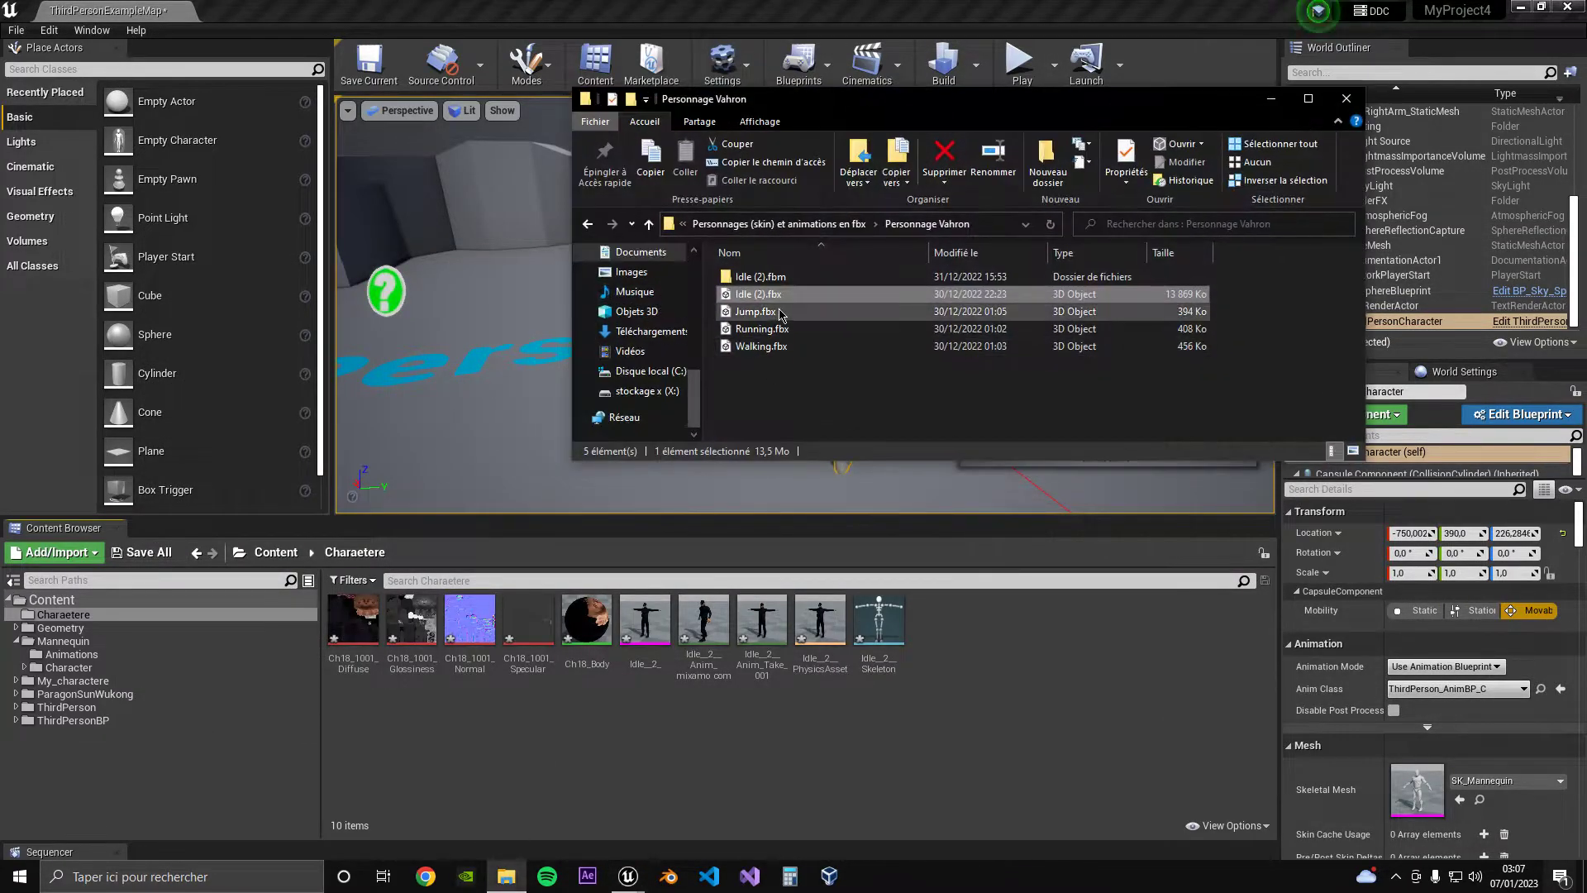
drag(759, 312, 1041, 699)
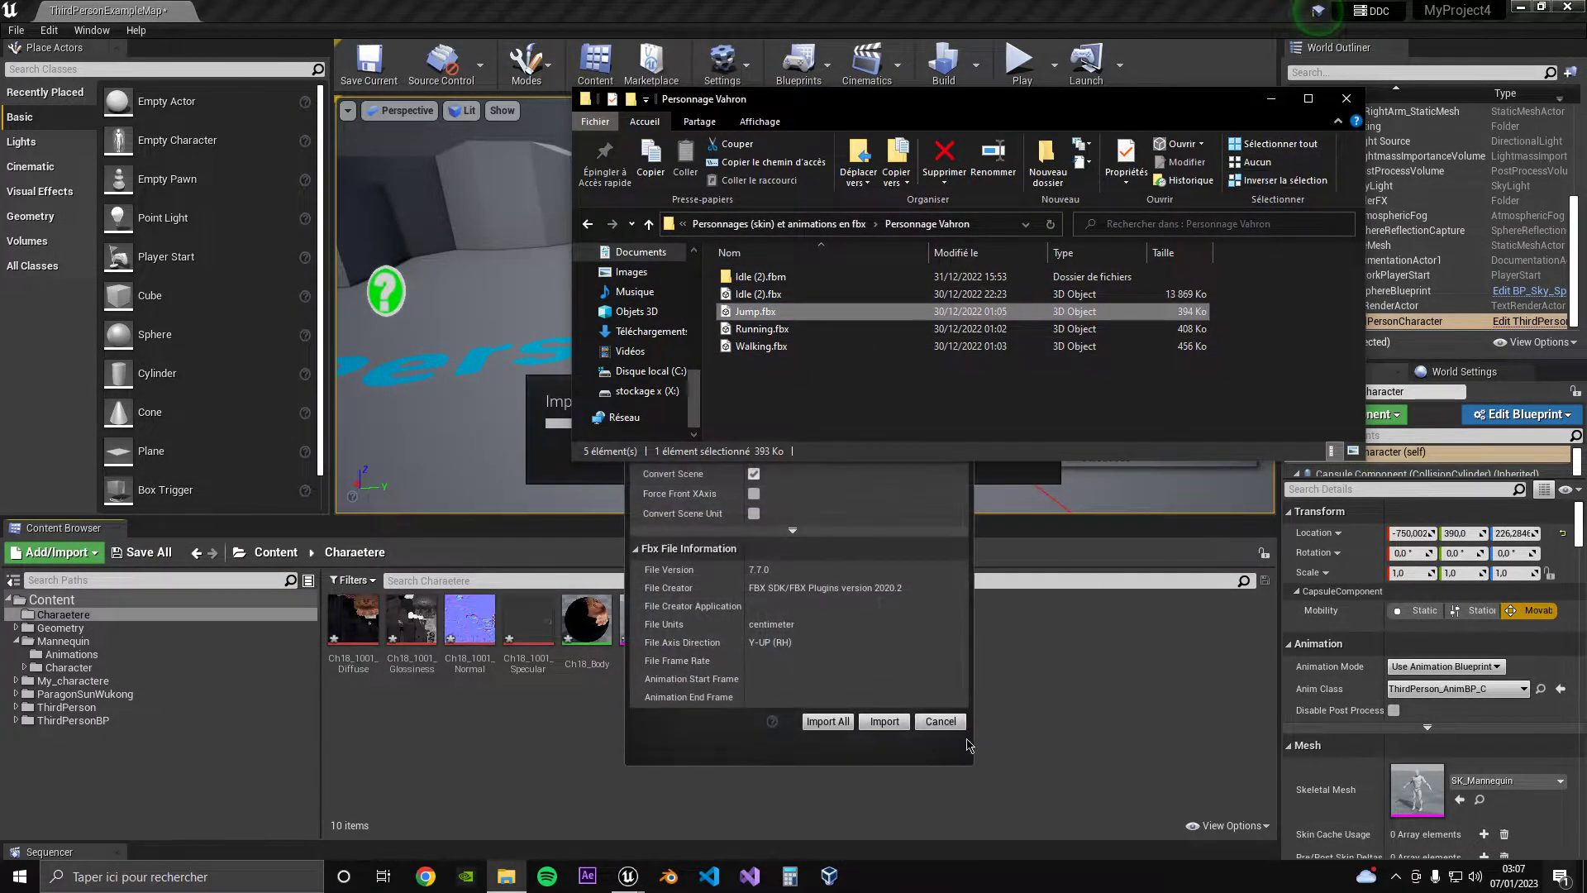
click(890, 722)
click(884, 721)
Import the Running.fbx animation into the Charaetere folder
click(505, 877)
click(761, 329)
drag(761, 329, 991, 661)
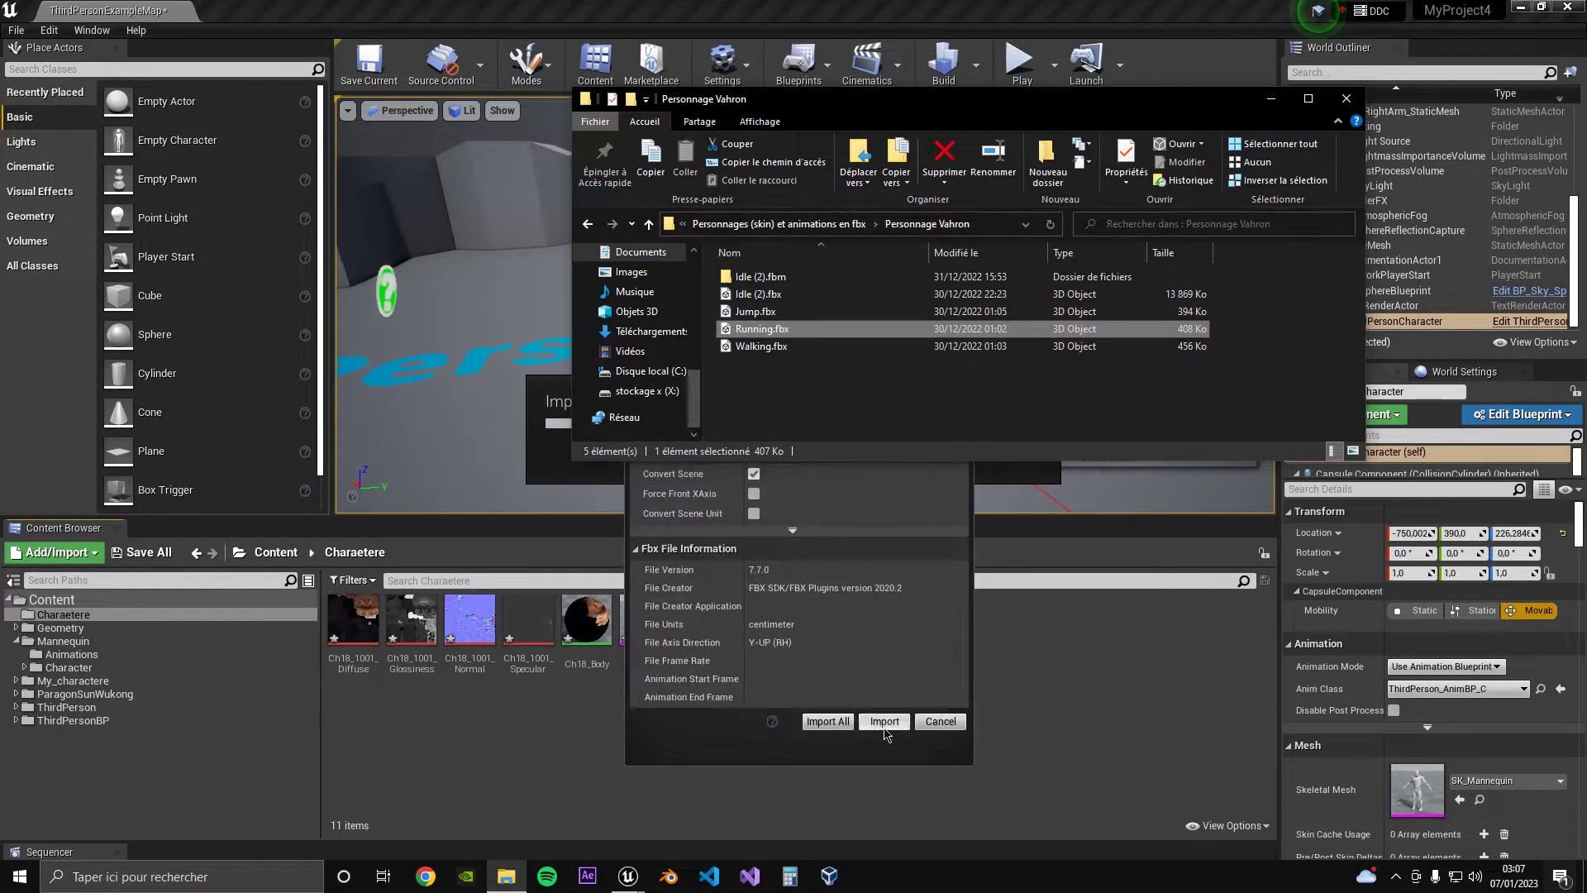
click(878, 719)
Import the Walking.fbx animation into the Charaetere folder
click(506, 877)
click(757, 346)
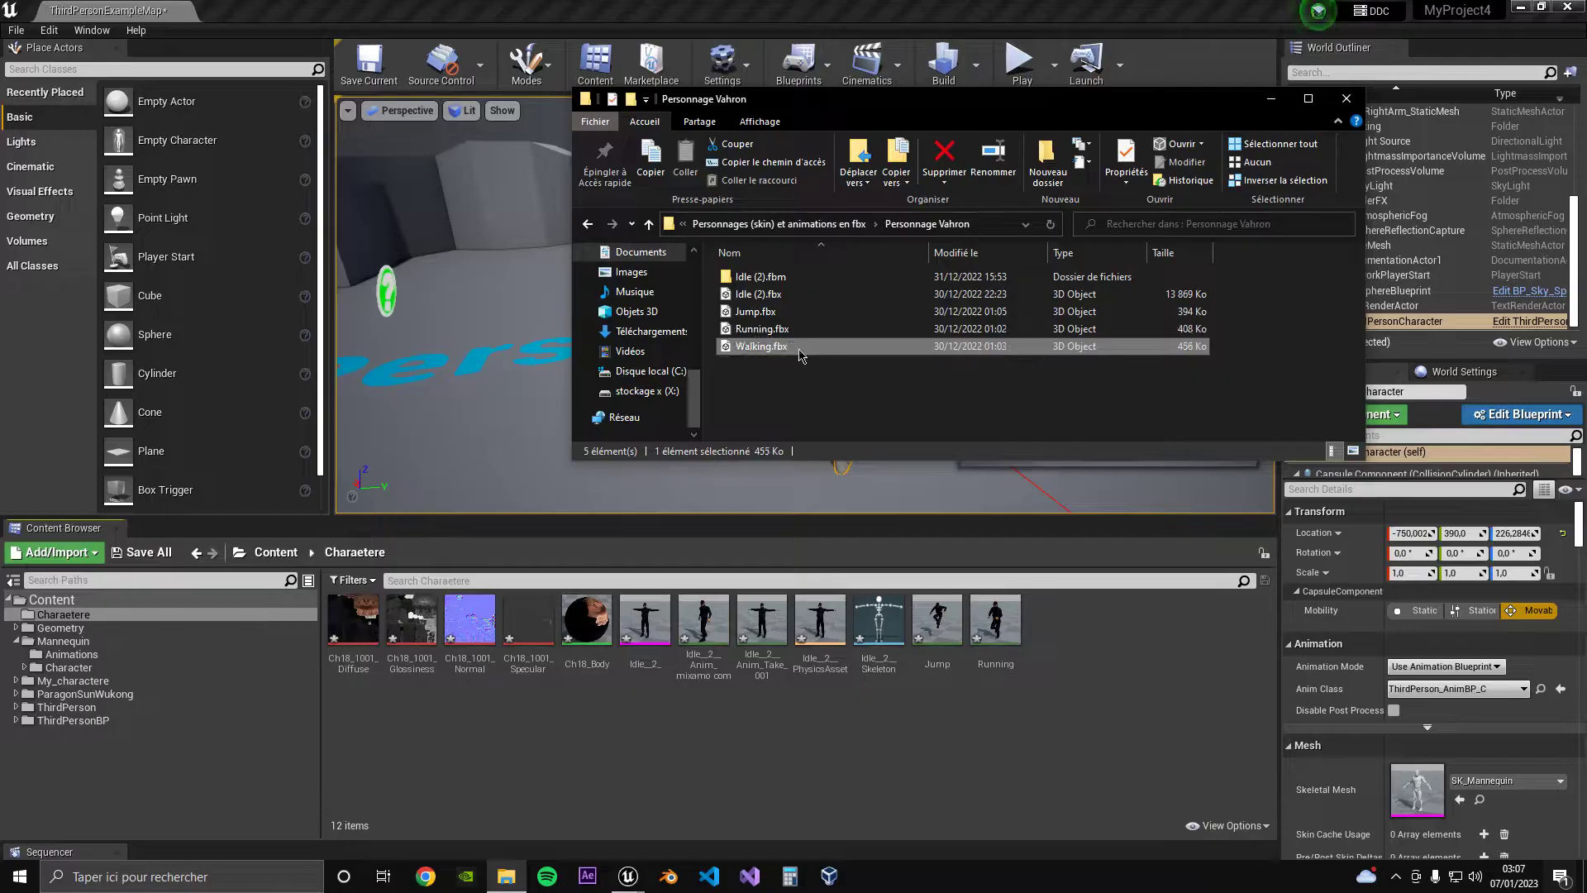
drag(908, 730, 909, 728)
click(880, 720)
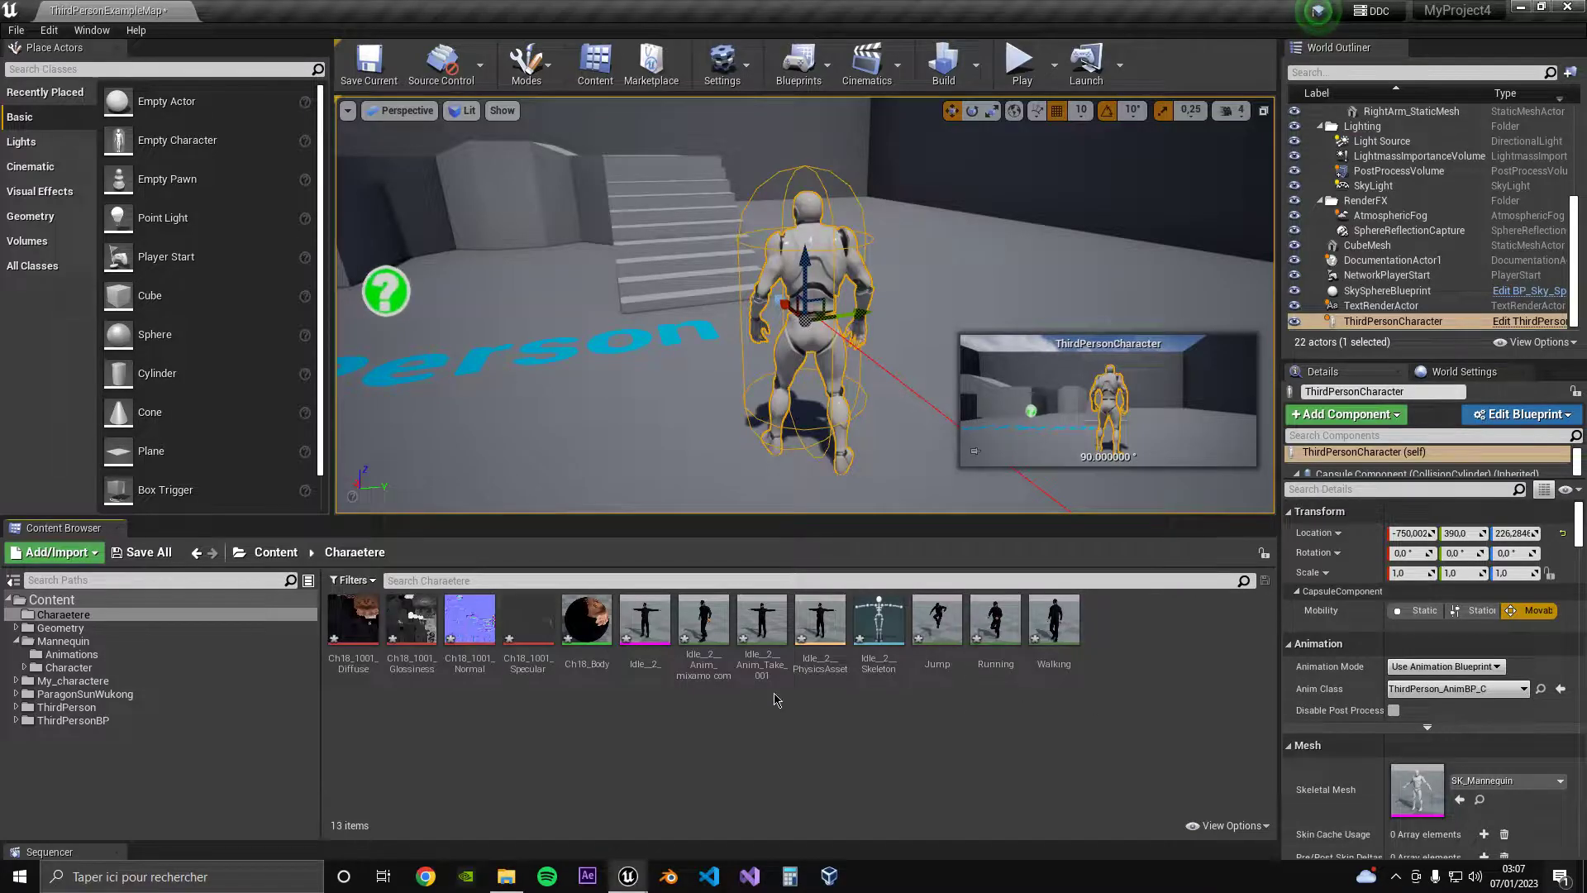
Create a Blend Space 1D based on Idle__2__Skeleton in the Charaetere folder and open it
right_click(786, 774)
right_click(640, 774)
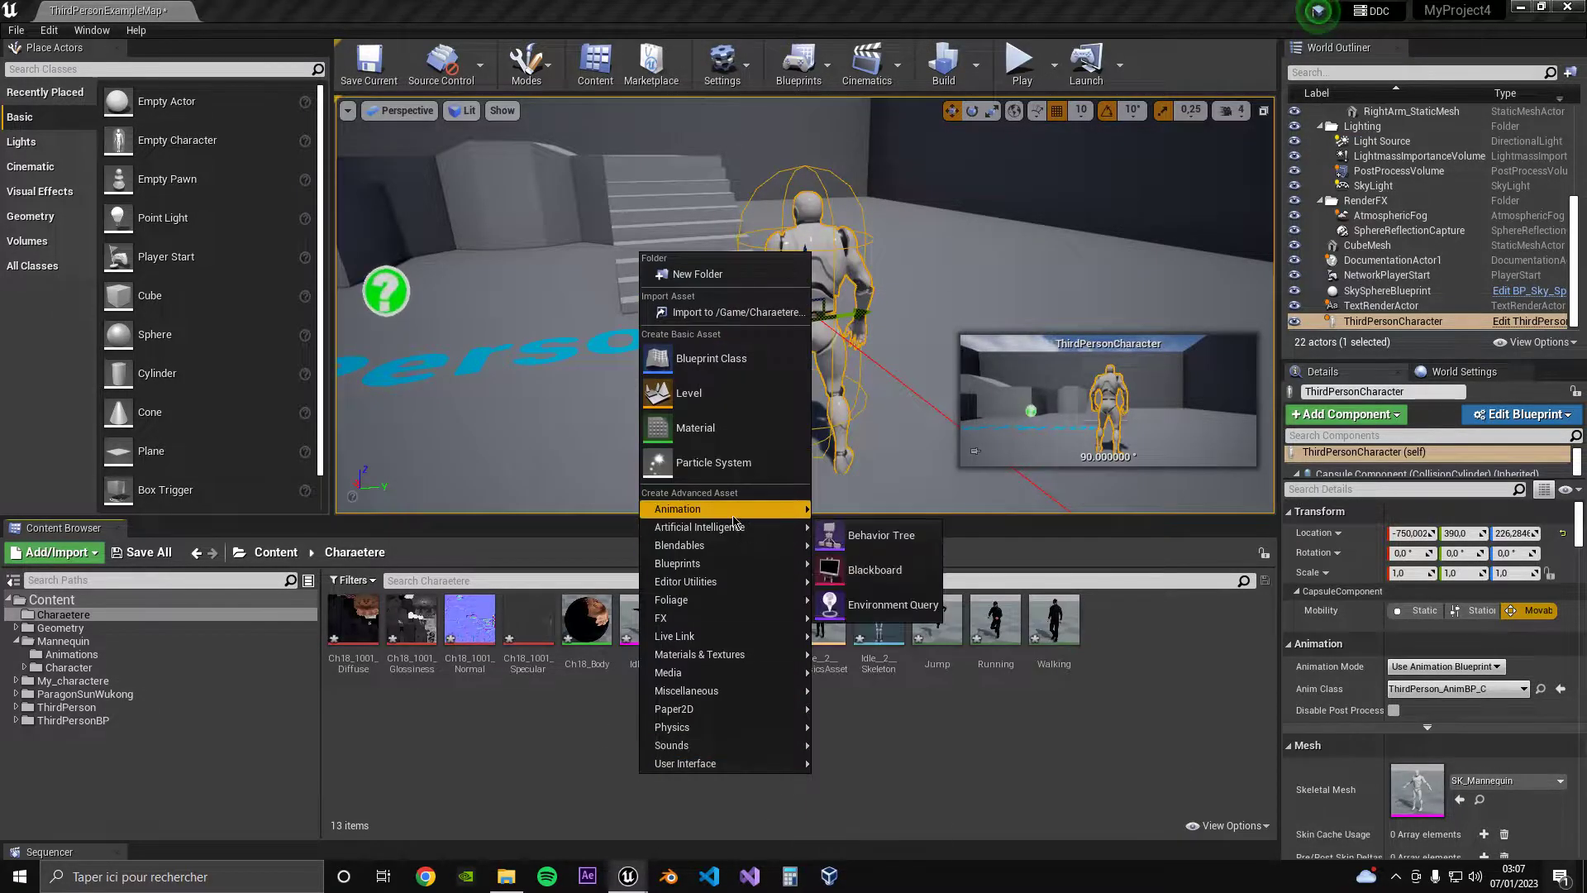
mouse_move(731, 511)
click(909, 598)
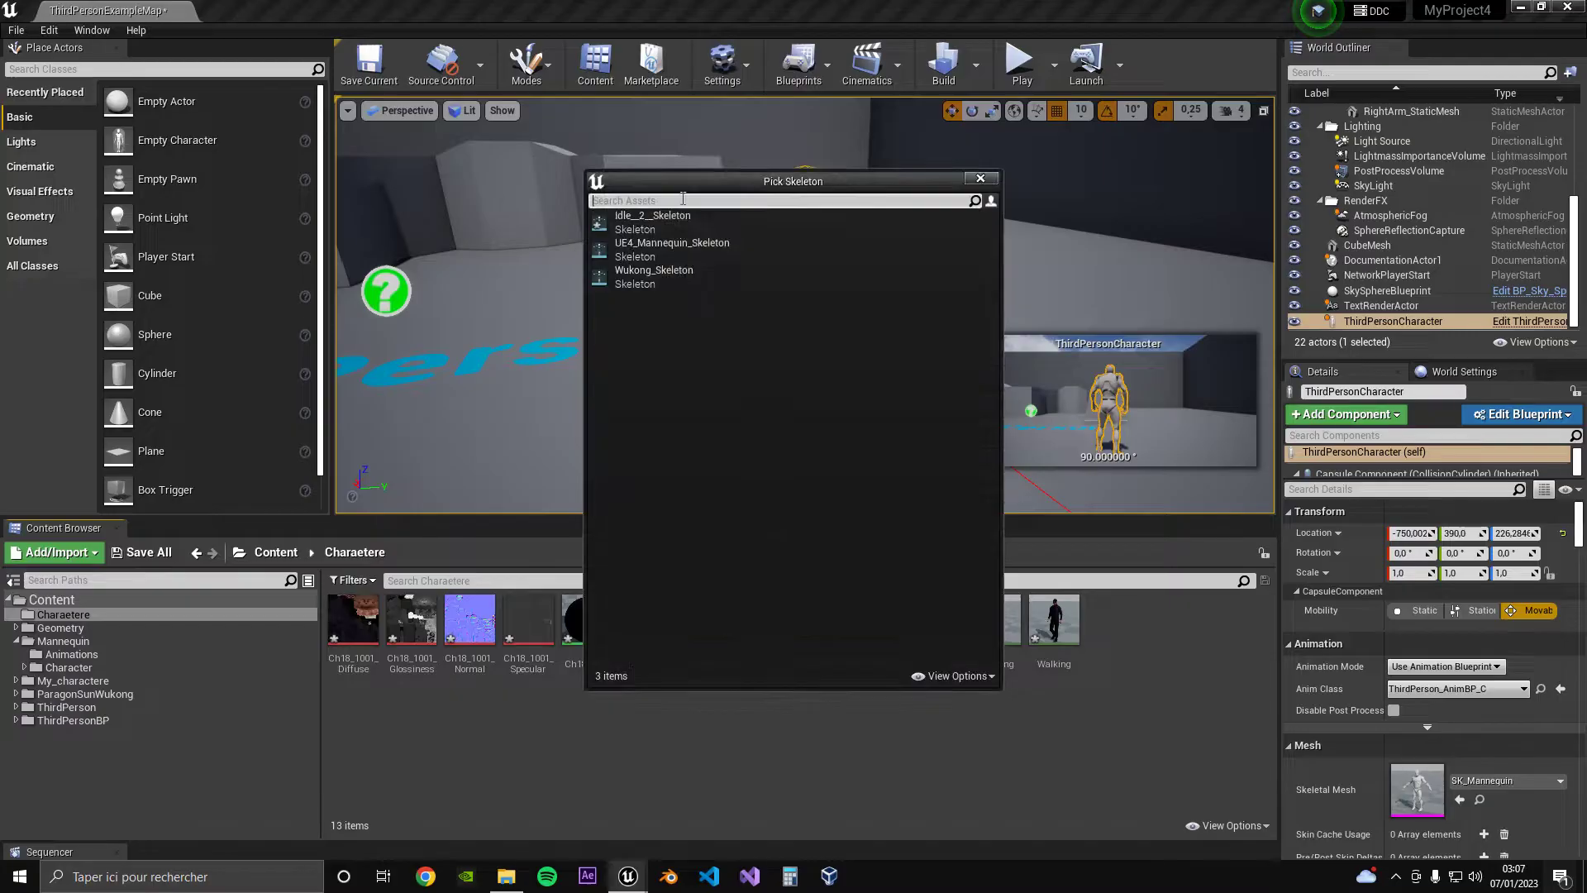
click(657, 221)
double_click(996, 628)
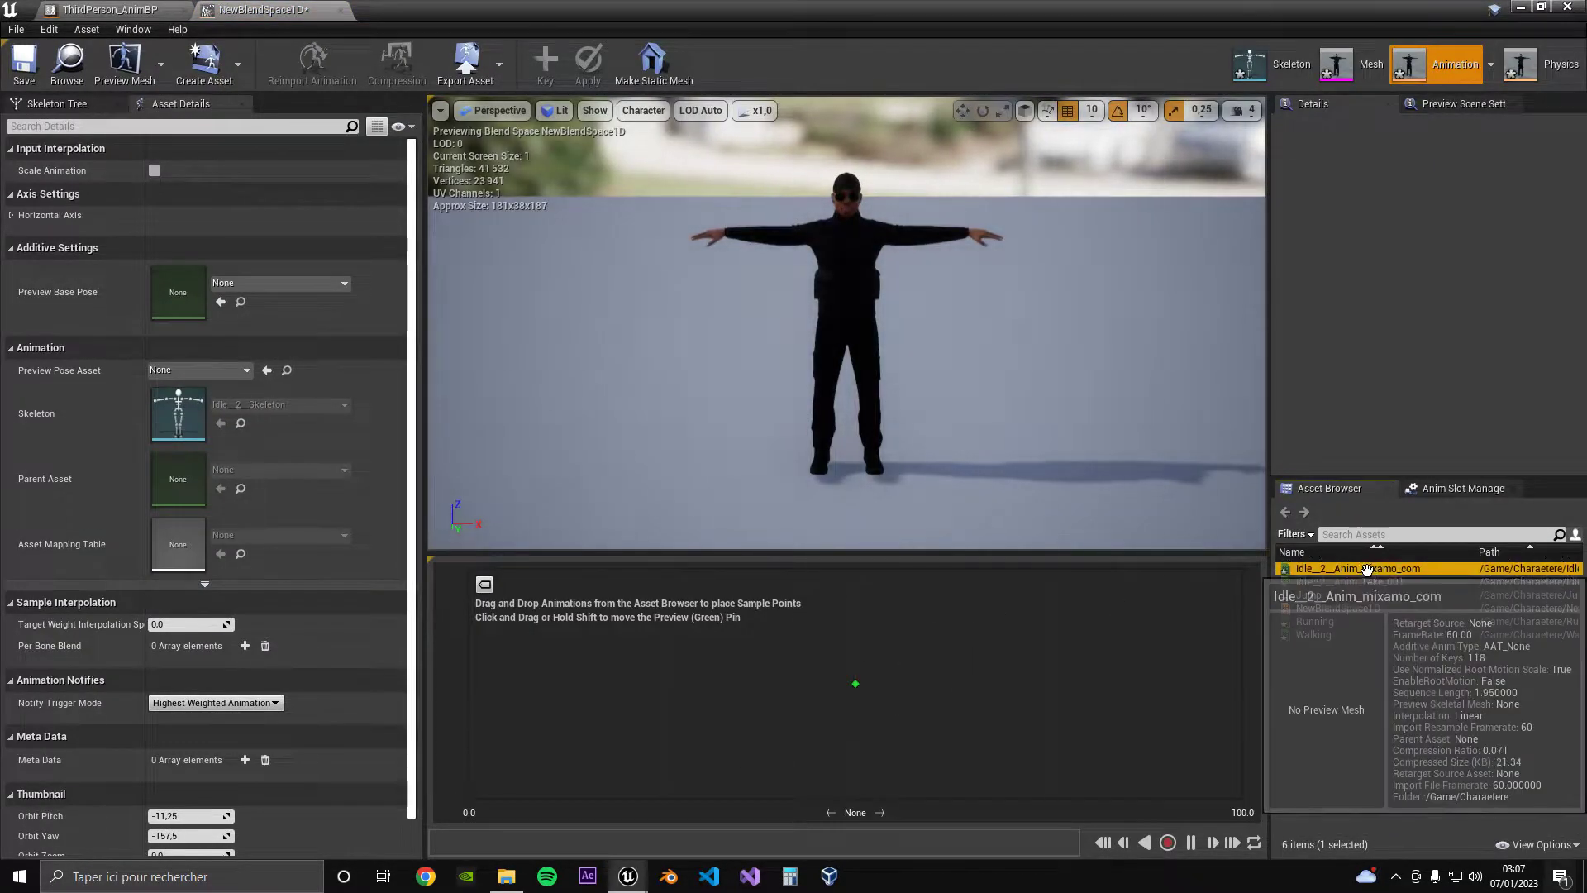
Place Idle__2__Anim_mixamo_com at 0, Walking at the midpoint and Running at 100 on the blend space axis
drag(1355, 570, 469, 684)
drag(1314, 634, 860, 680)
drag(1392, 623, 1242, 684)
Preview the blend between idle, walking and running along the blend space axis
drag(858, 683, 439, 713)
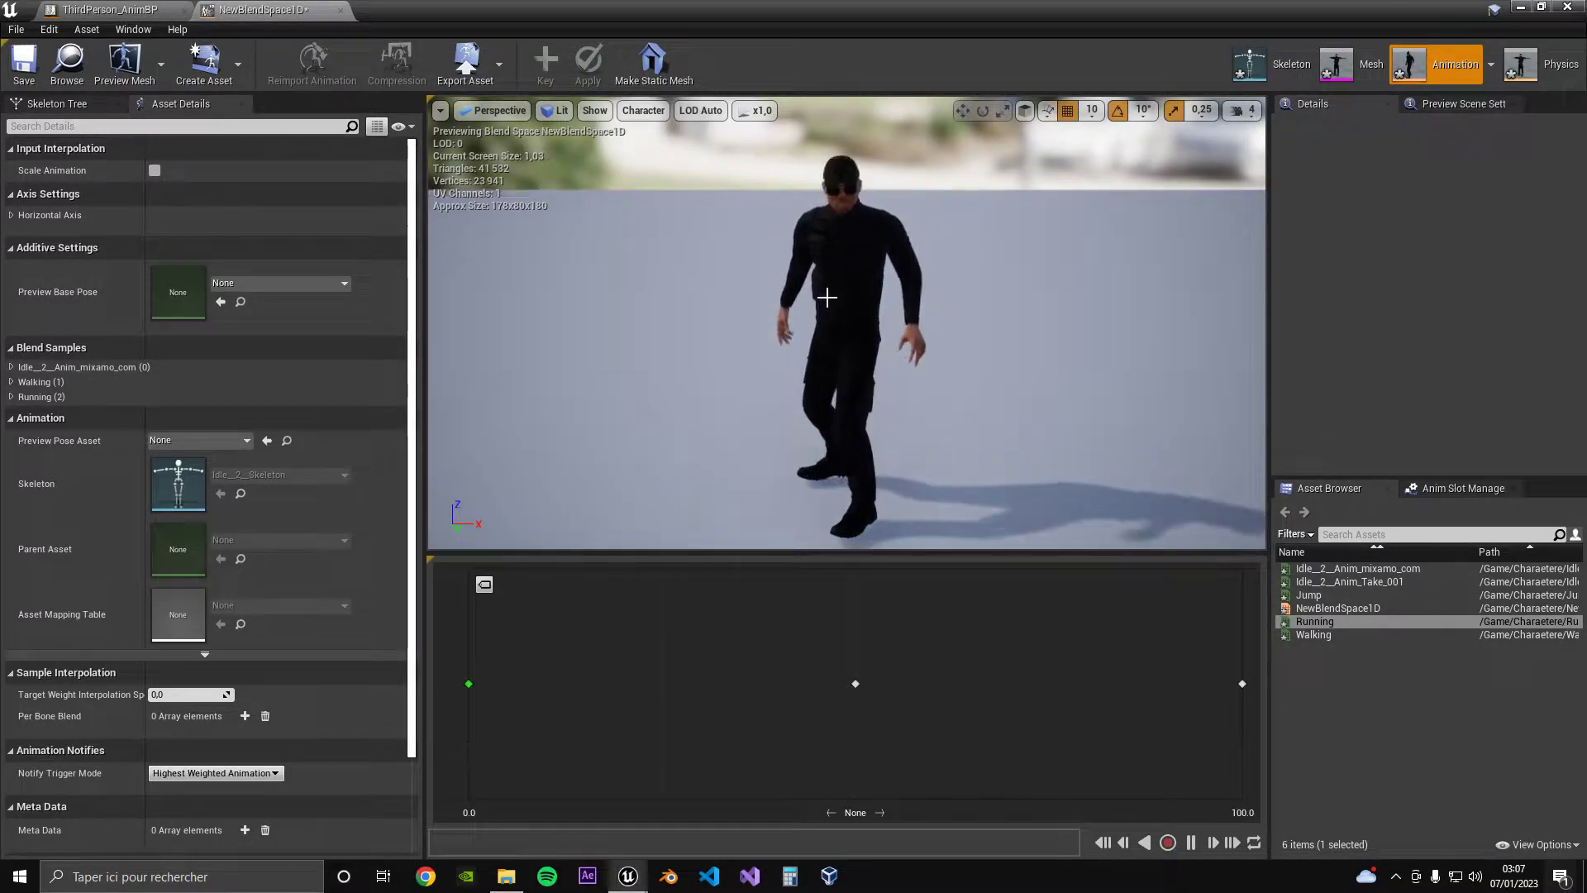
drag(467, 685, 850, 722)
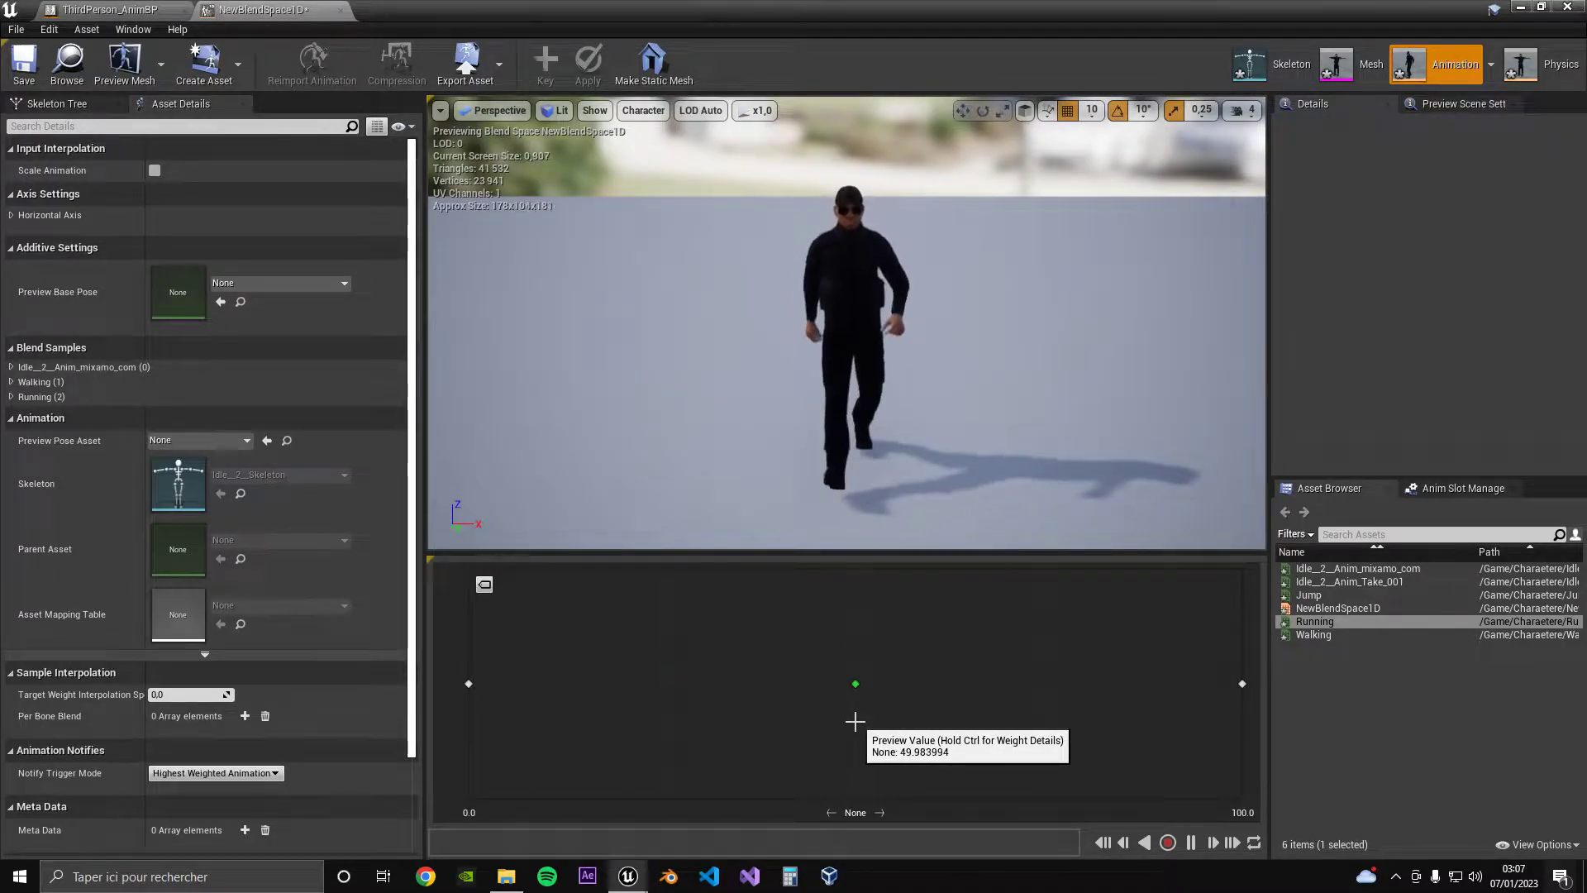
drag(854, 721, 1336, 716)
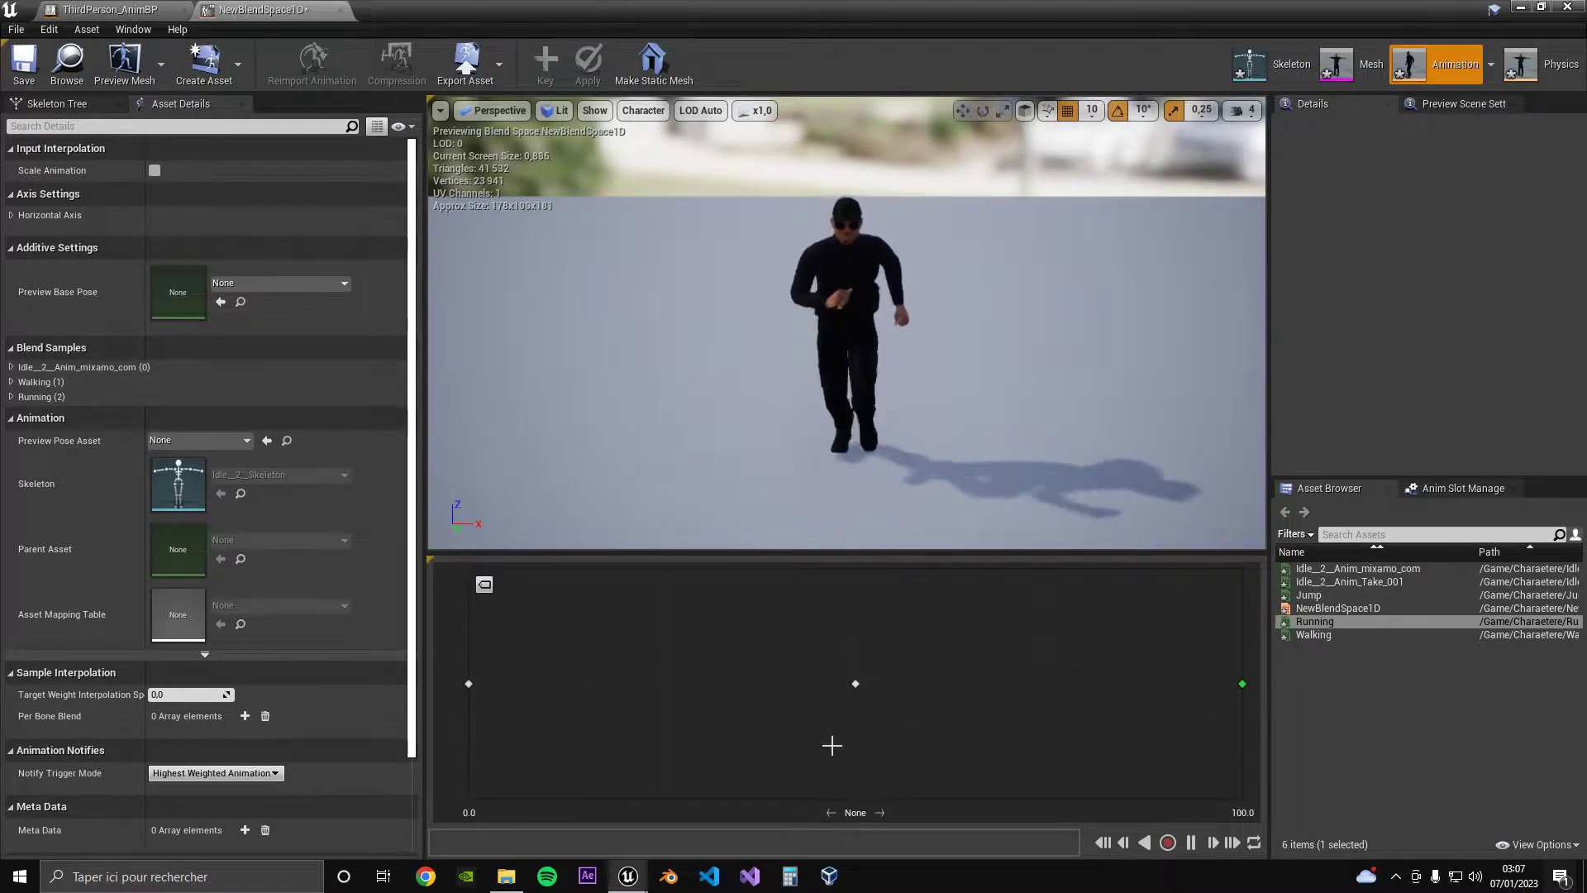
drag(1240, 674, 588, 690)
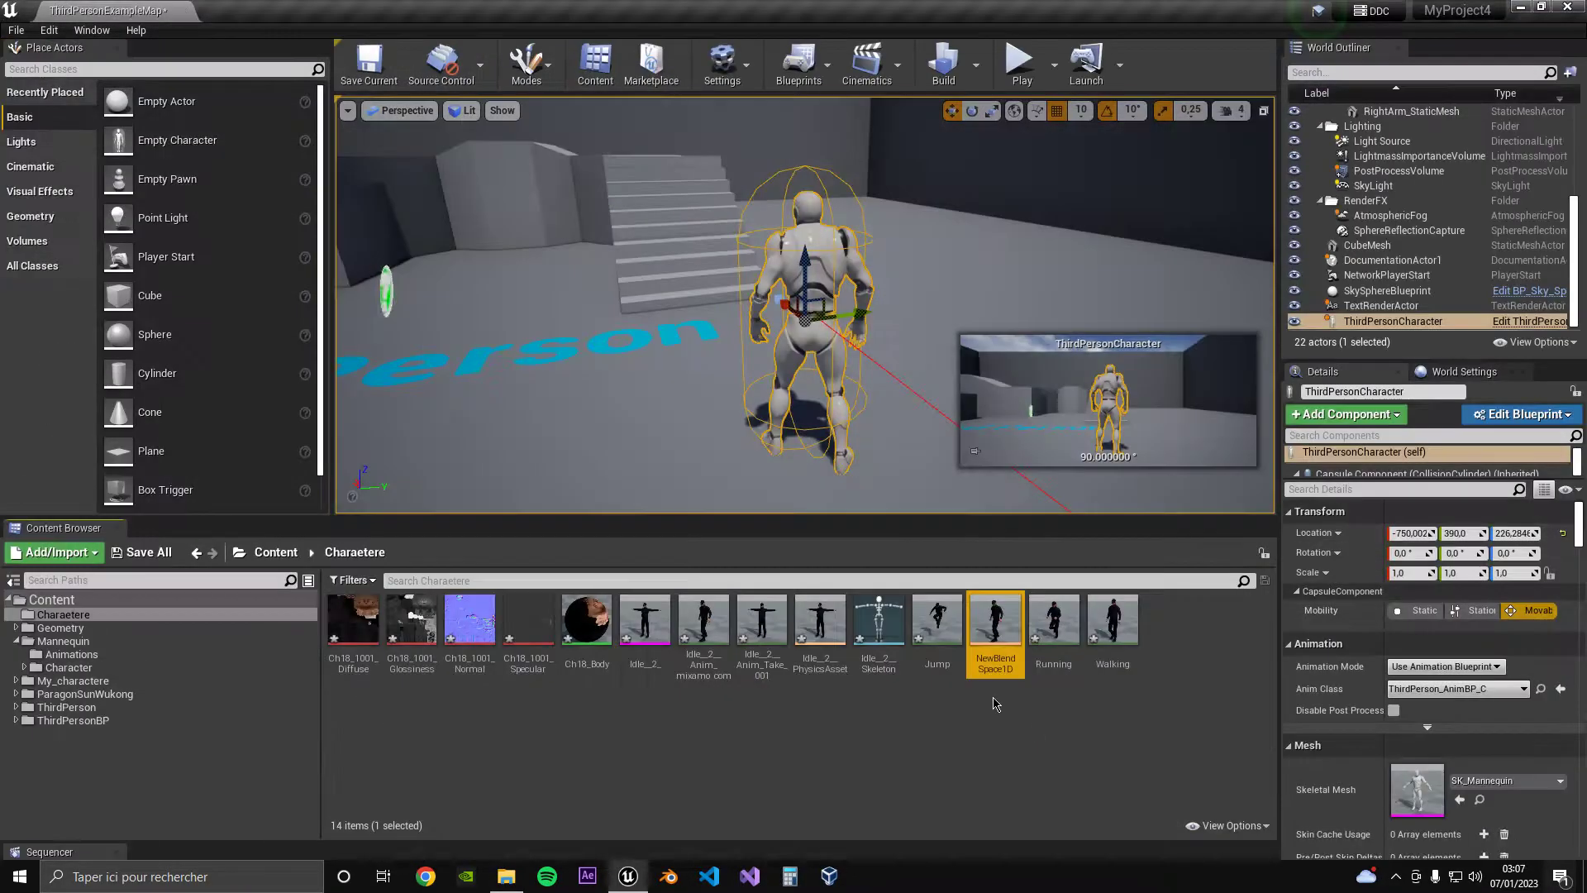
Create an Animation Blueprint targeting Idle__2__Skeleton in the Charaetere folder, keep its default name and open it
right_click(865, 740)
mouse_move(951, 459)
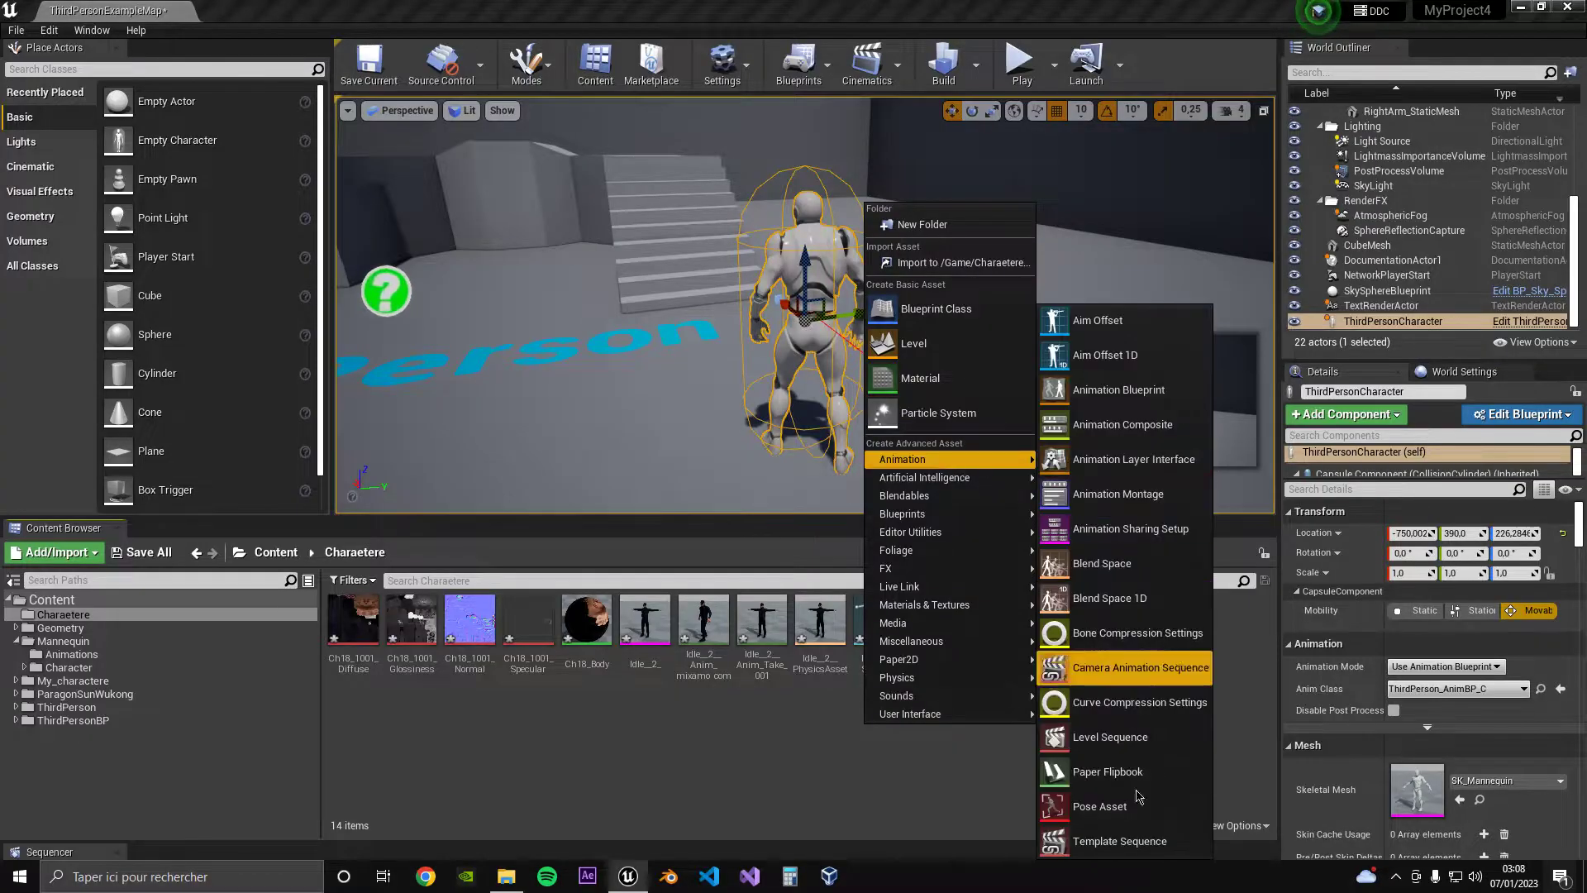
click(1119, 389)
click(690, 512)
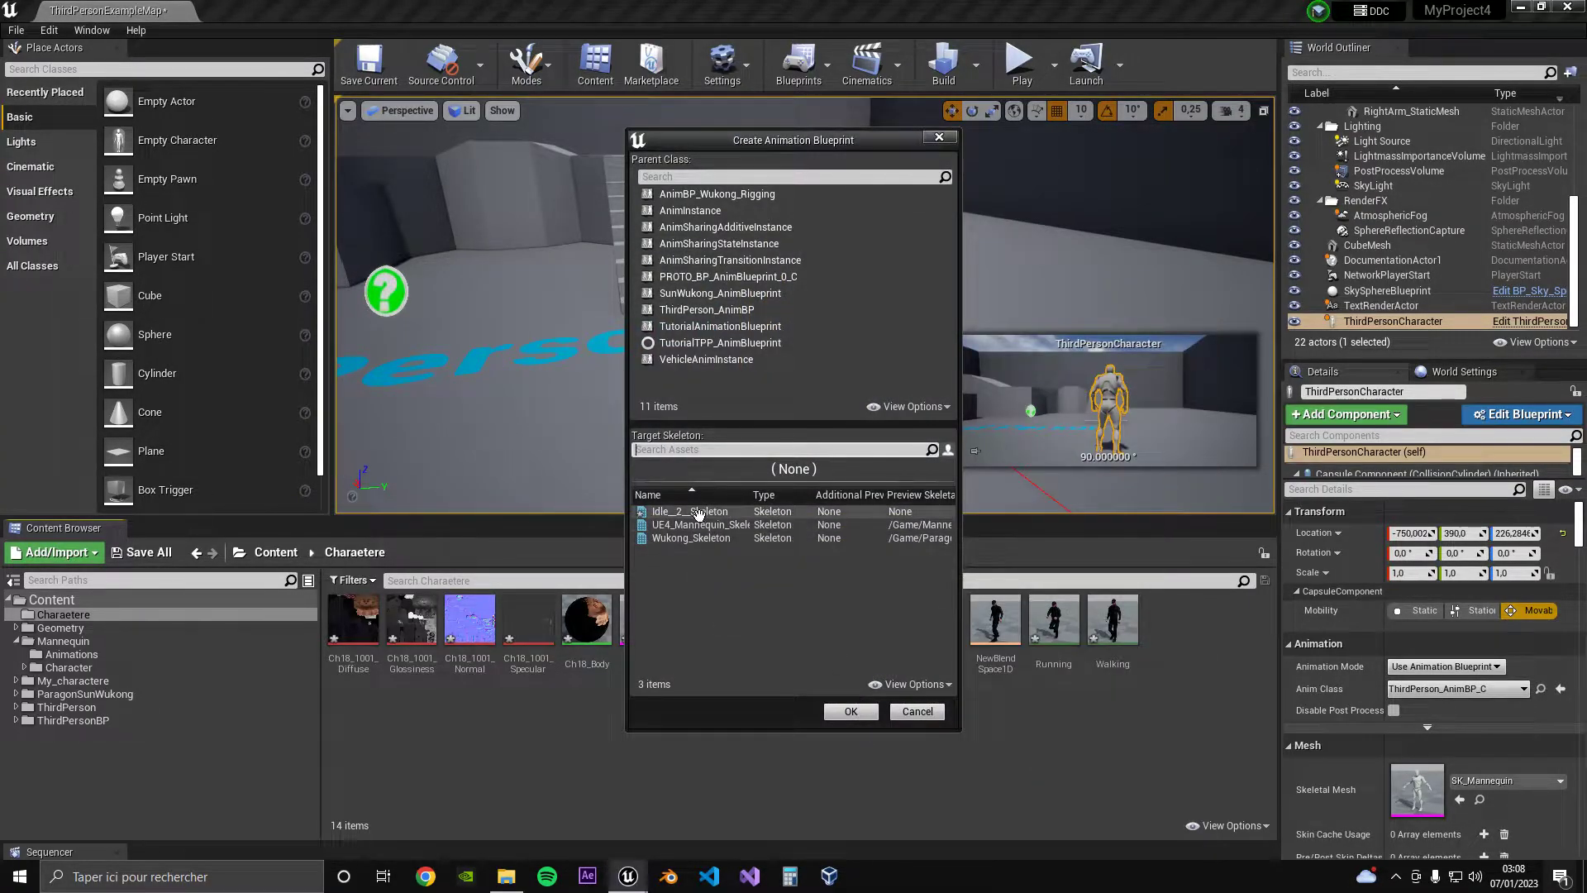
click(851, 712)
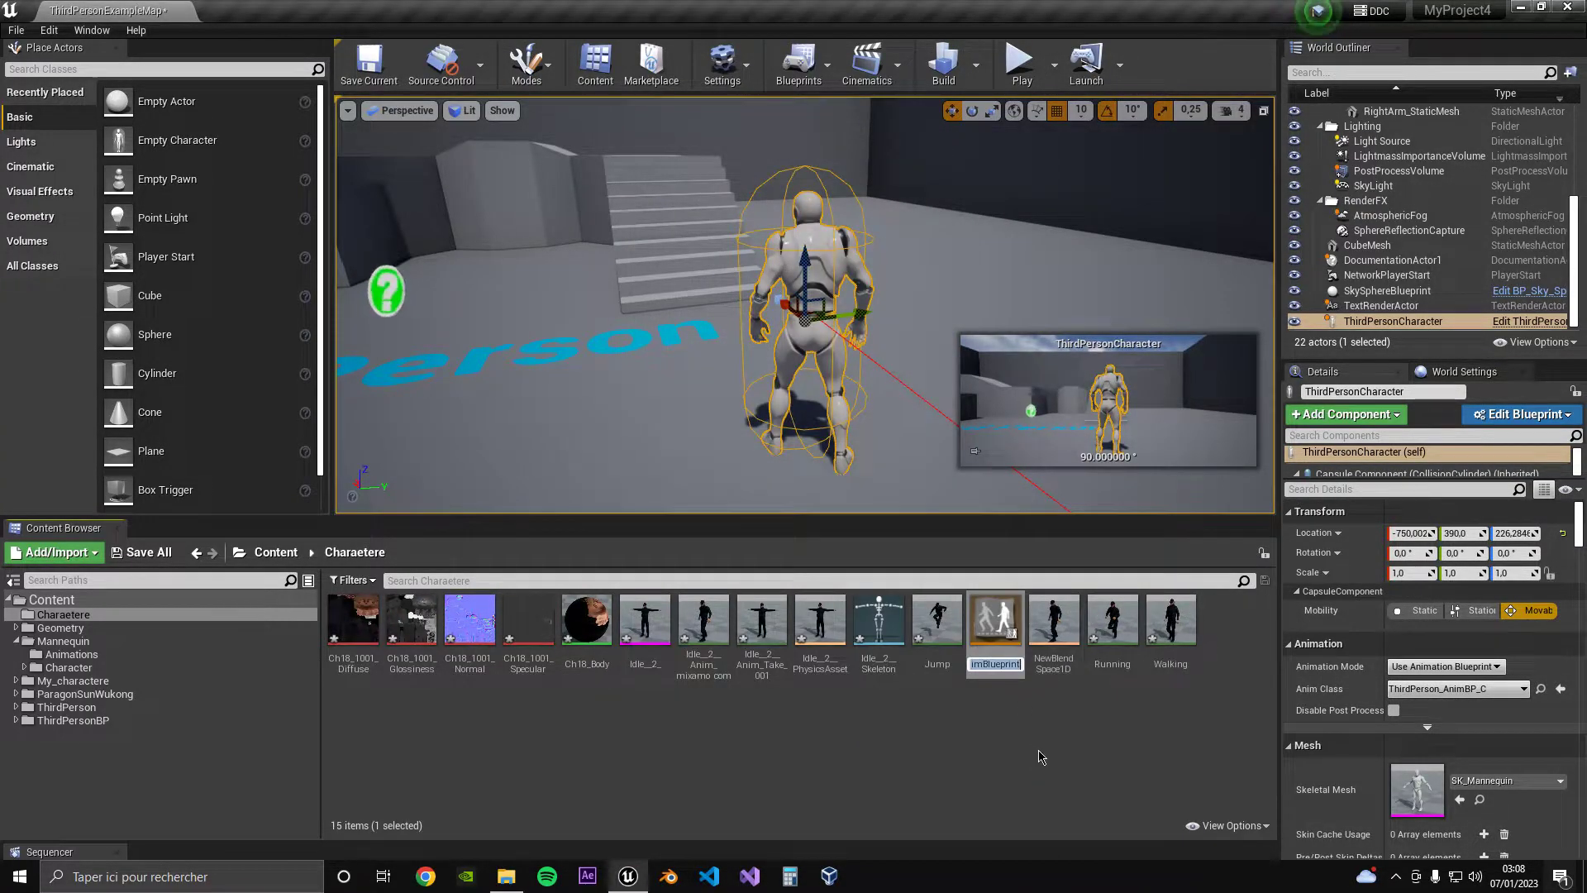
key(Return)
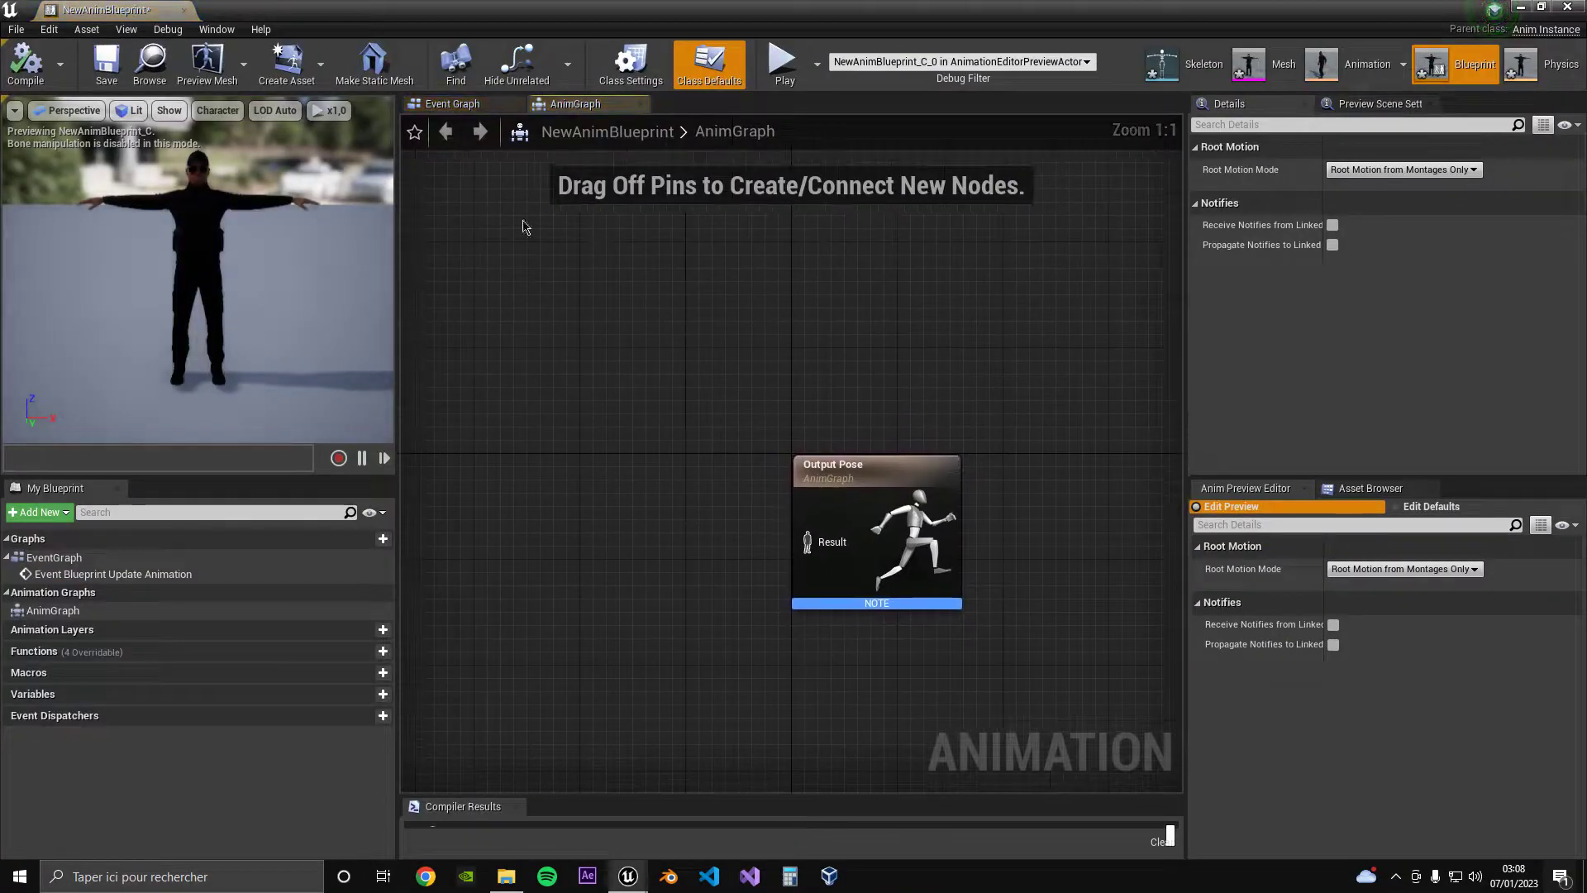
Open ThirdPerson_AnimBP from the character's Anim Class and copy all nodes of its Event Graph
click(1523, 8)
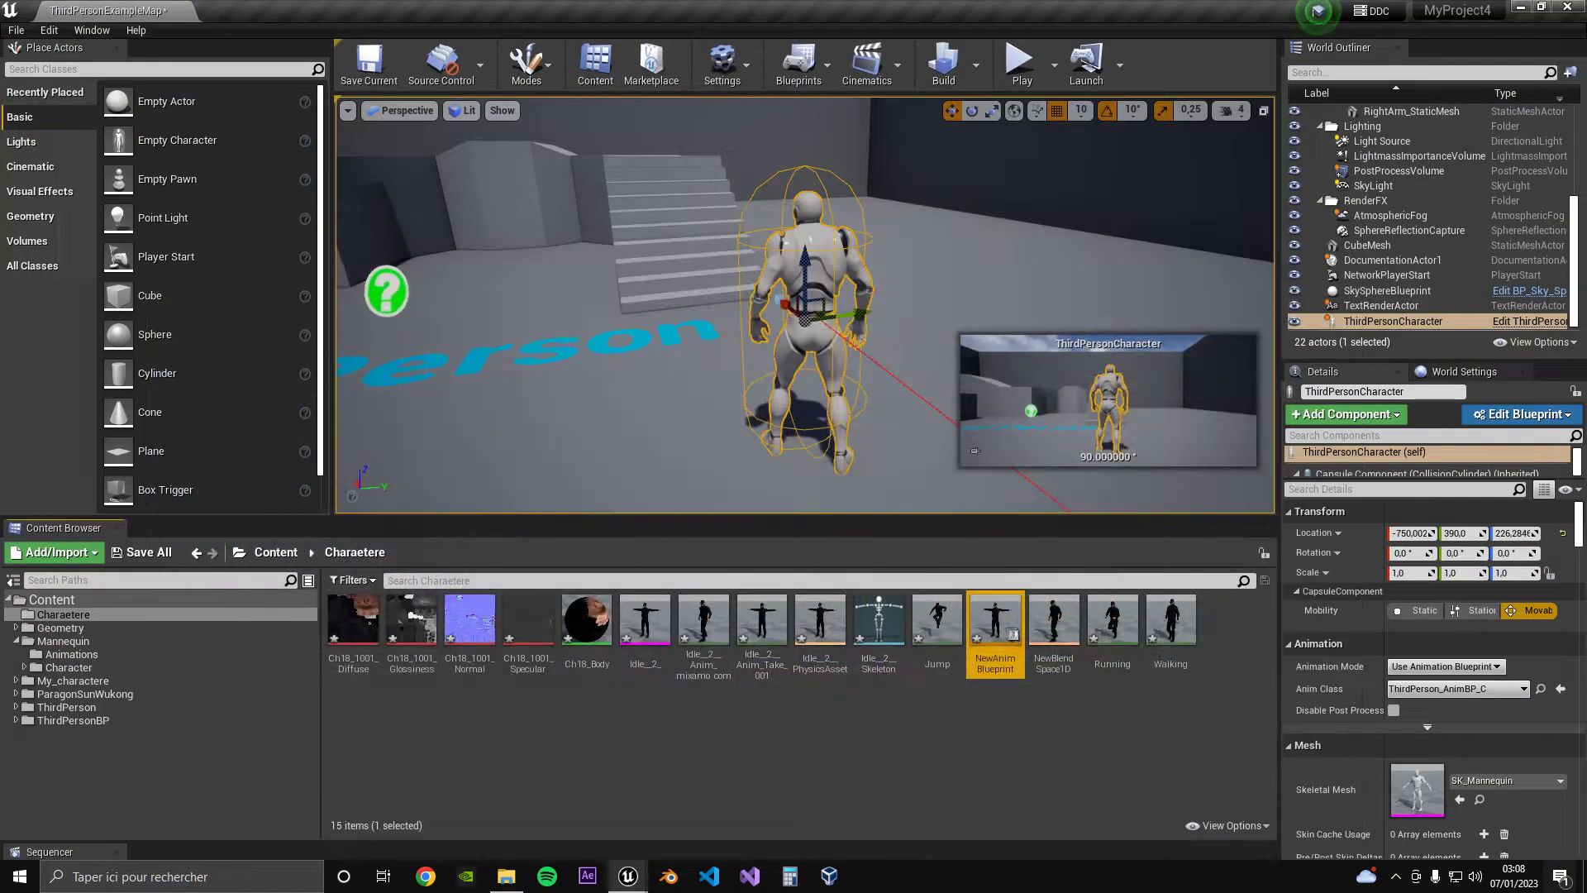
scroll(1525, 583, down, 2)
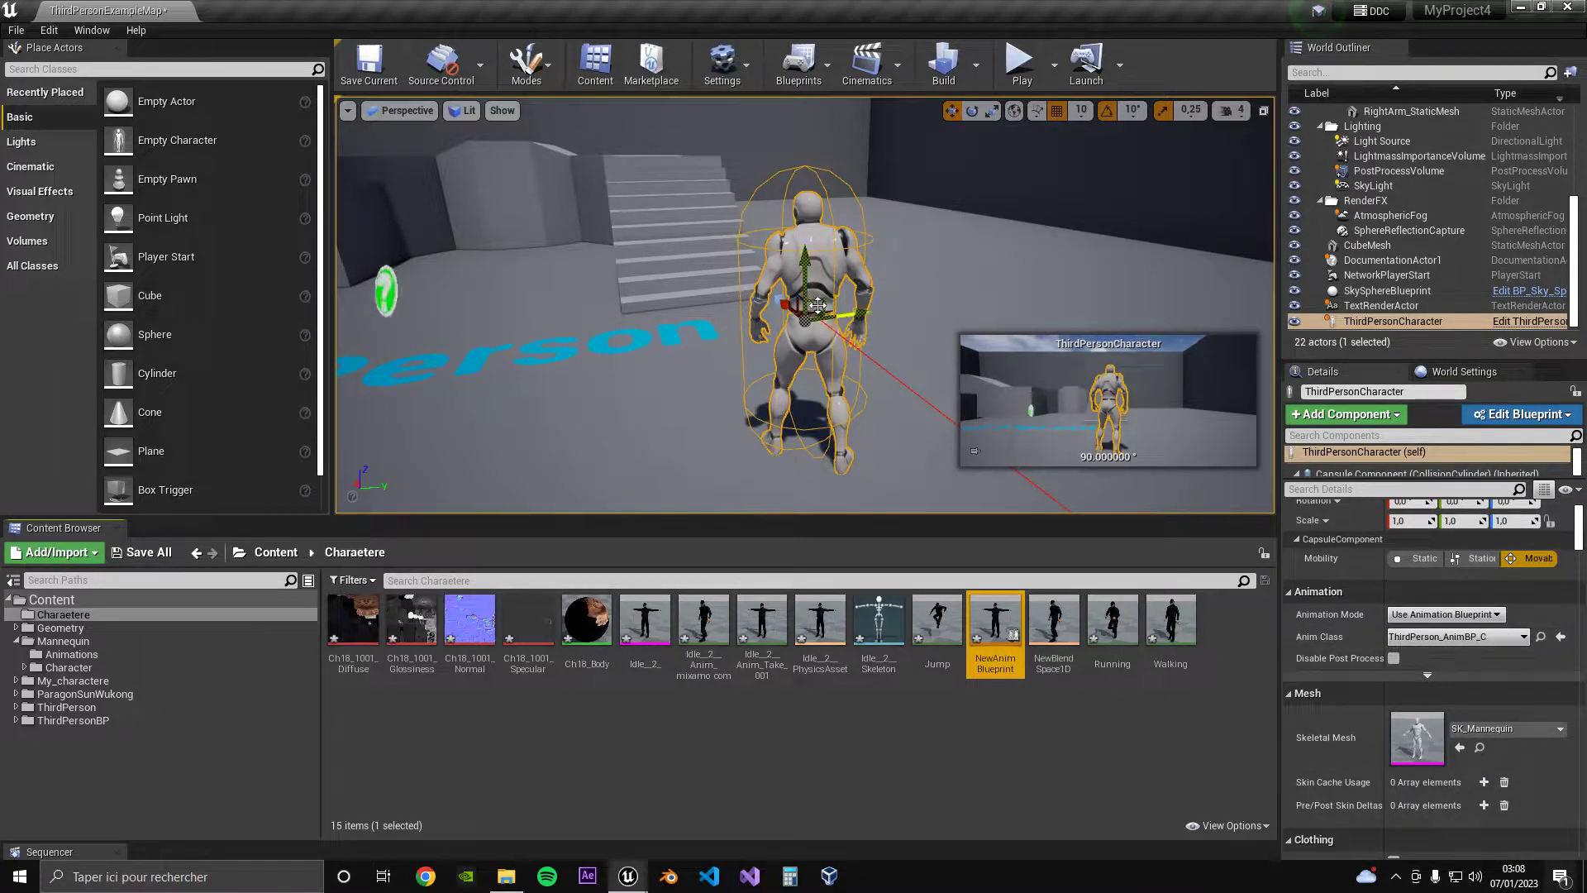
click(1540, 637)
double_click(353, 630)
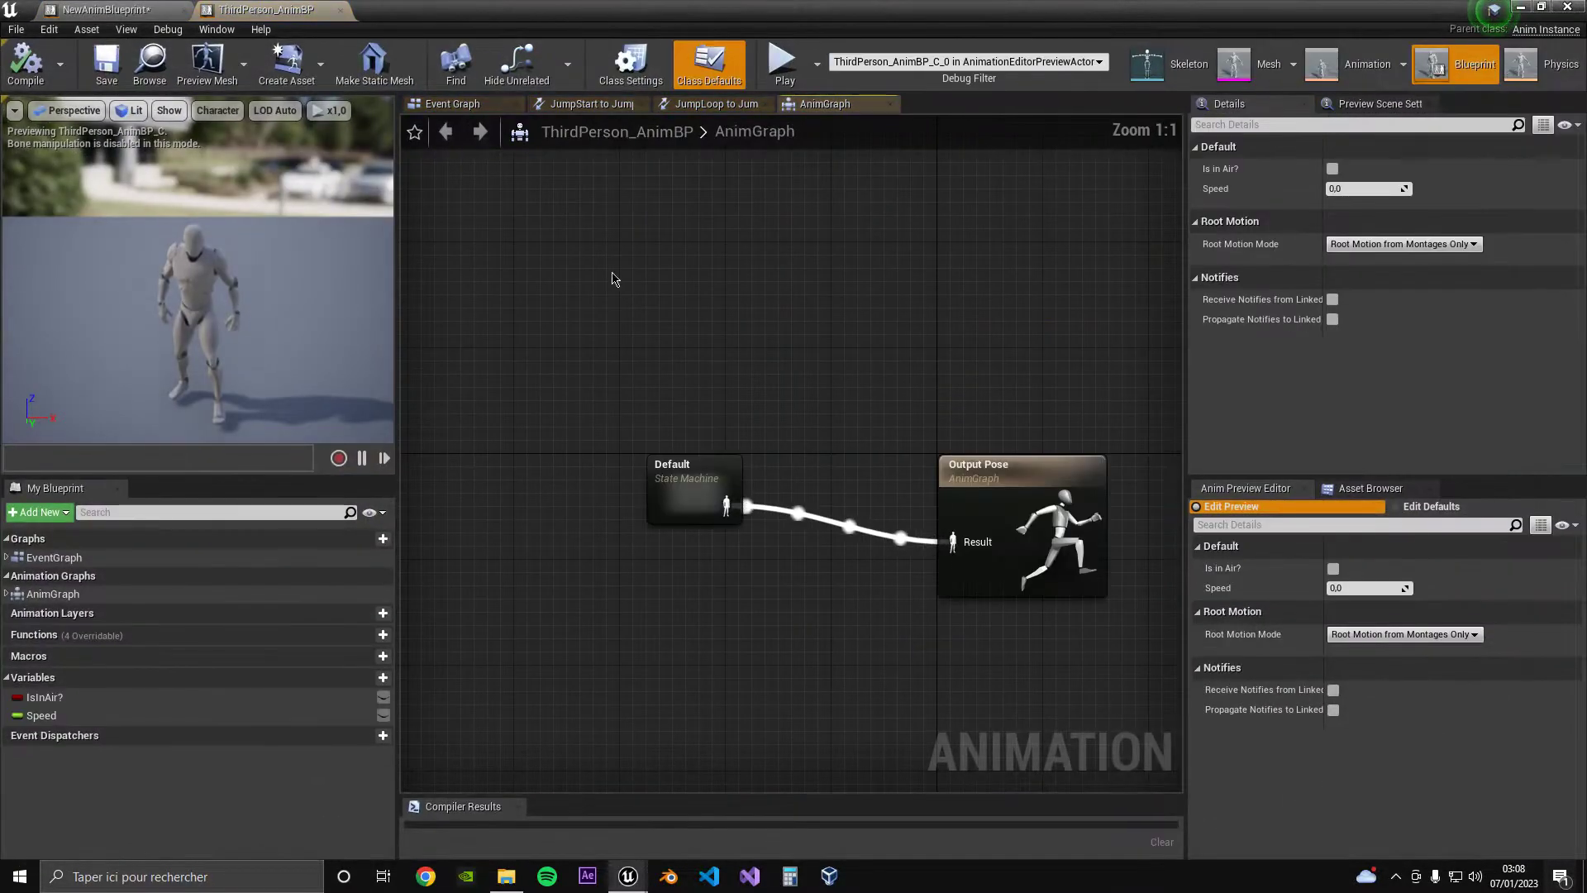
click(445, 102)
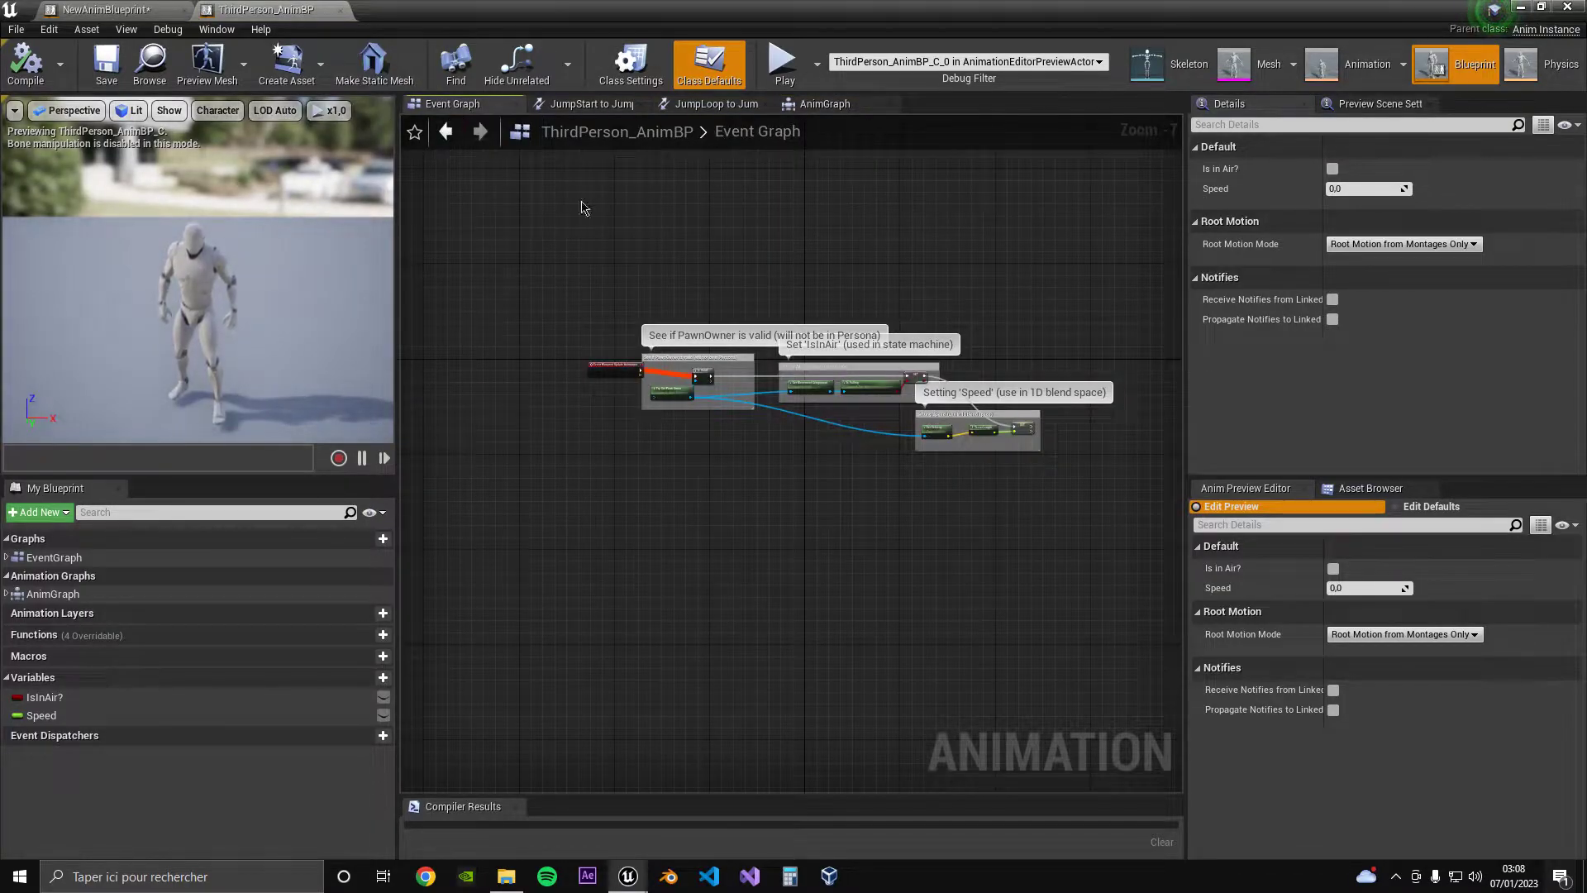
drag(532, 307, 1122, 572)
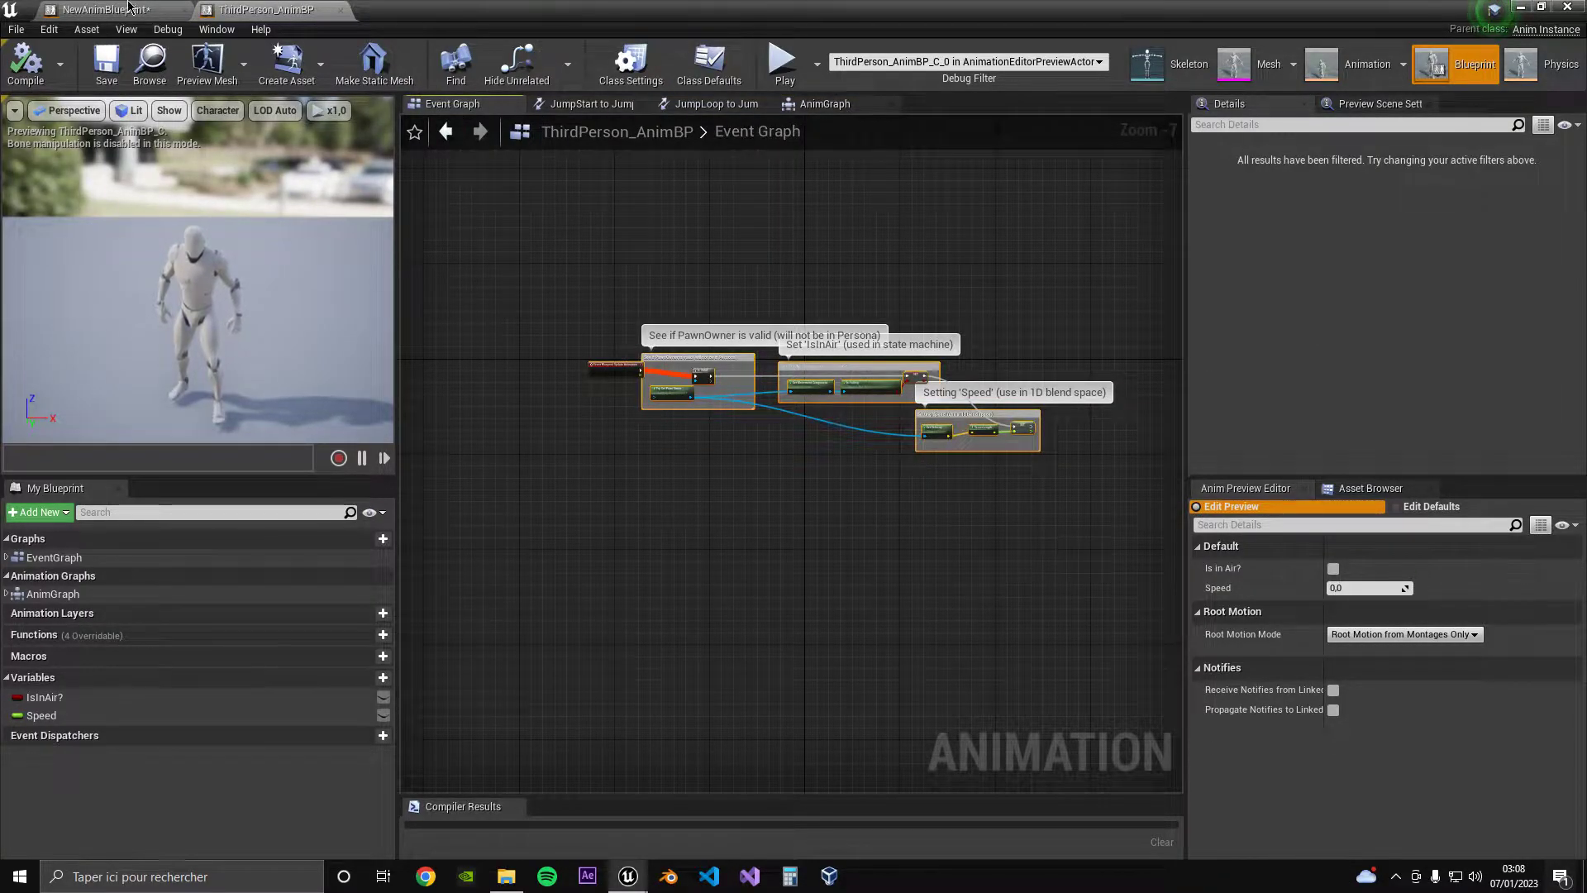
Paste the copied nodes into the Event Graph of NewAnimBlueprint and compile it
click(157, 8)
click(451, 104)
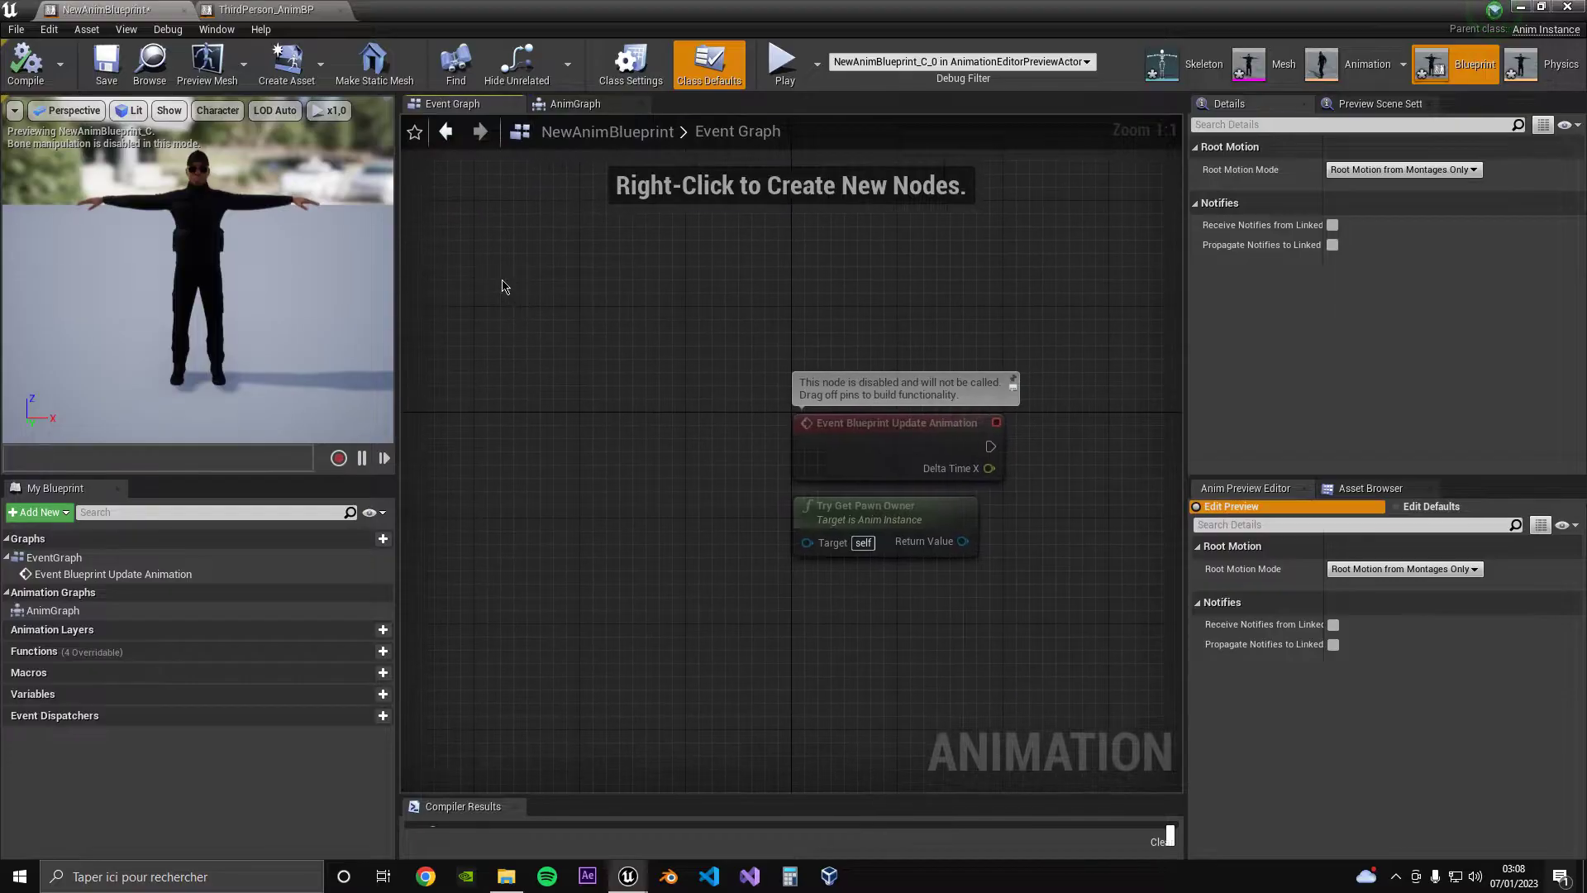
key(ctrl+v)
click(25, 64)
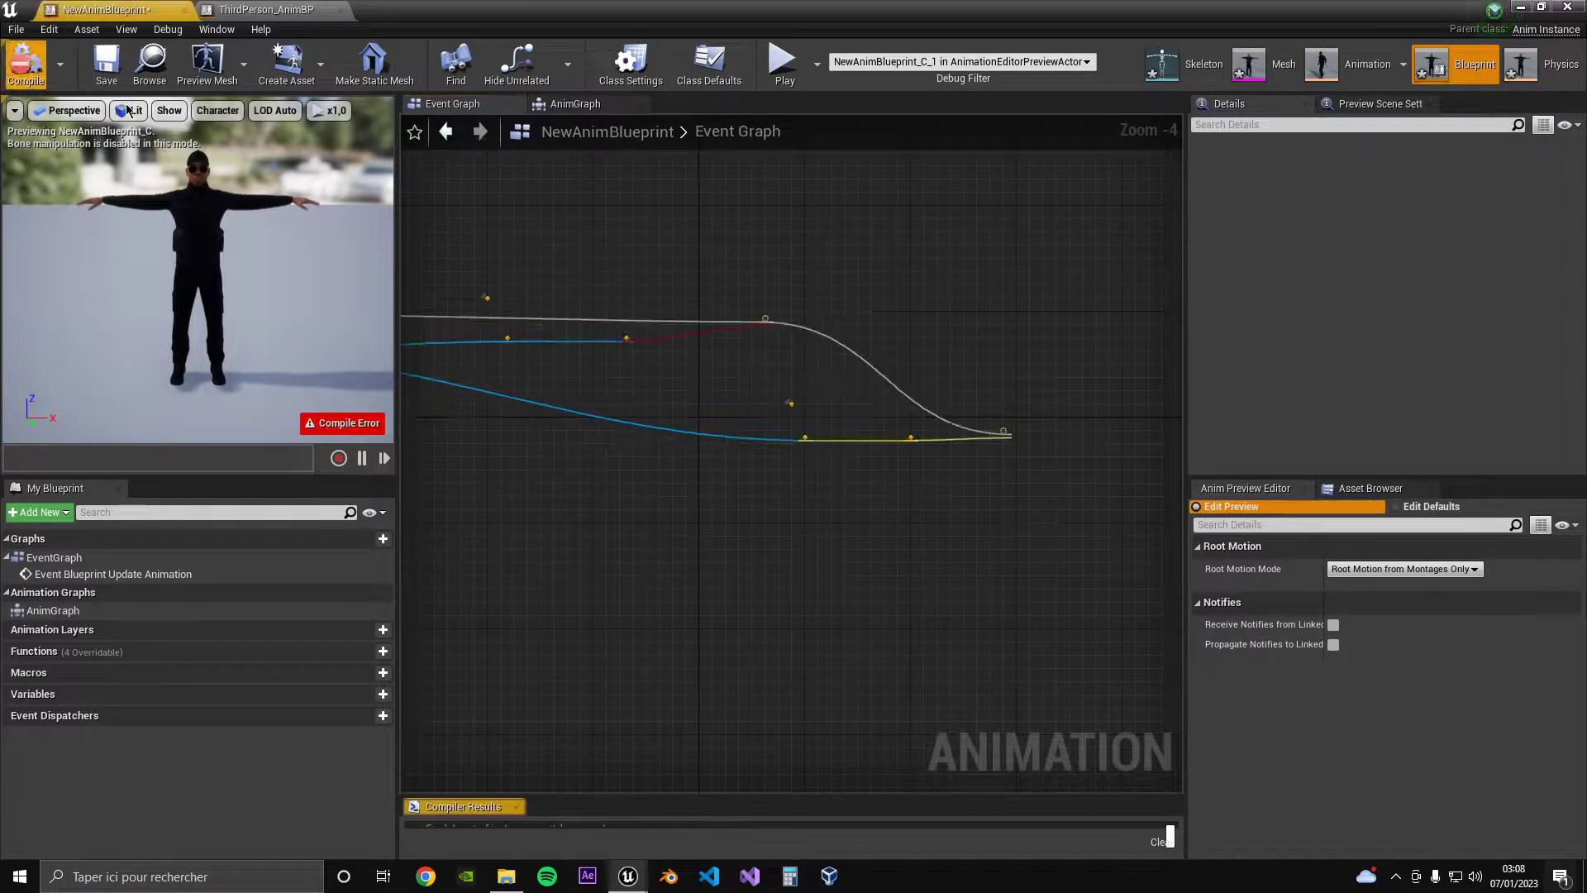
Add a Boolean variable named "is in air ?" for the erroring Set node after Is Falling
scroll(591, 496, up, 1)
right_drag(591, 496, 438, 526)
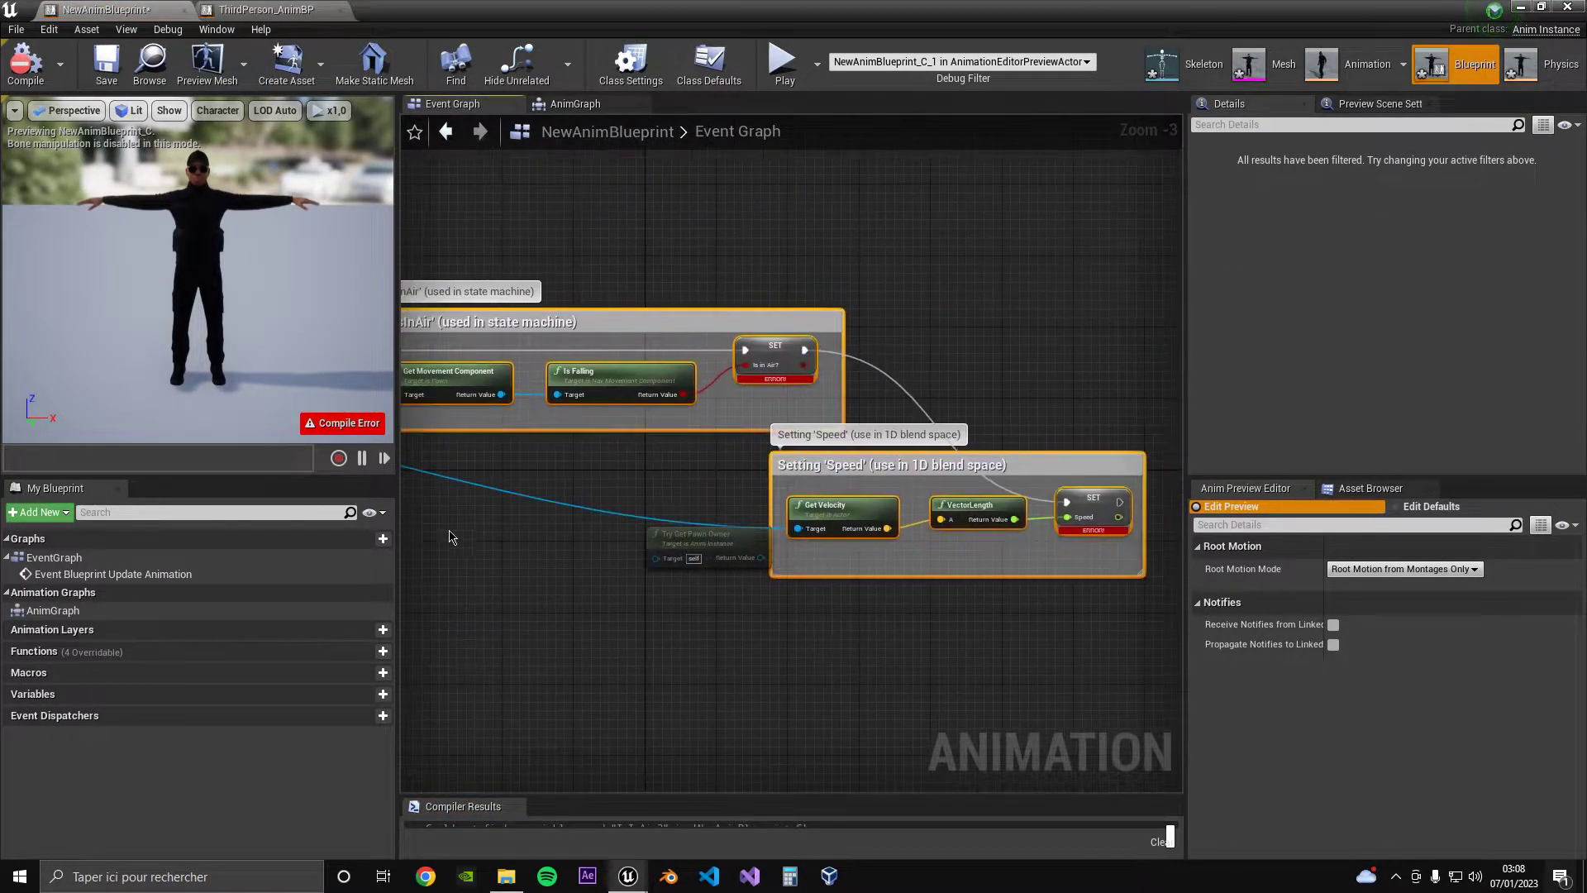
scroll(777, 392, up, 2)
right_drag(777, 392, 735, 388)
click(728, 321)
click(382, 693)
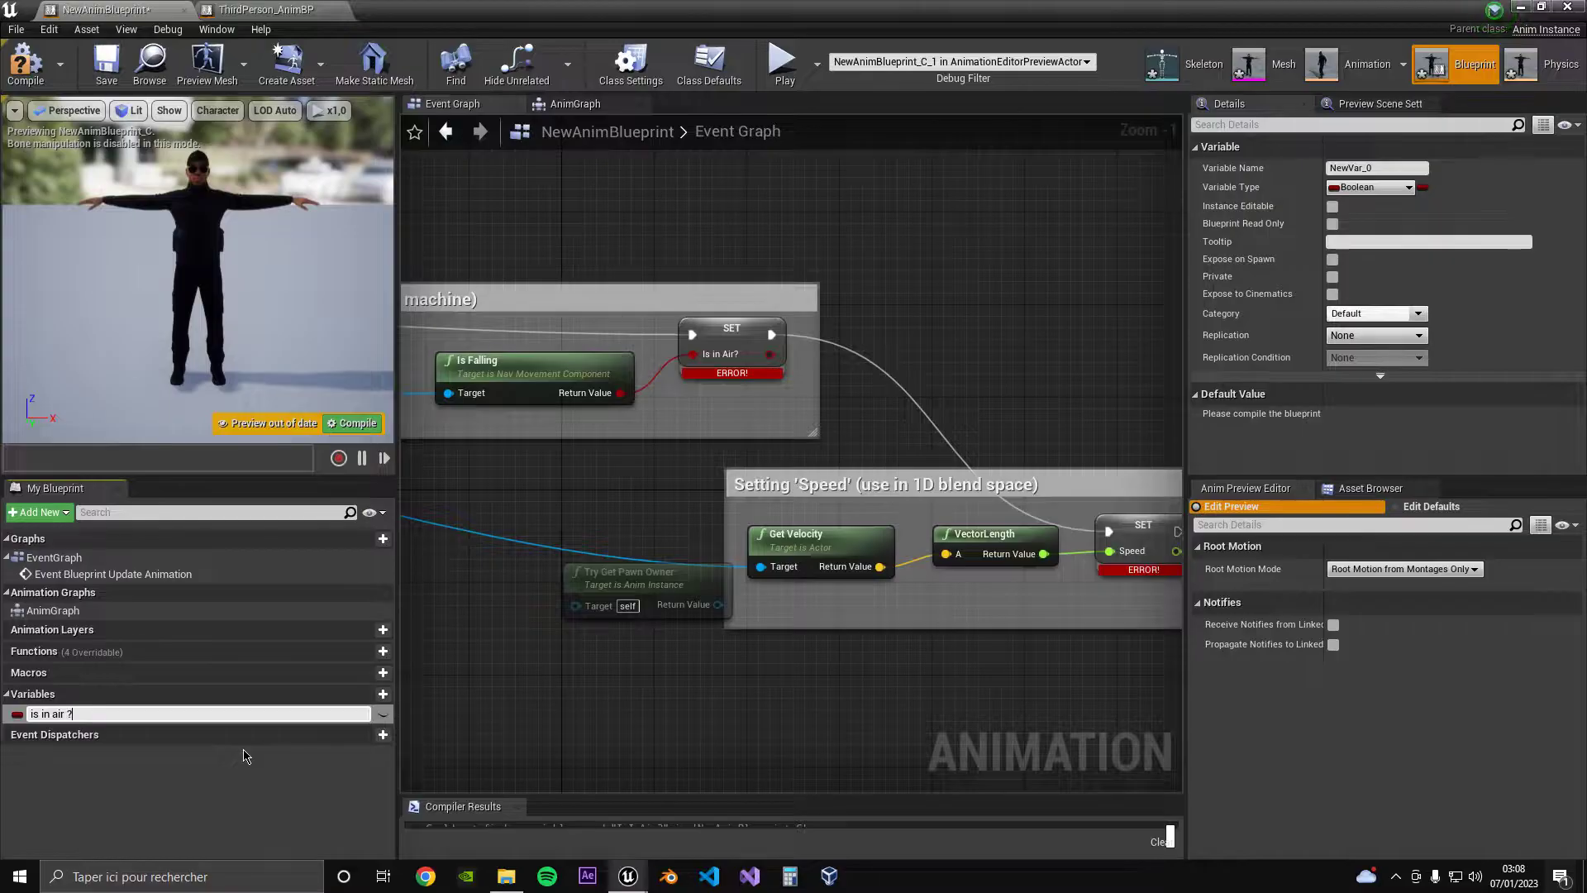
text(is in air ?)
key(Return)
Add a Set node for "is in air ?" above the Is Falling group and connect the incoming execution wire to it
drag(49, 713, 773, 287)
click(796, 326)
right_drag(599, 247, 714, 294)
scroll(714, 294, down, 5)
scroll(536, 322, up, 2)
drag(543, 316, 974, 257)
Connect the Is Falling return value to the new "is in air ?" Set node's input
right_drag(959, 327, 633, 301)
scroll(633, 301, up, 1)
right_drag(546, 335, 597, 396)
drag(594, 397, 672, 368)
drag(692, 295, 692, 294)
Delete the erroring Is in Air Set node and connect the new Set node's execution output to the Speed Set node
right_drag(825, 350, 740, 365)
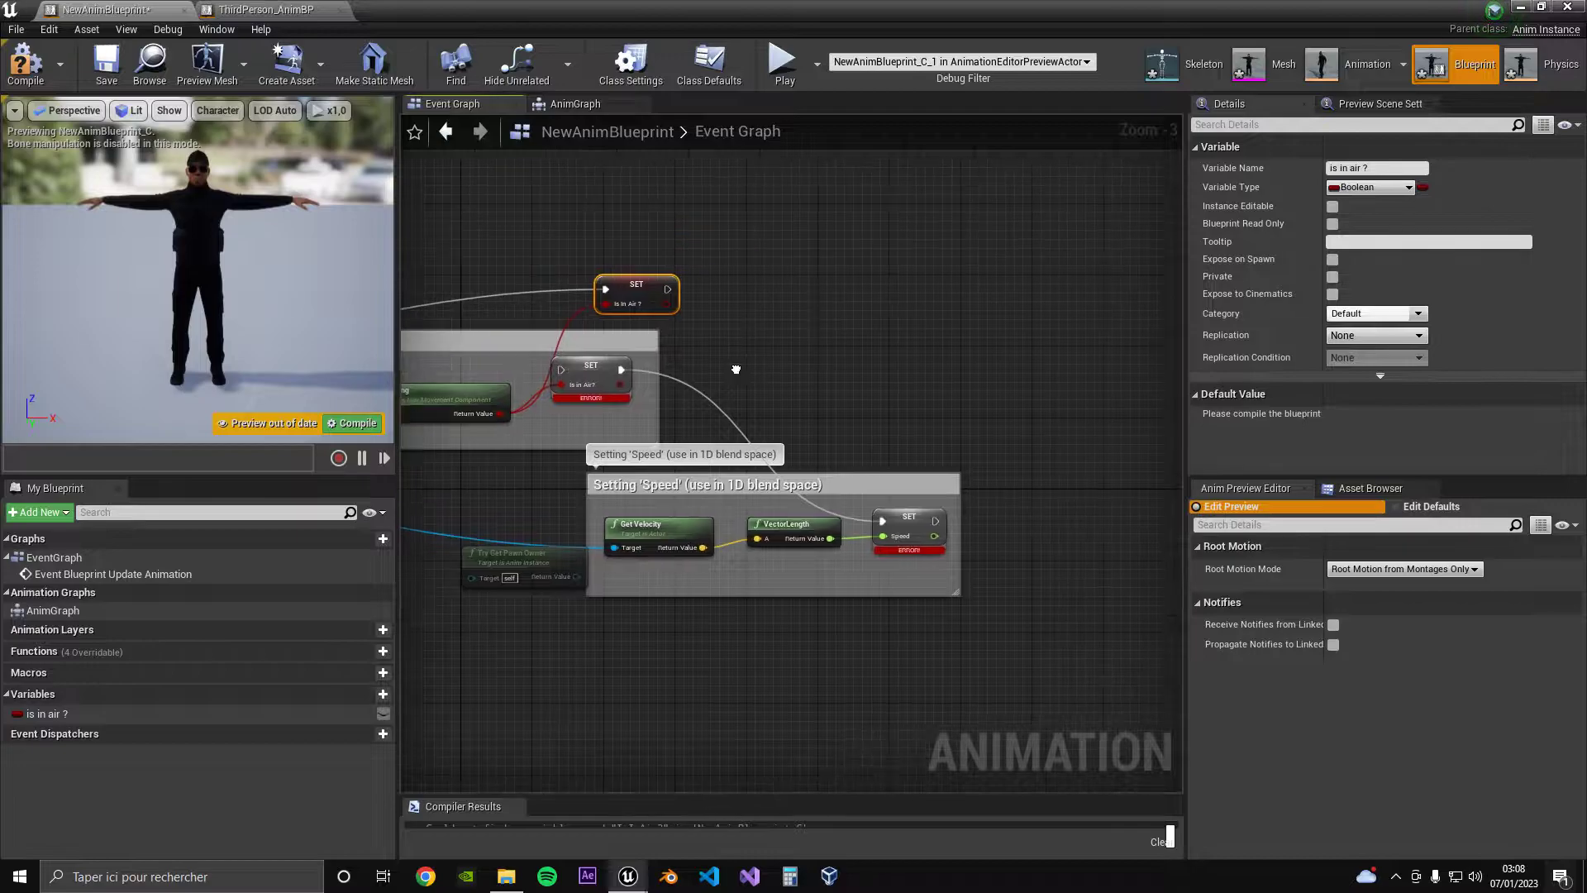
scroll(741, 365, up, 2)
click(560, 364)
key(Delete)
drag(652, 284, 655, 293)
drag(923, 421, 926, 569)
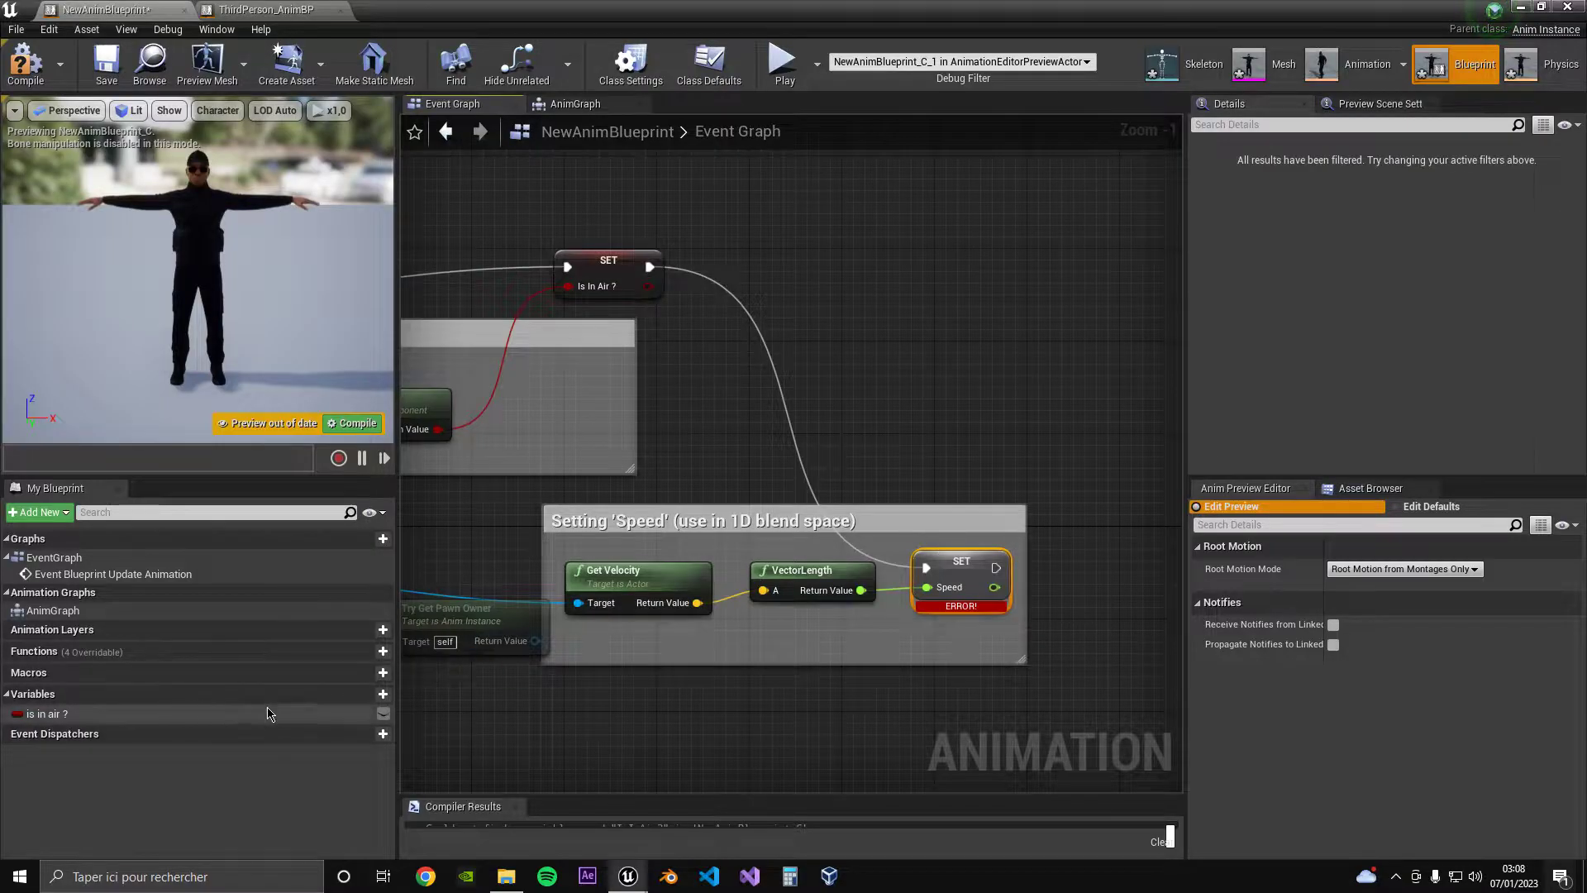
Add a Float variable named "speed" to the blueprint
click(383, 693)
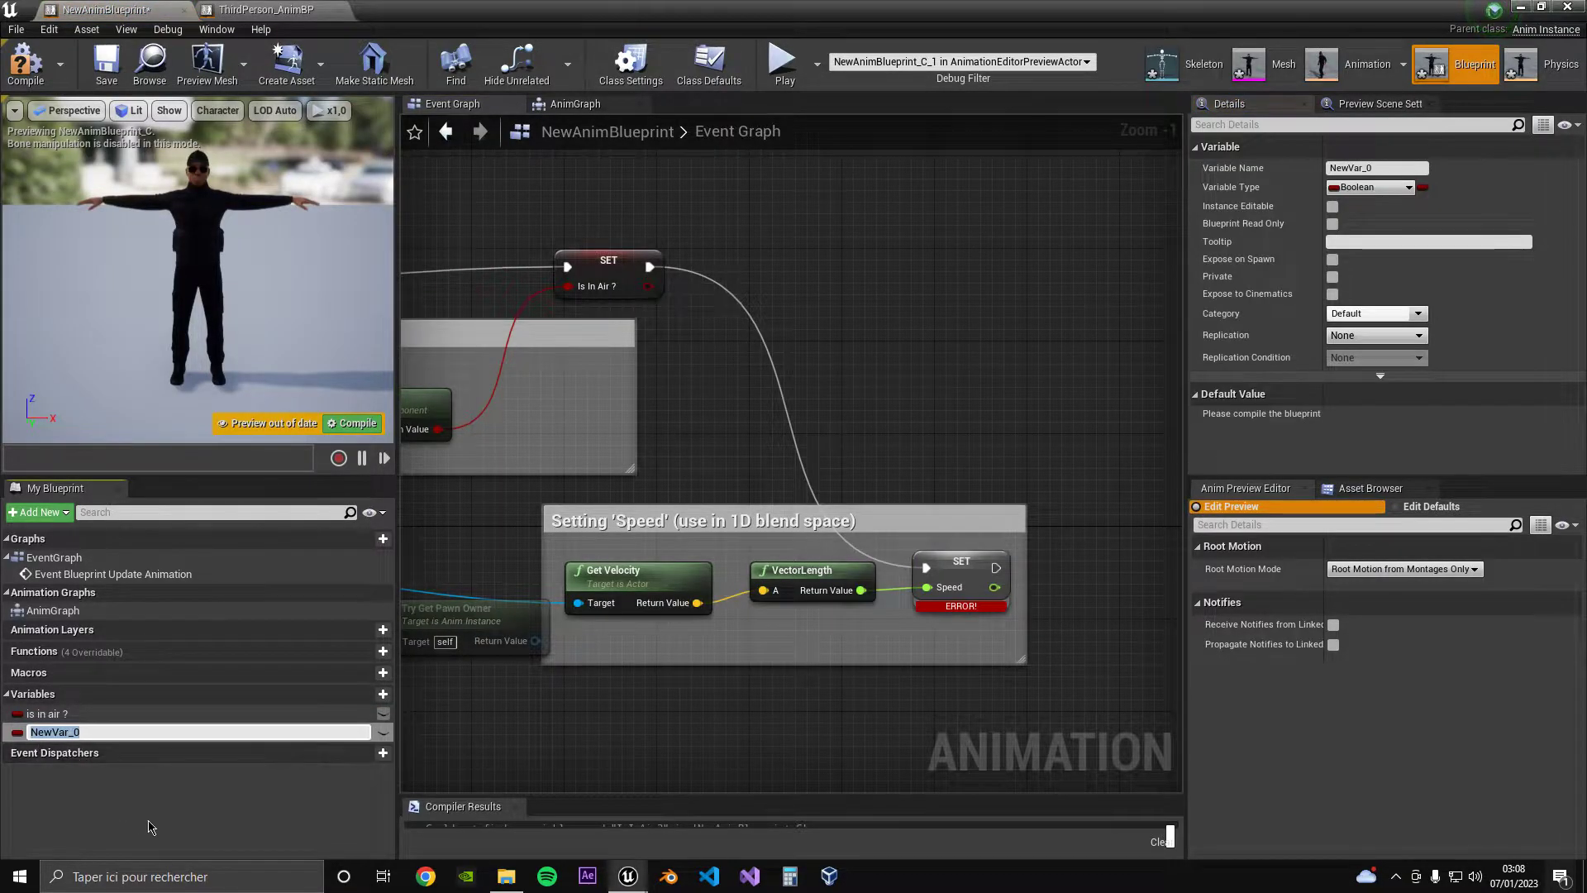
click(17, 732)
click(62, 476)
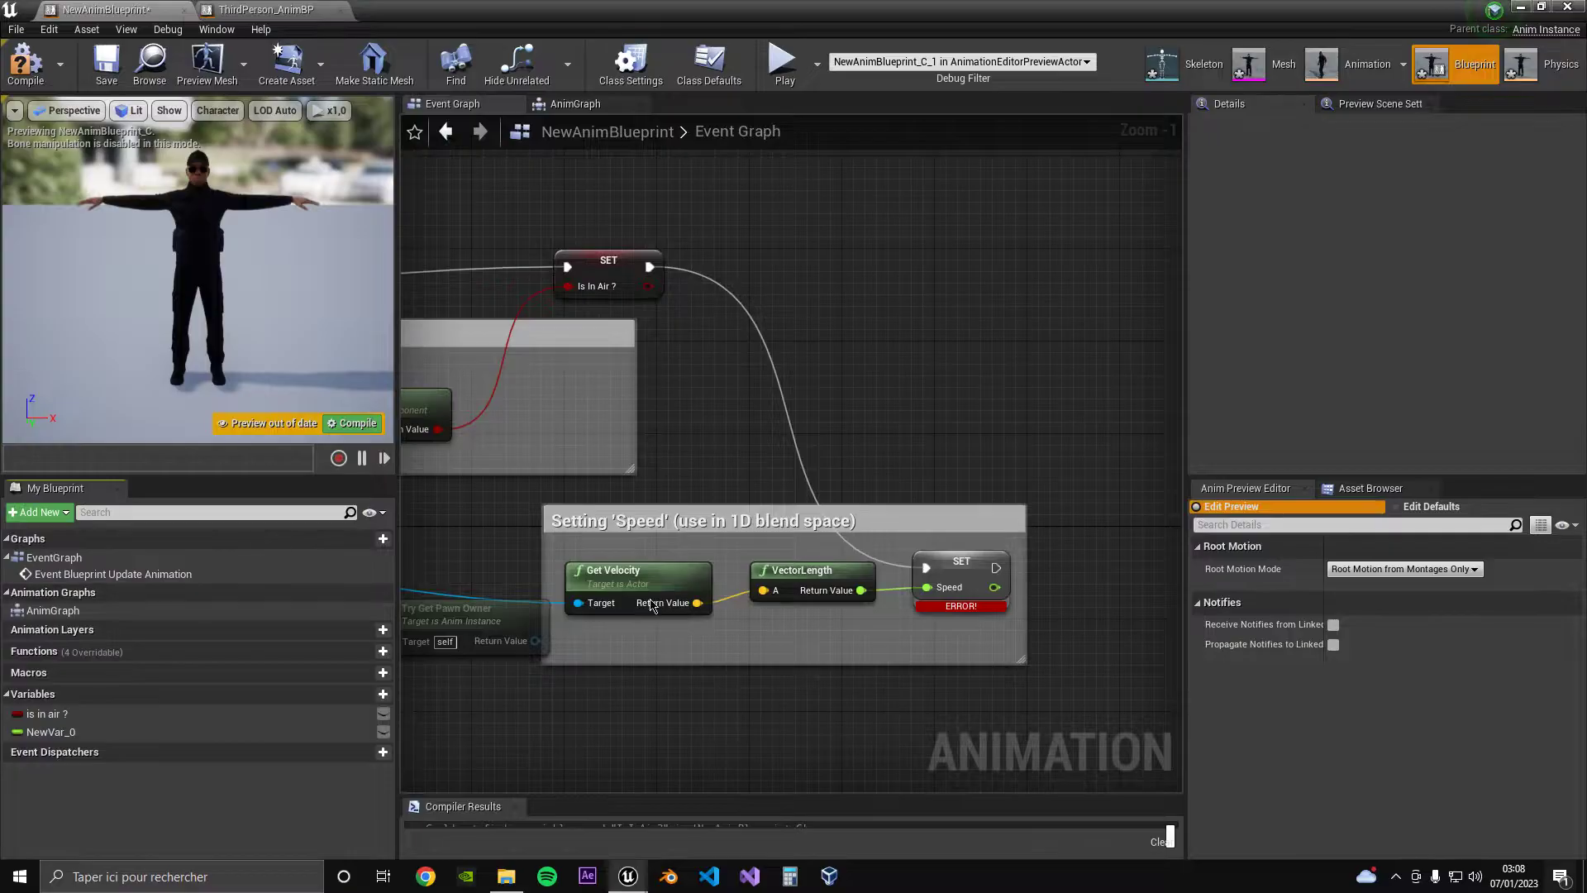
click(55, 732)
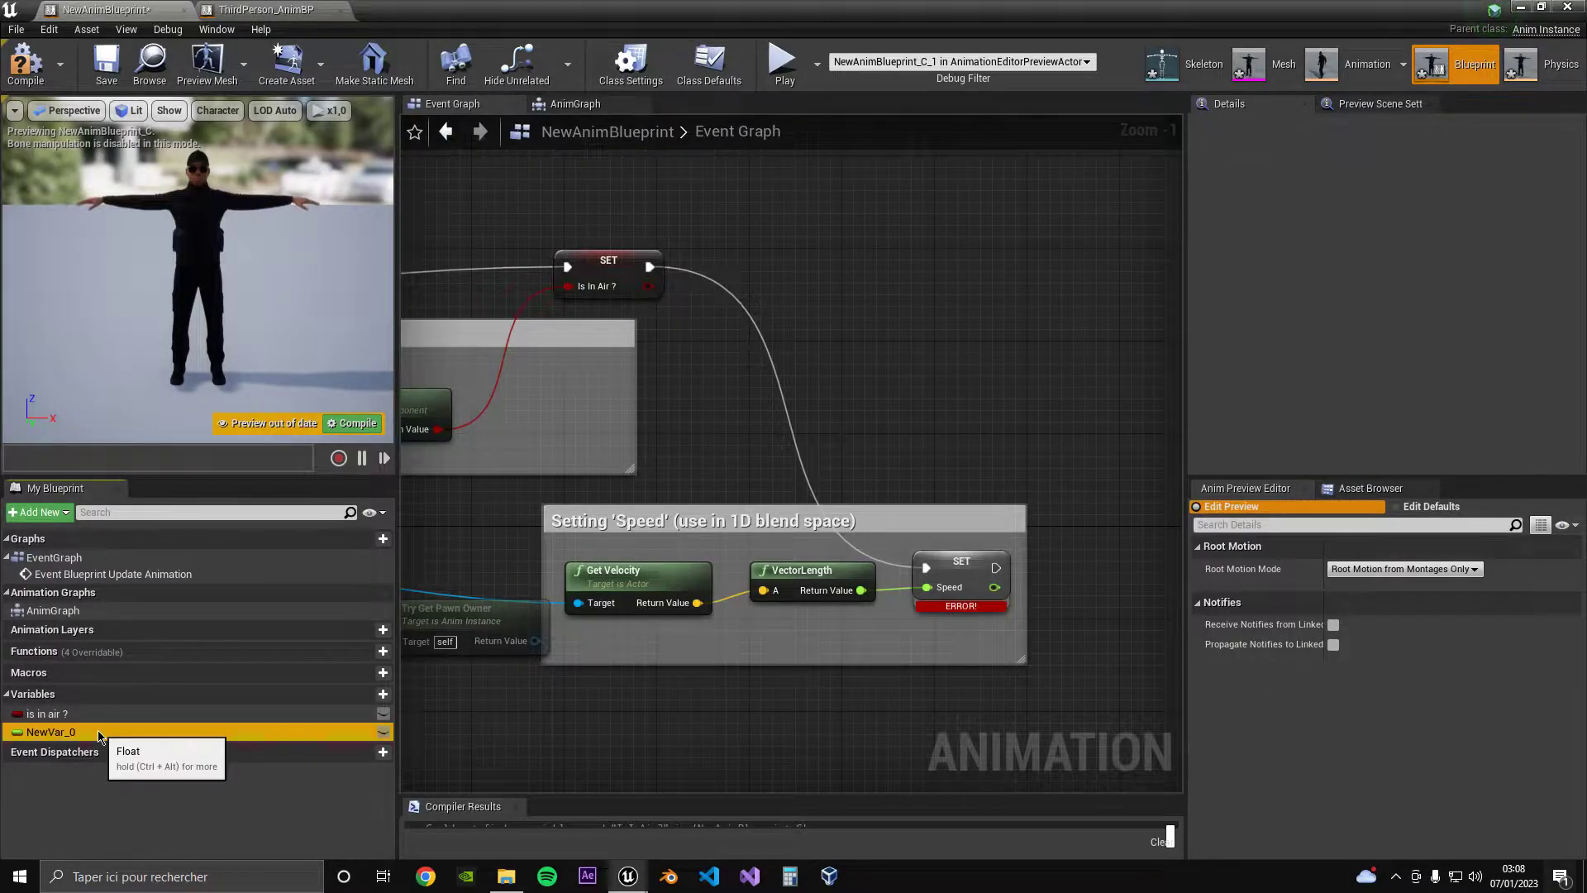
click(56, 732)
text(speed)
key(Return)
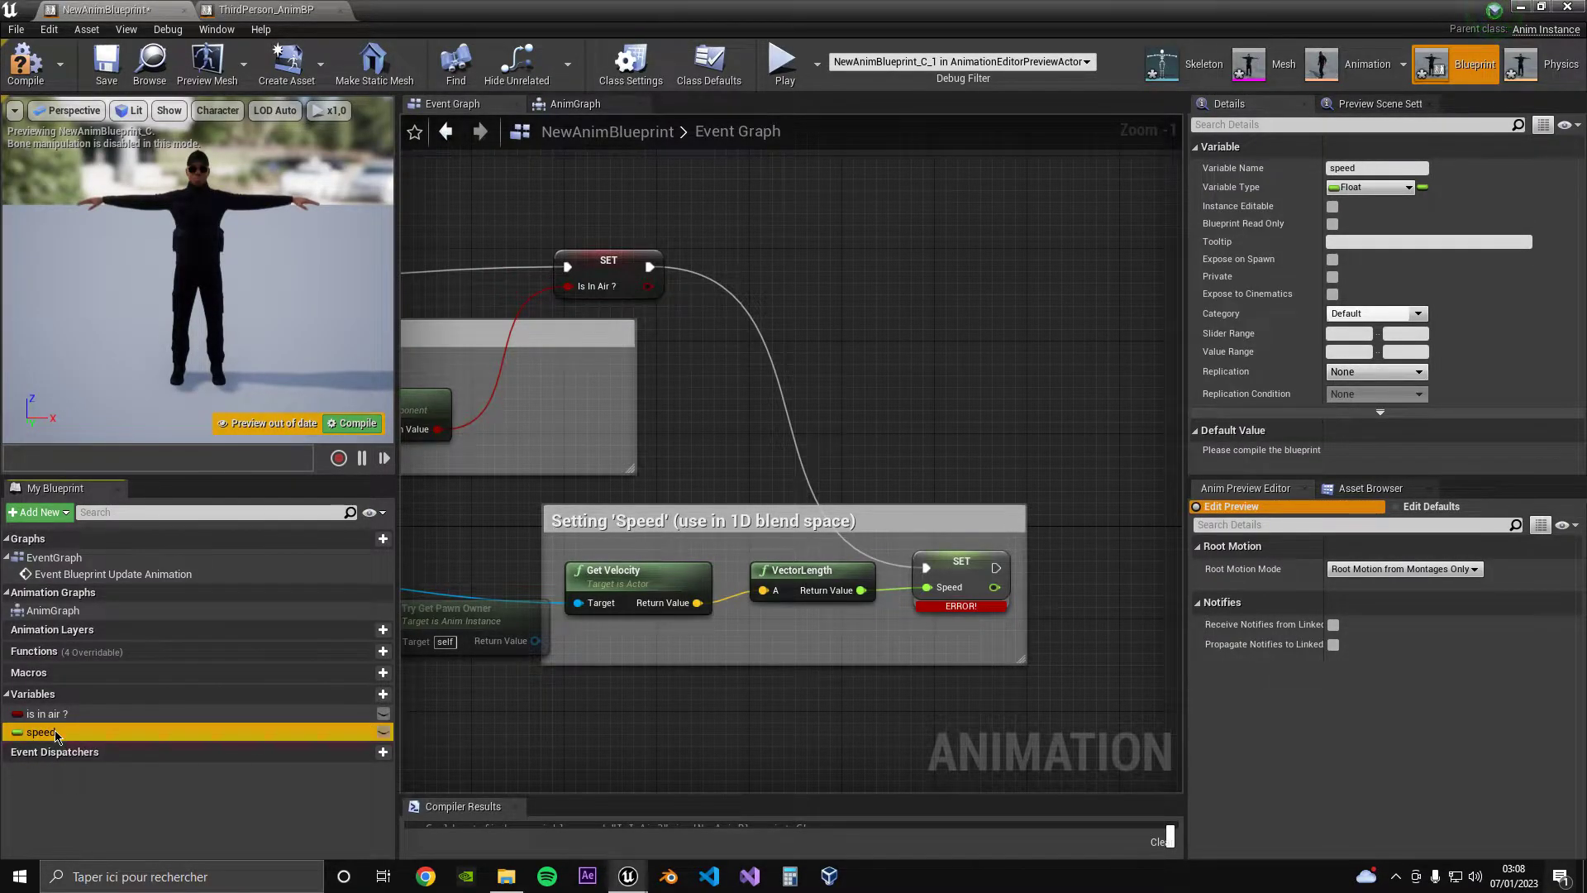
Replace the erroring Speed Set node with a new one wired from the "is in air ?" Set node and VectorLength, then compile
drag(997, 477, 882, 466)
click(1065, 445)
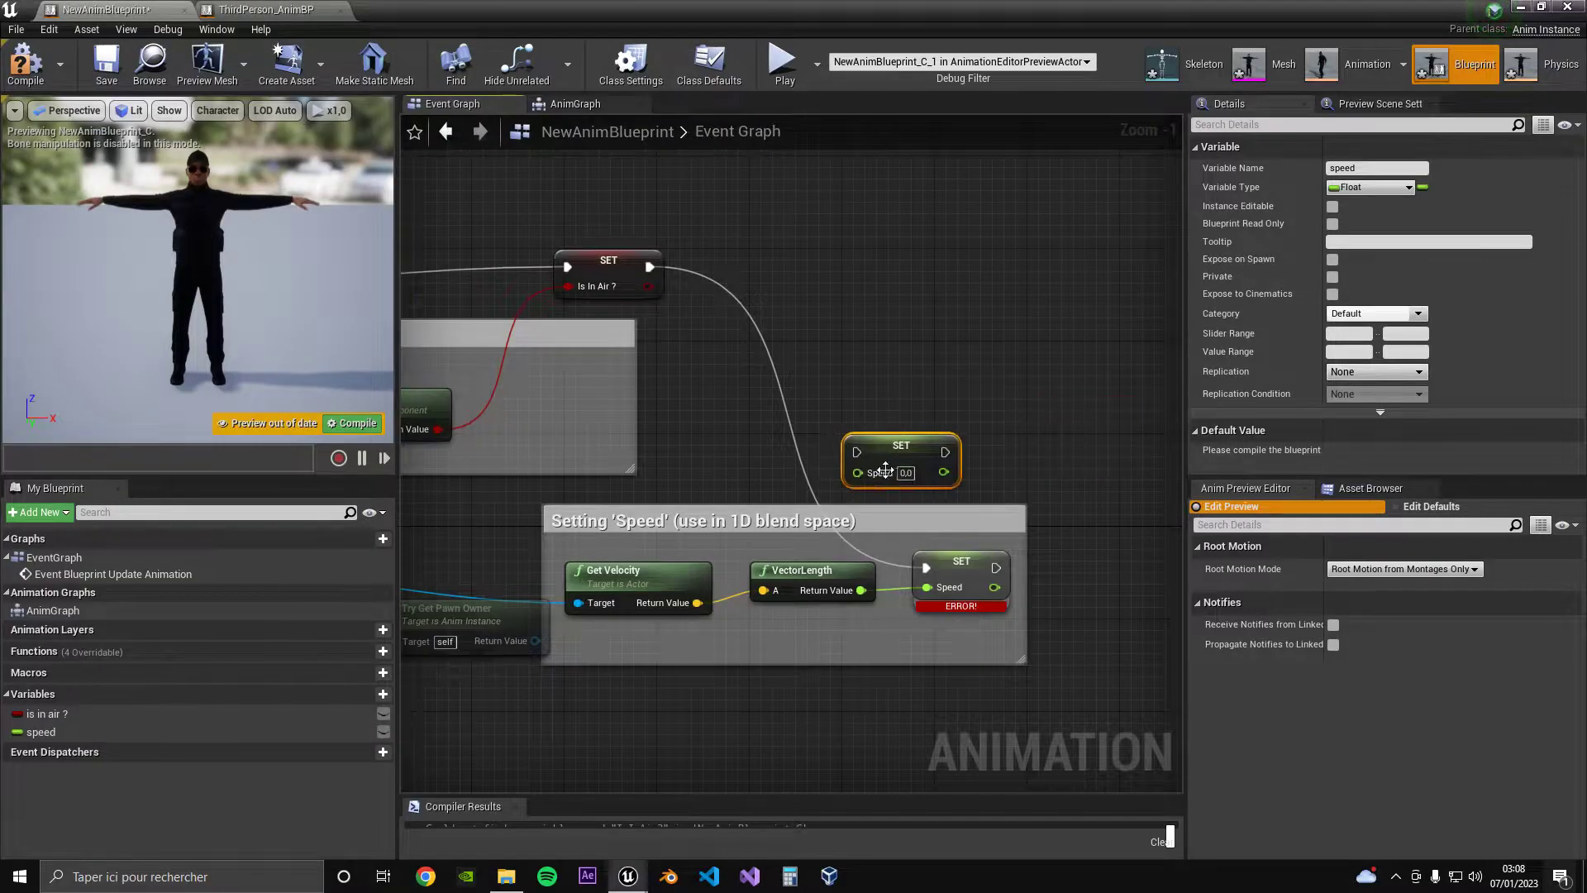
drag(691, 277, 857, 464)
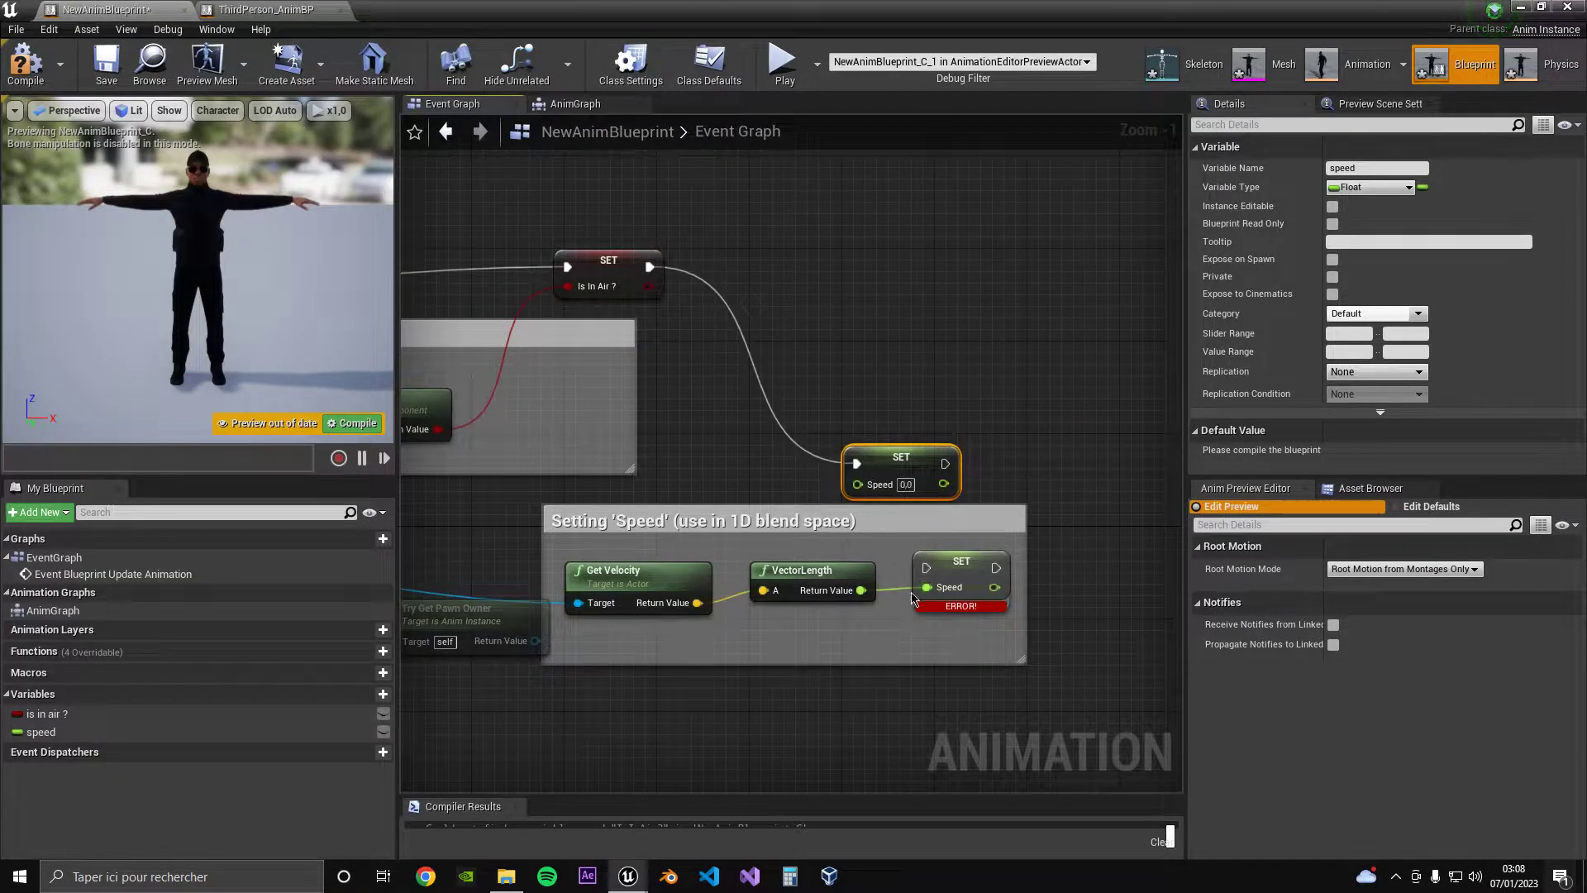
drag(862, 592, 954, 568)
key(Delete)
drag(614, 267, 575, 368)
click(38, 69)
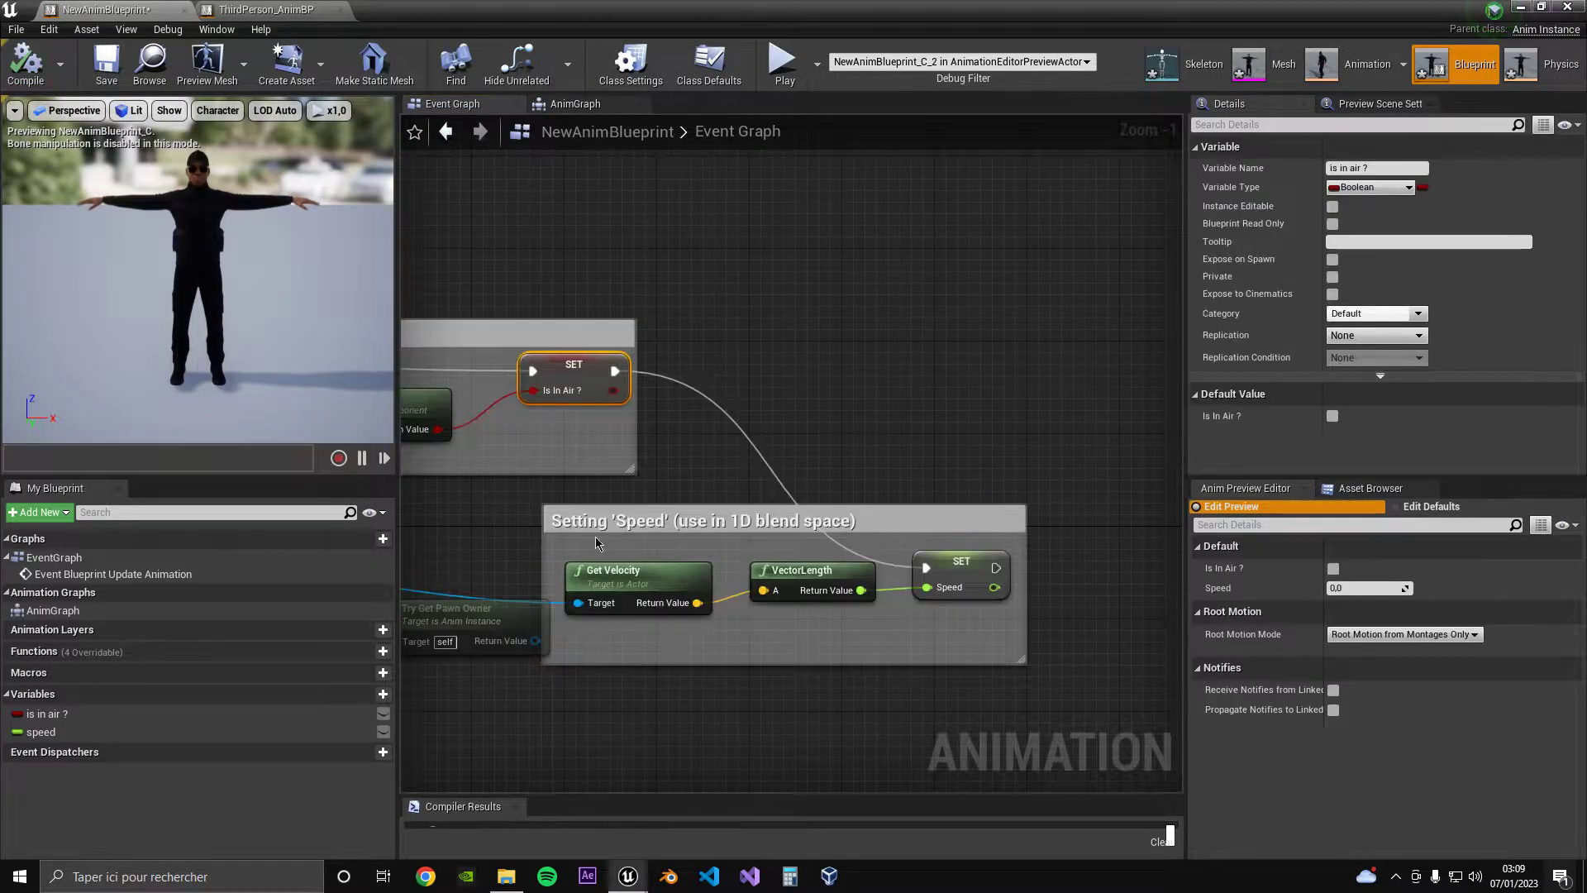
Enlarge the compiler results area and copy the Default state machine from ThirdPerson_AnimBP's AnimGraph into NewAnimBlueprint's AnimGraph
drag(636, 794, 637, 600)
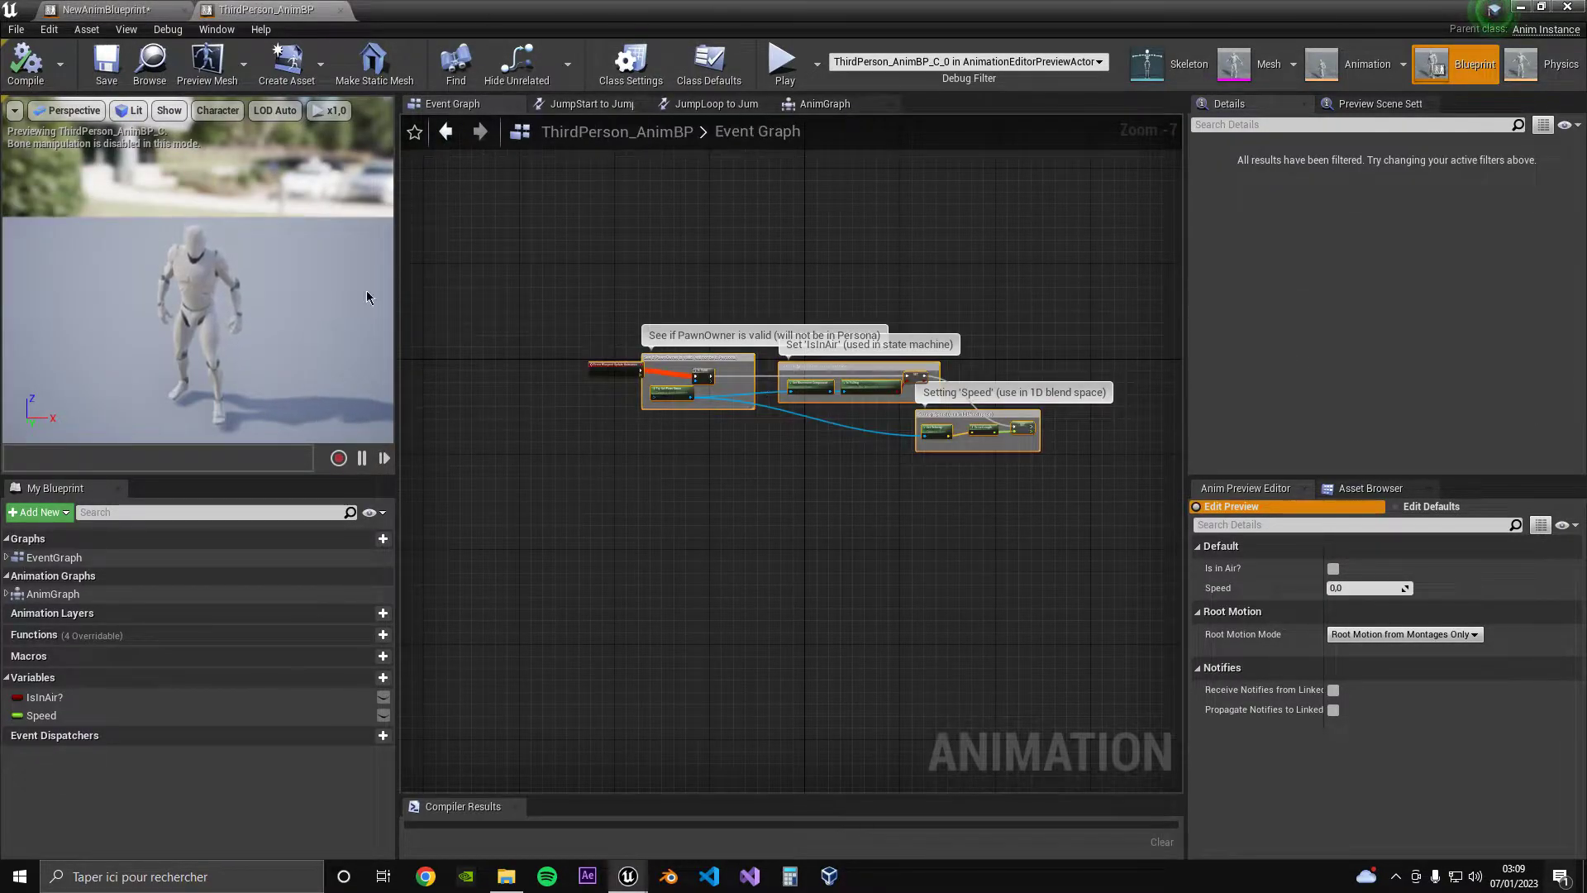
double_click(74, 595)
click(674, 475)
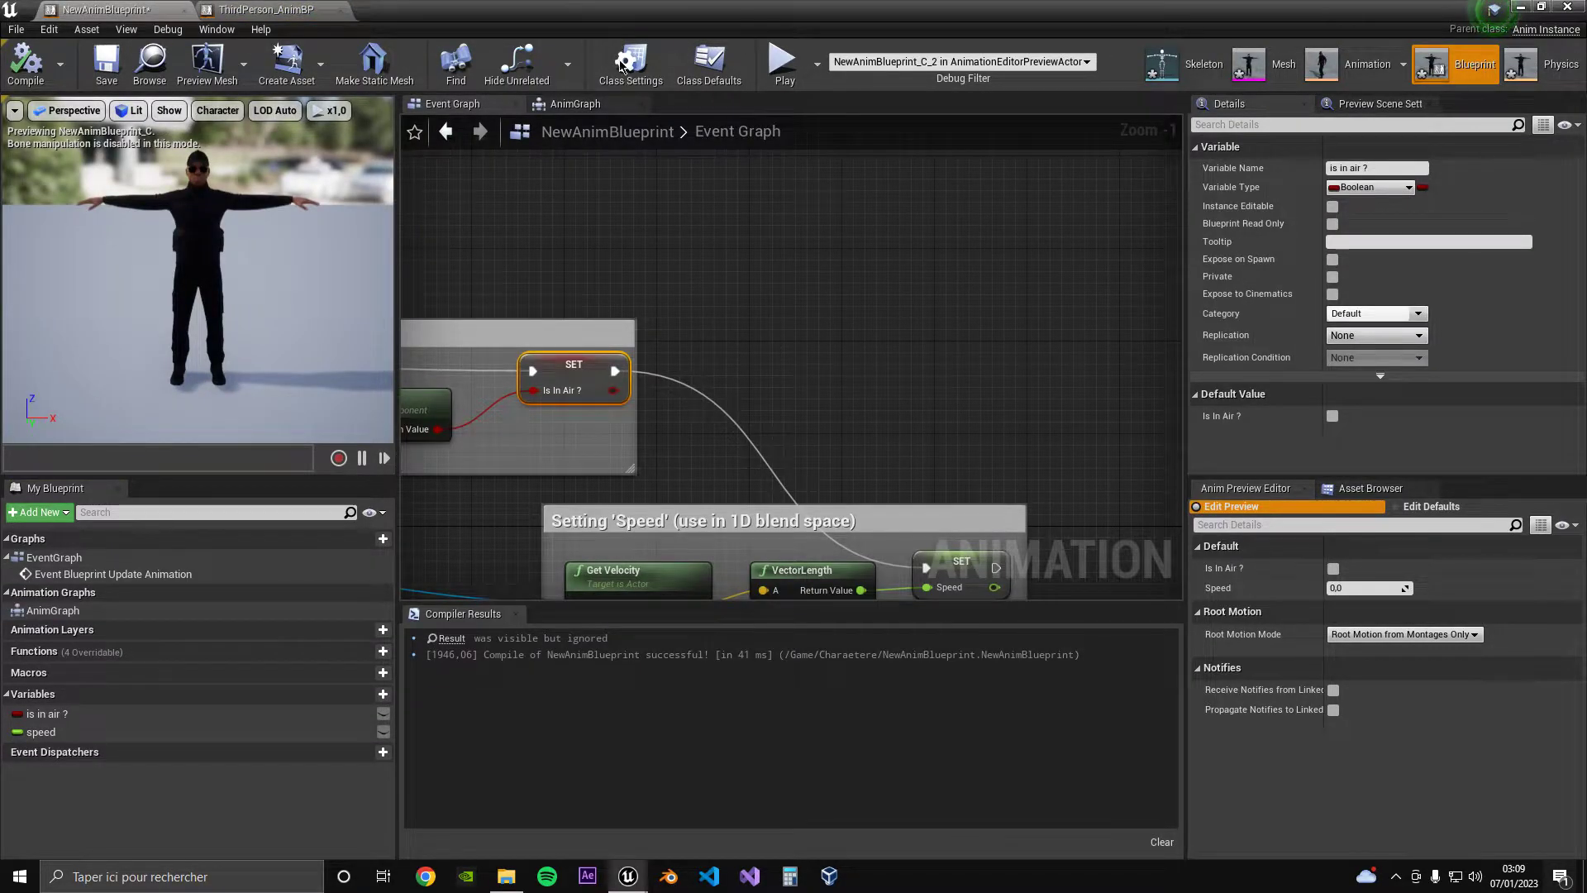
click(573, 103)
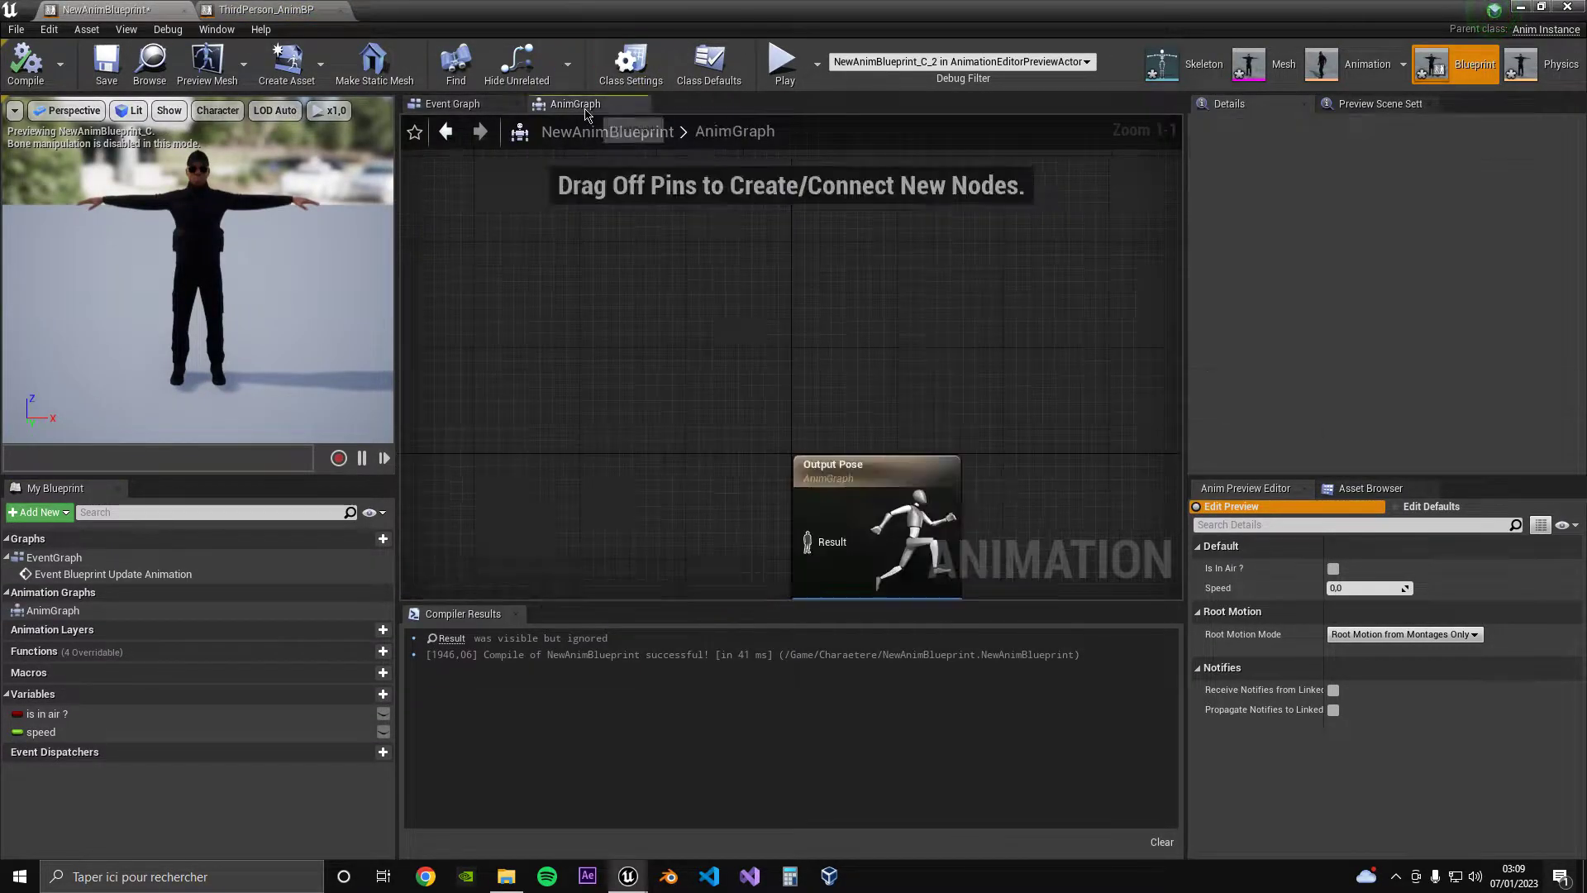
key(ctrl+v)
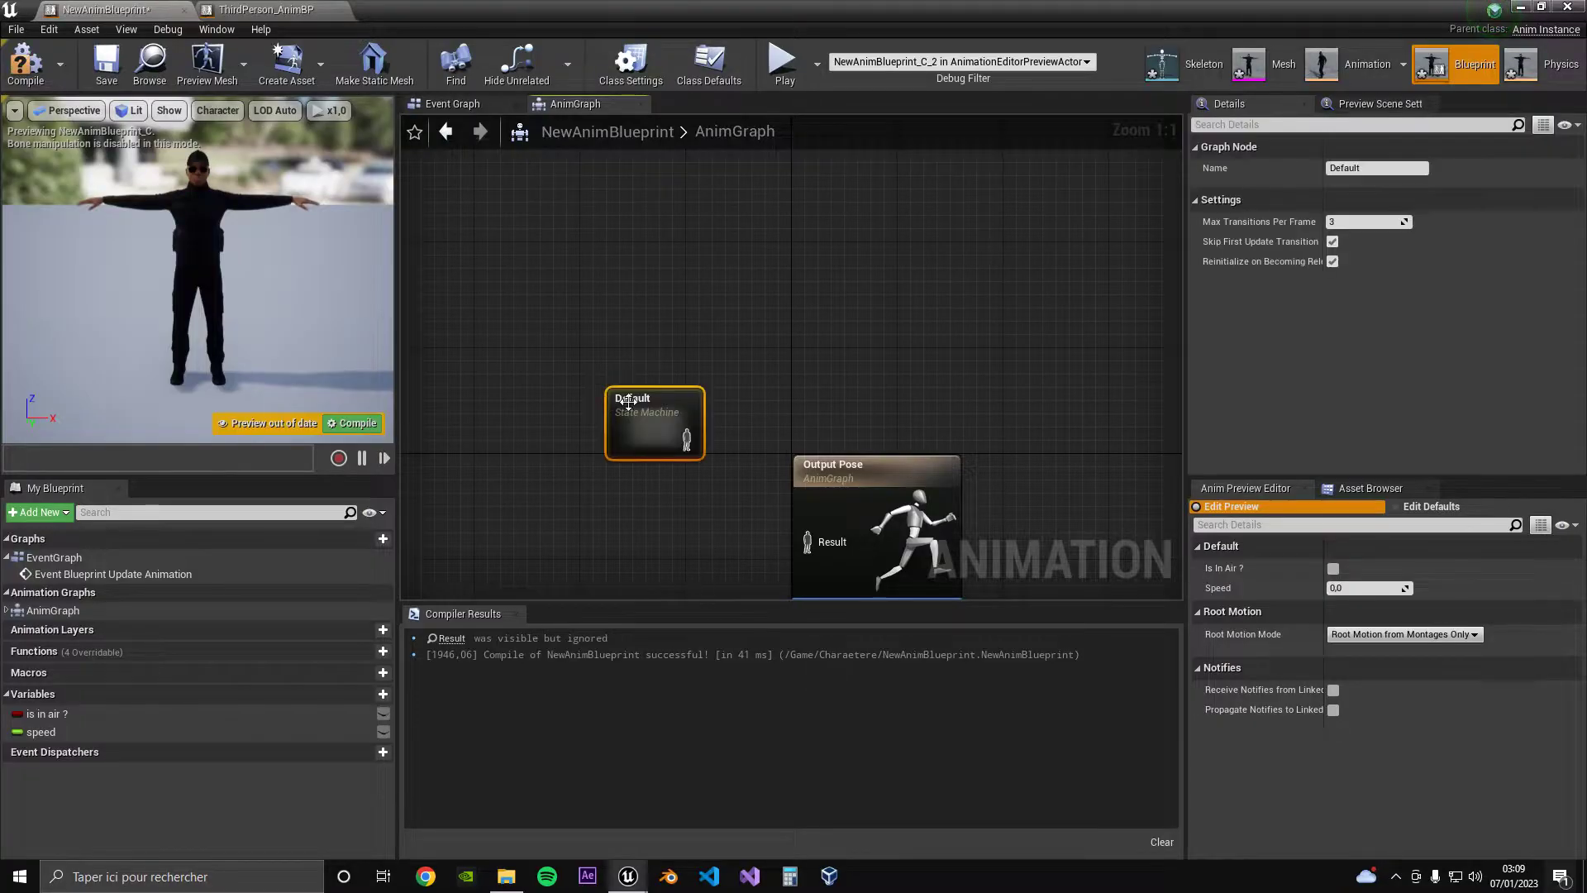
Connect the pasted Default state machine to the Output Pose result and compile the blueprint
drag(680, 447, 531, 516)
drag(774, 545, 808, 541)
click(123, 164)
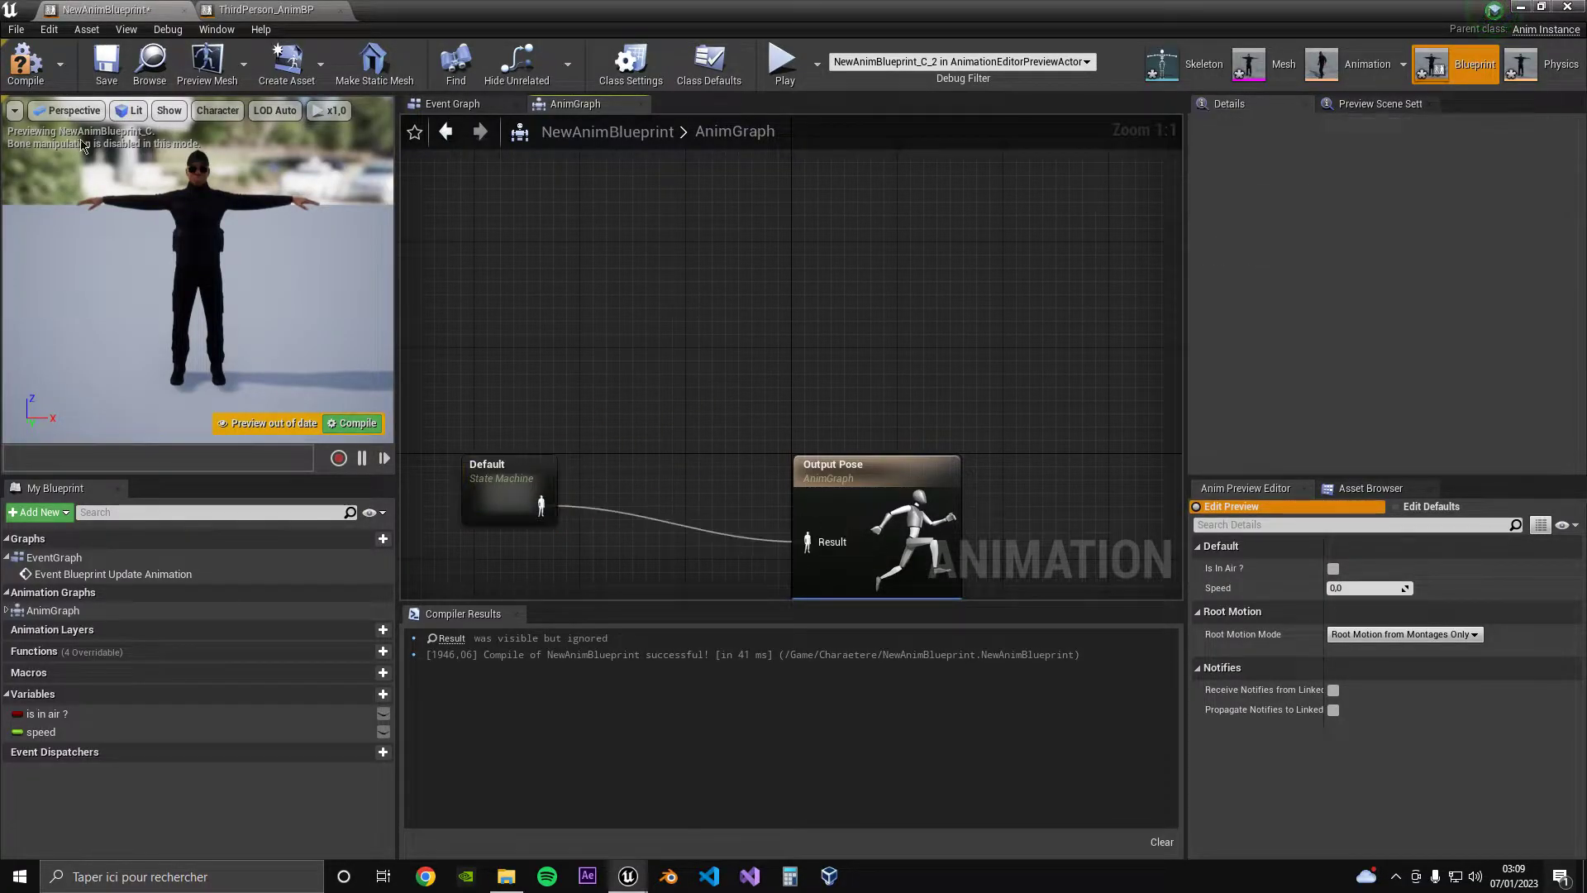
click(35, 69)
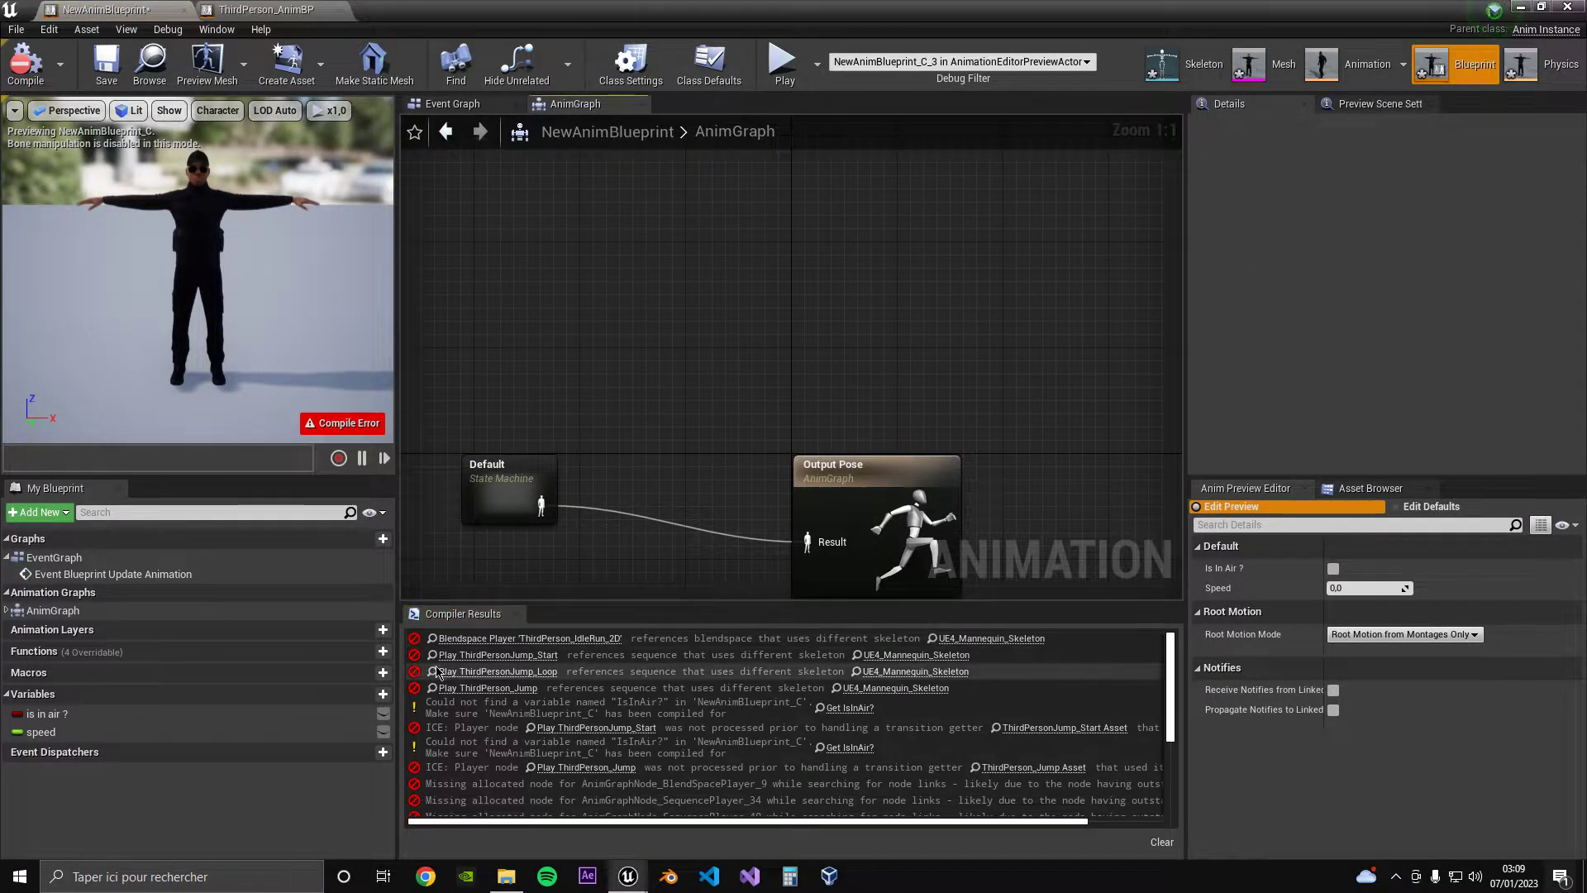
Open the erroring blendspace player in the Idle/Run state and replace its ThirdPerson_IdleRun_2D blend space with the character's own
click(507, 646)
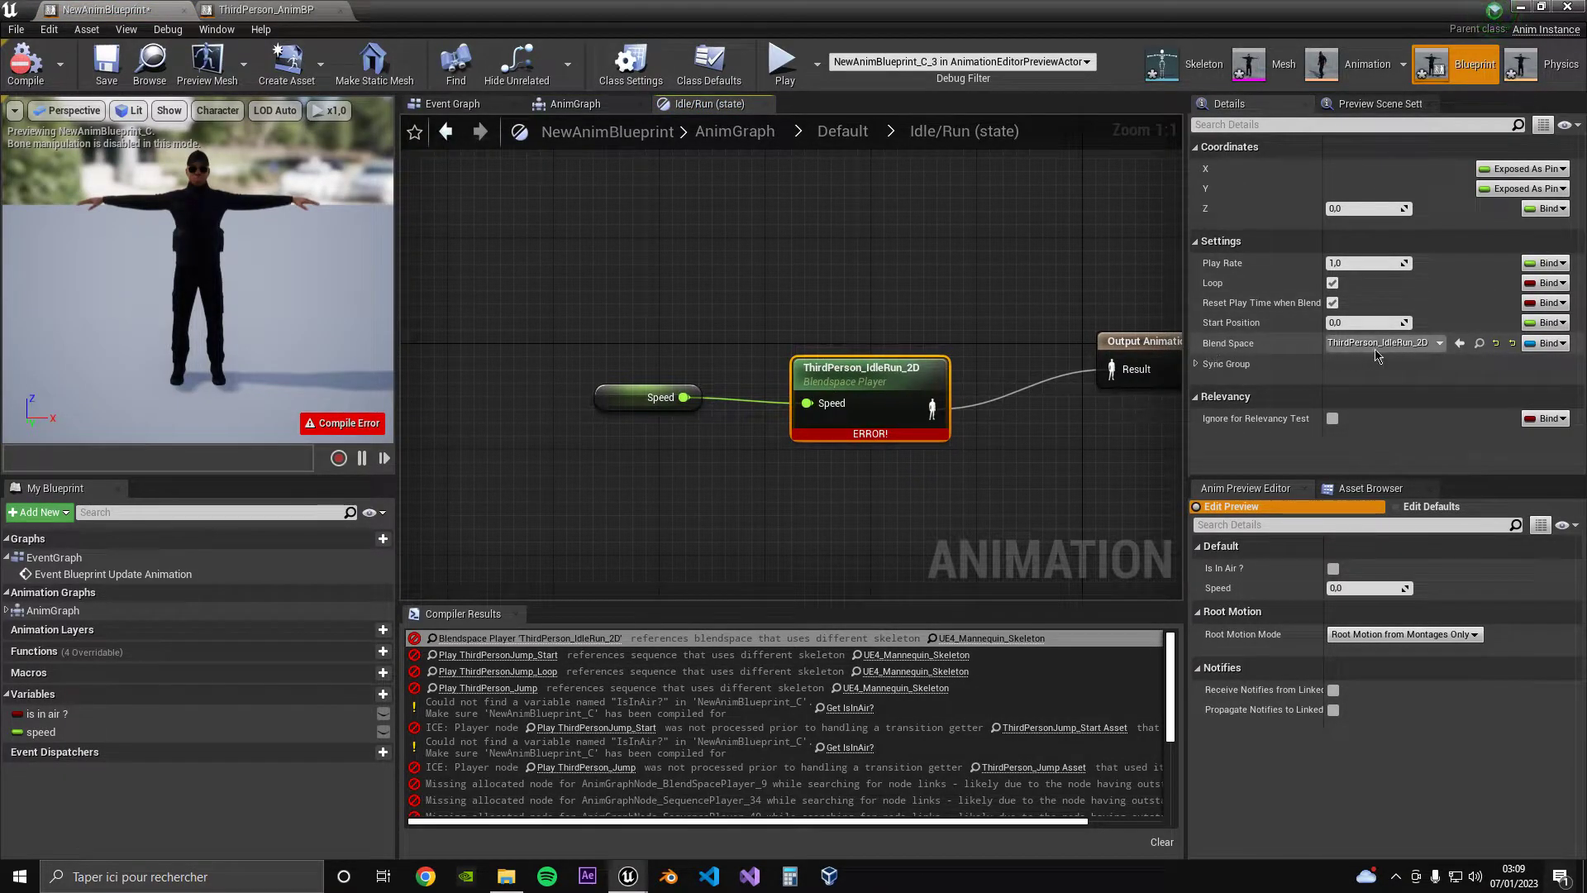
click(1382, 343)
click(1372, 583)
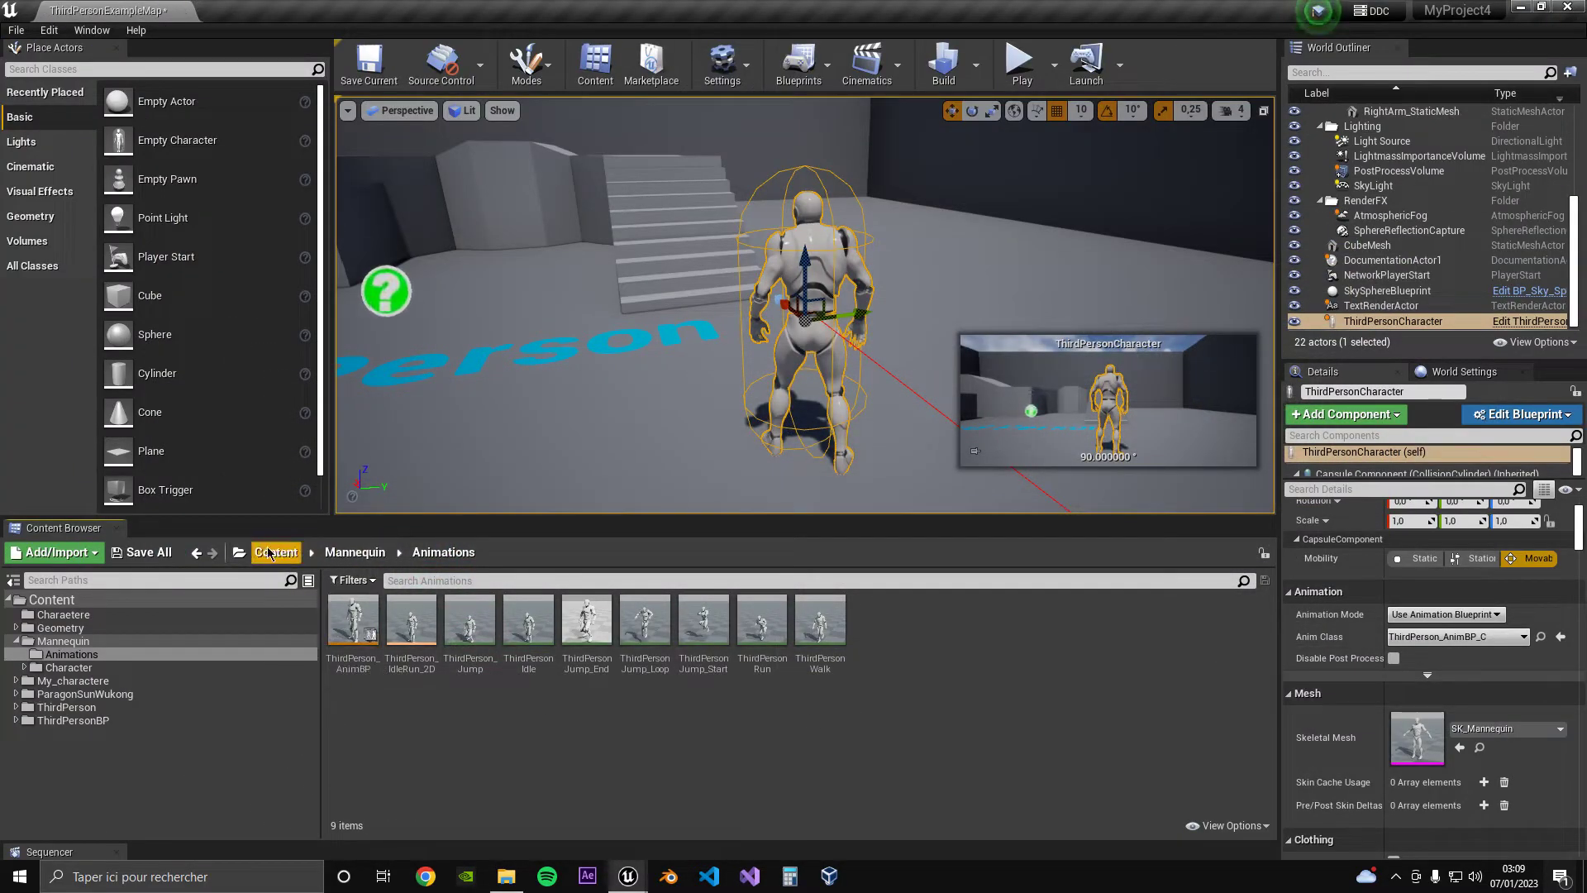
Duplicate the Jump animation in the Charaetere folder and name the copy JumpStart
click(269, 554)
double_click(353, 620)
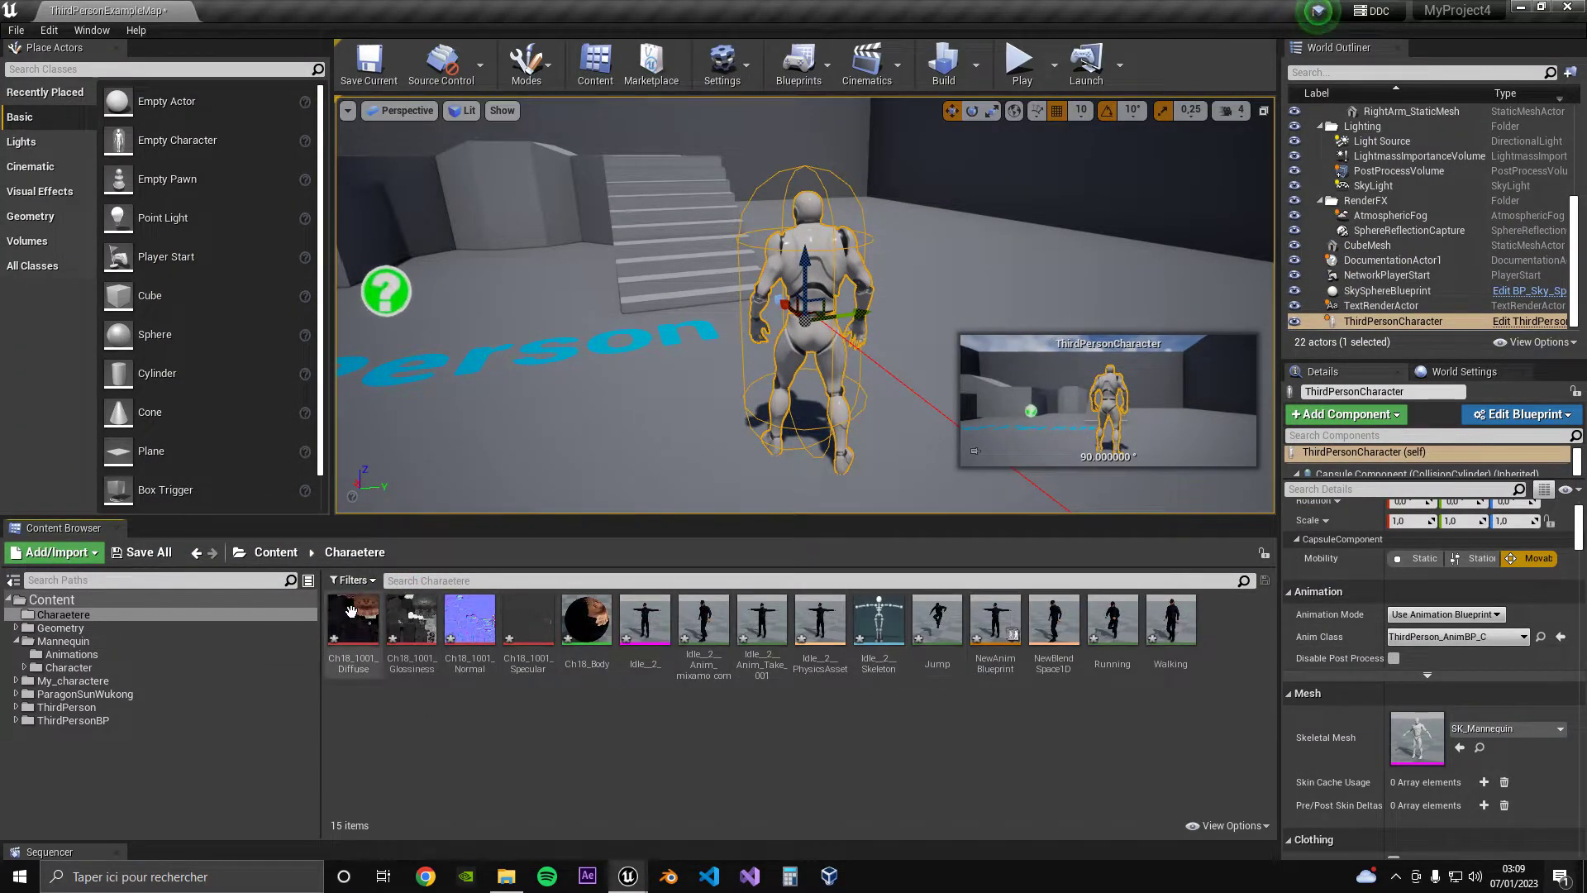
click(275, 553)
double_click(339, 630)
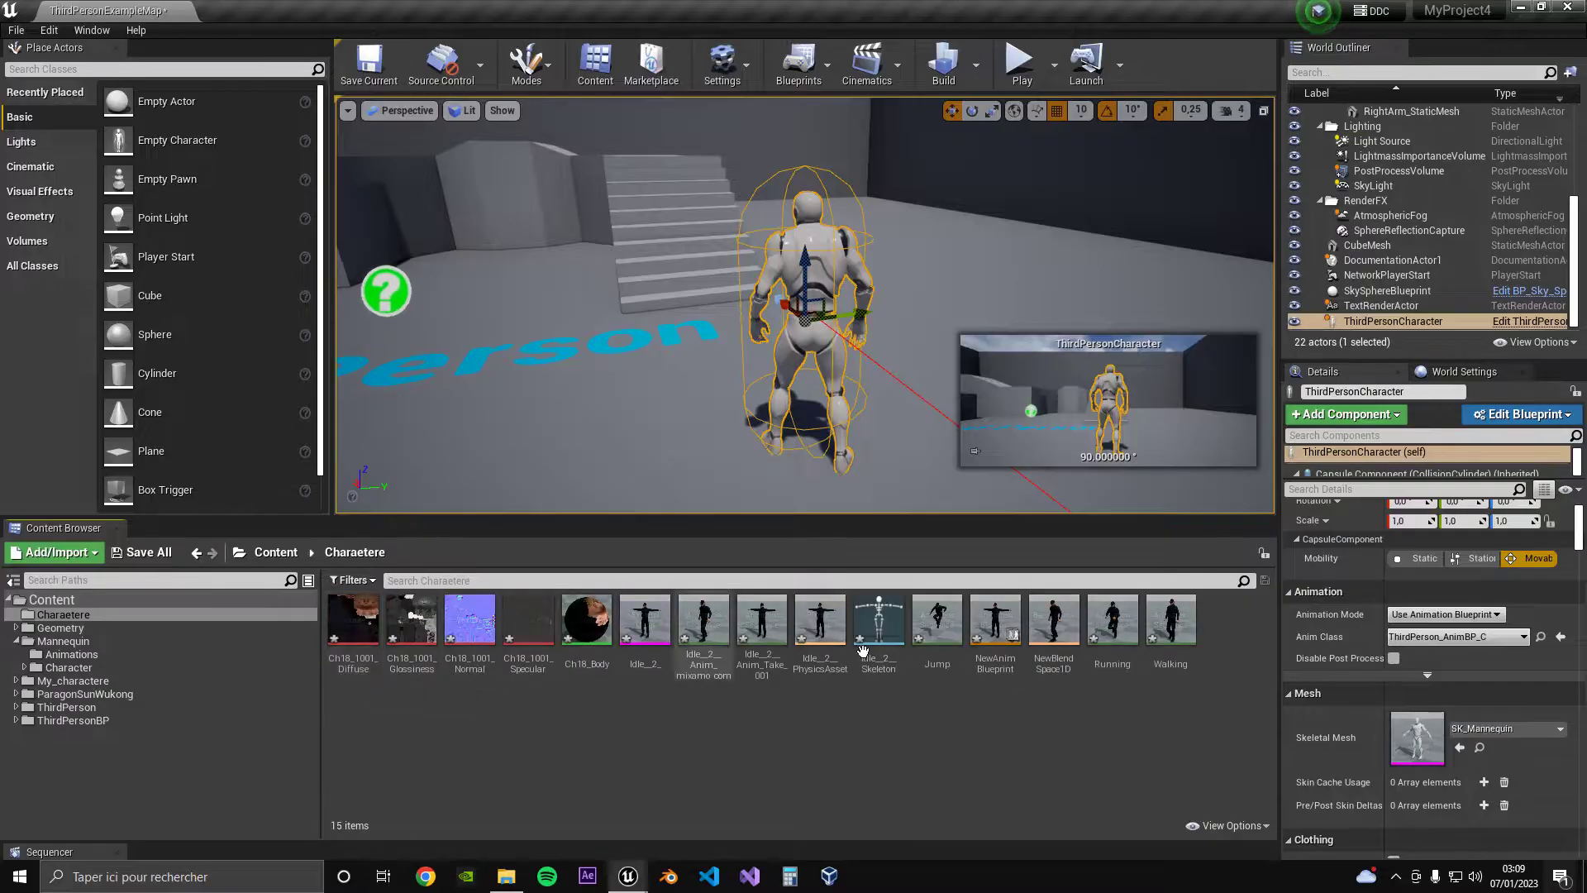
right_click(937, 628)
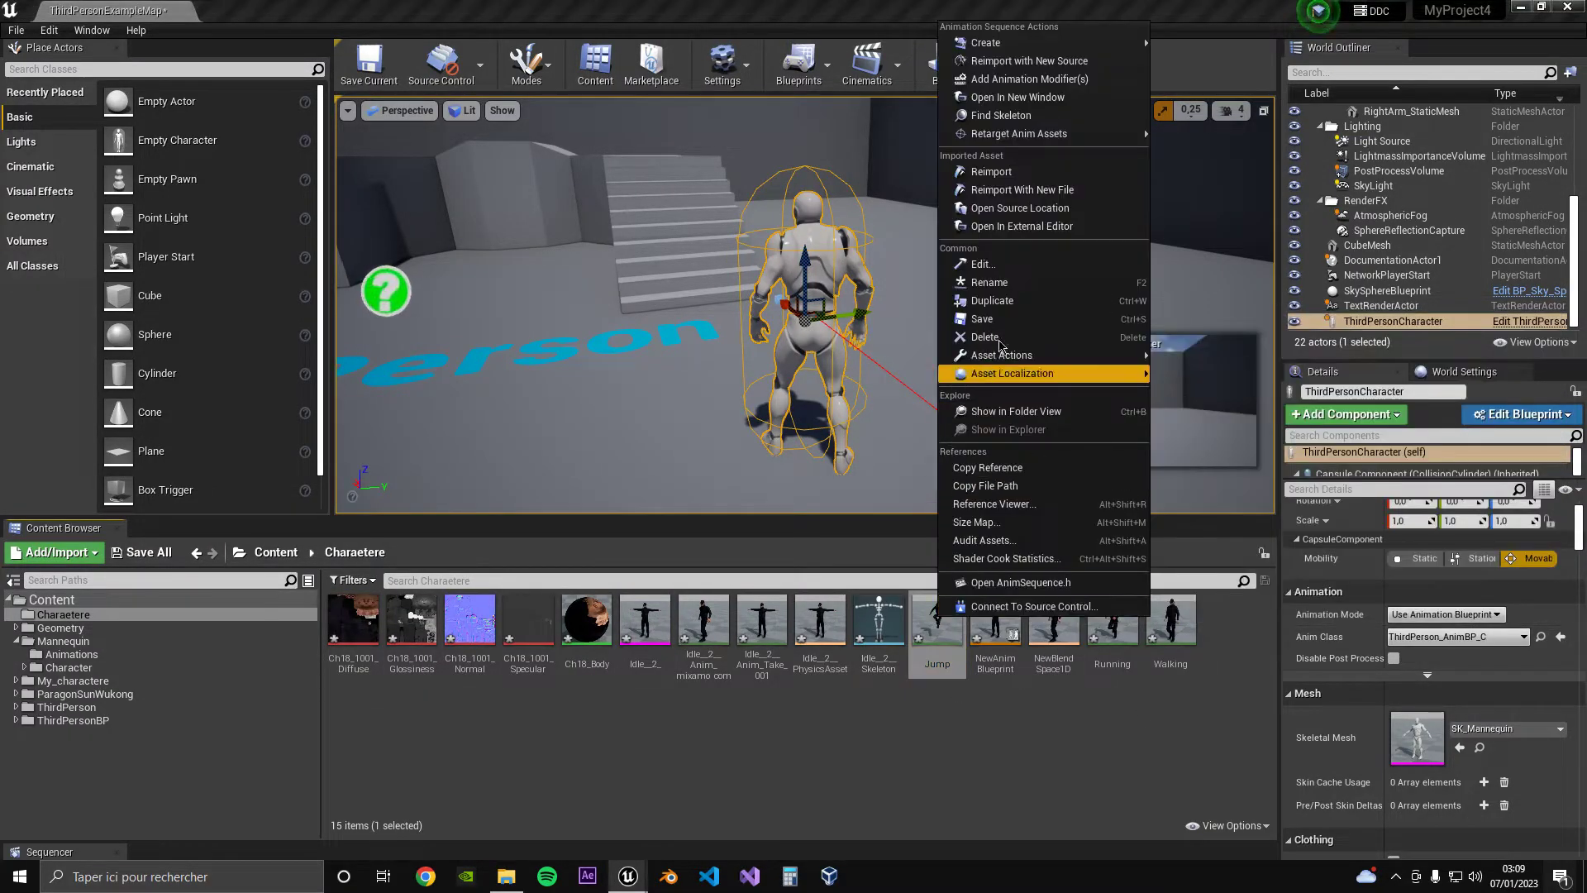
click(1013, 301)
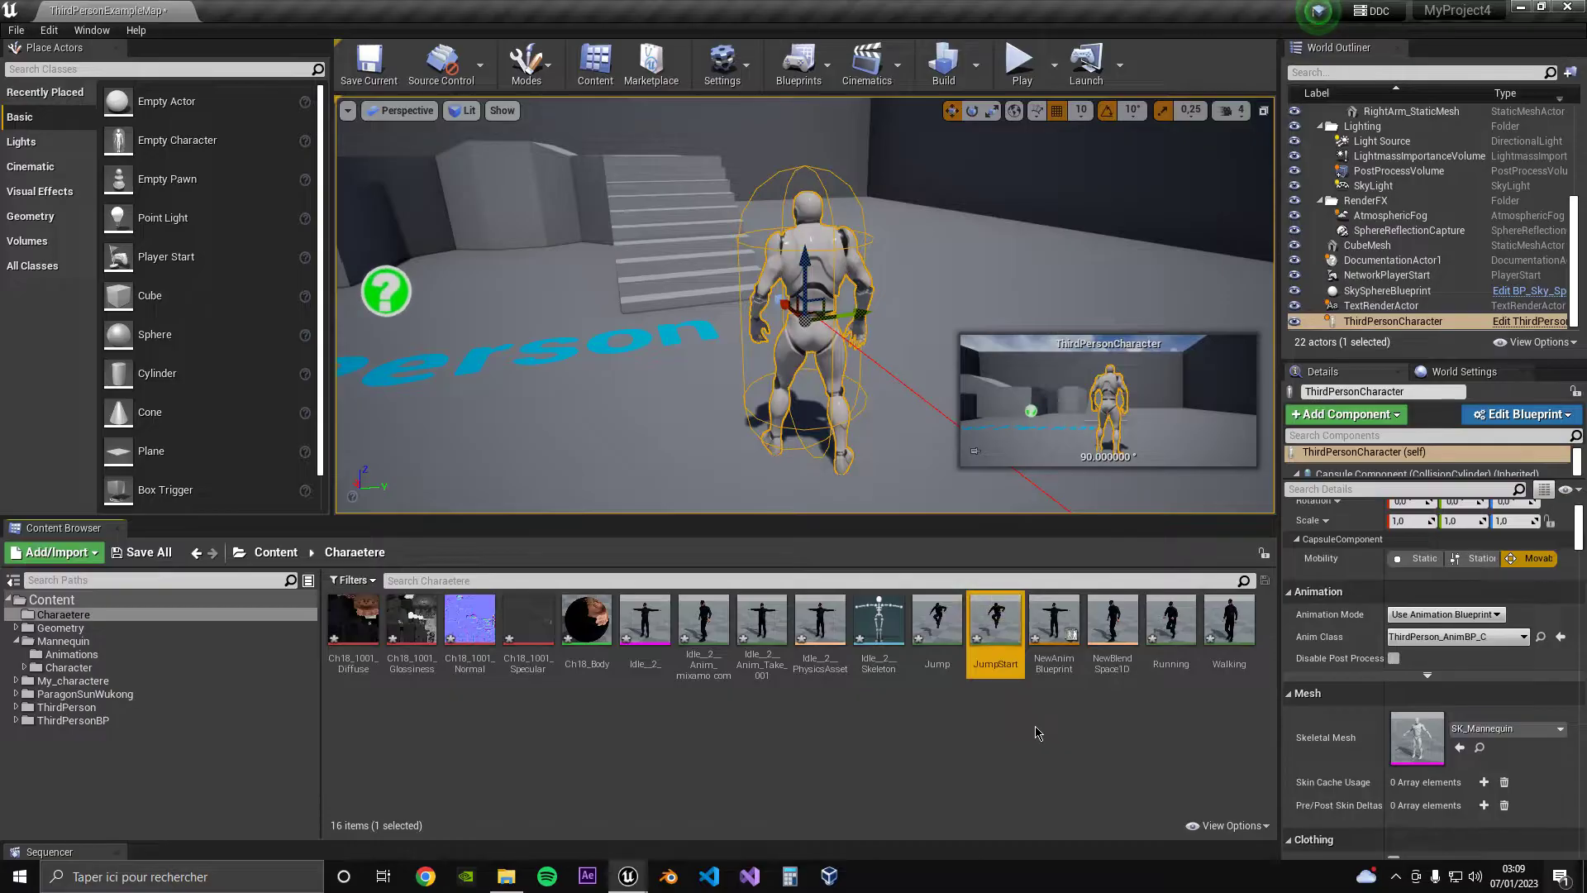
Duplicate the Jump animation in the Charaetere folder and name the copy JumpLoop
right_click(939, 624)
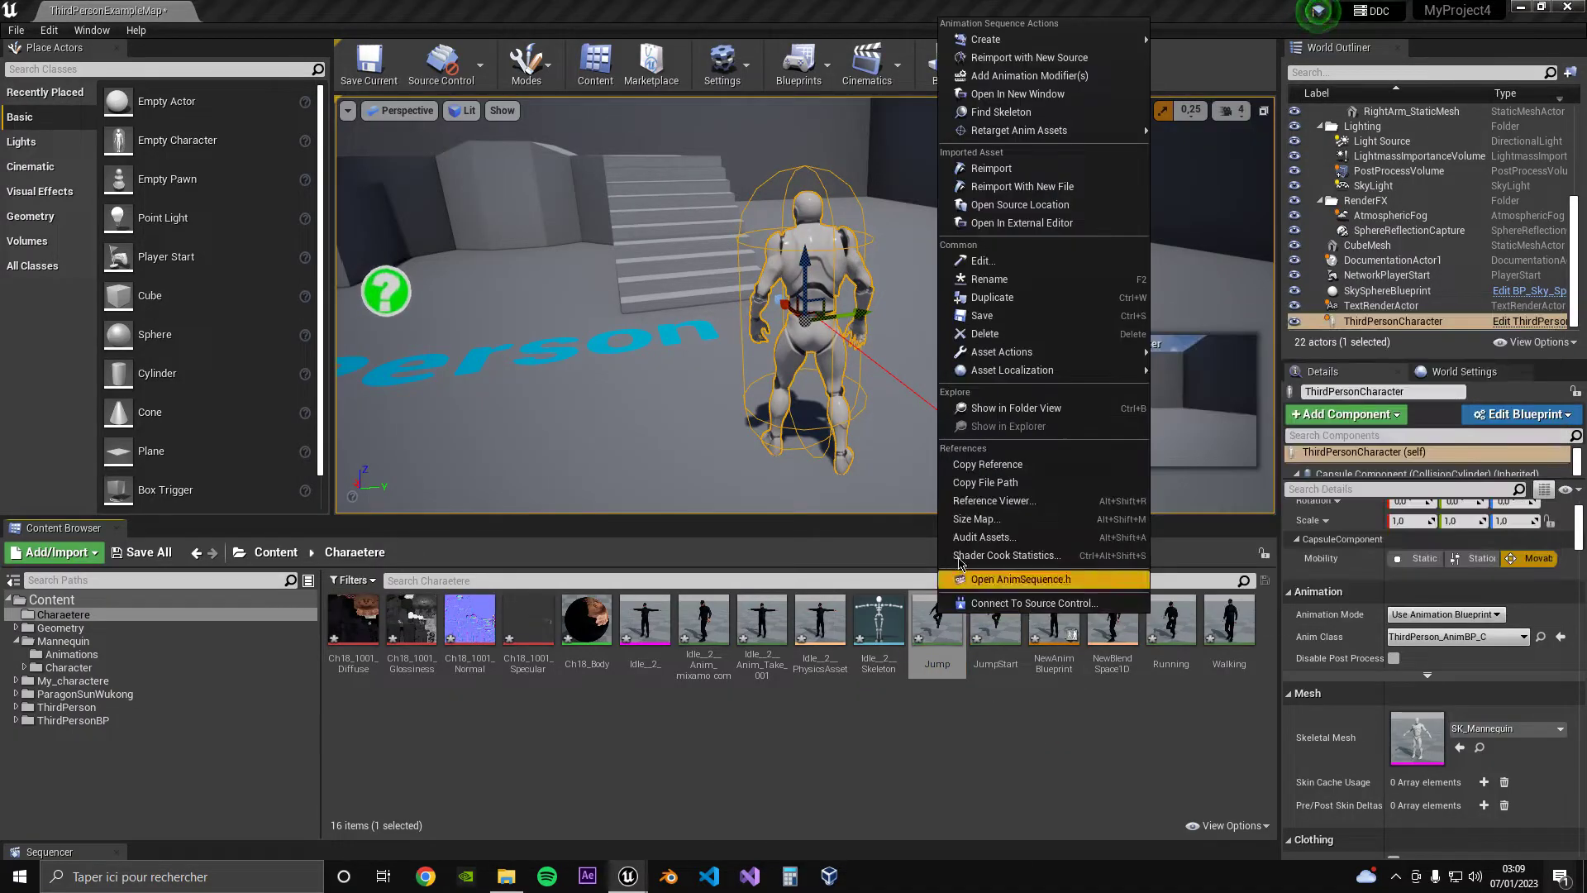
click(1018, 298)
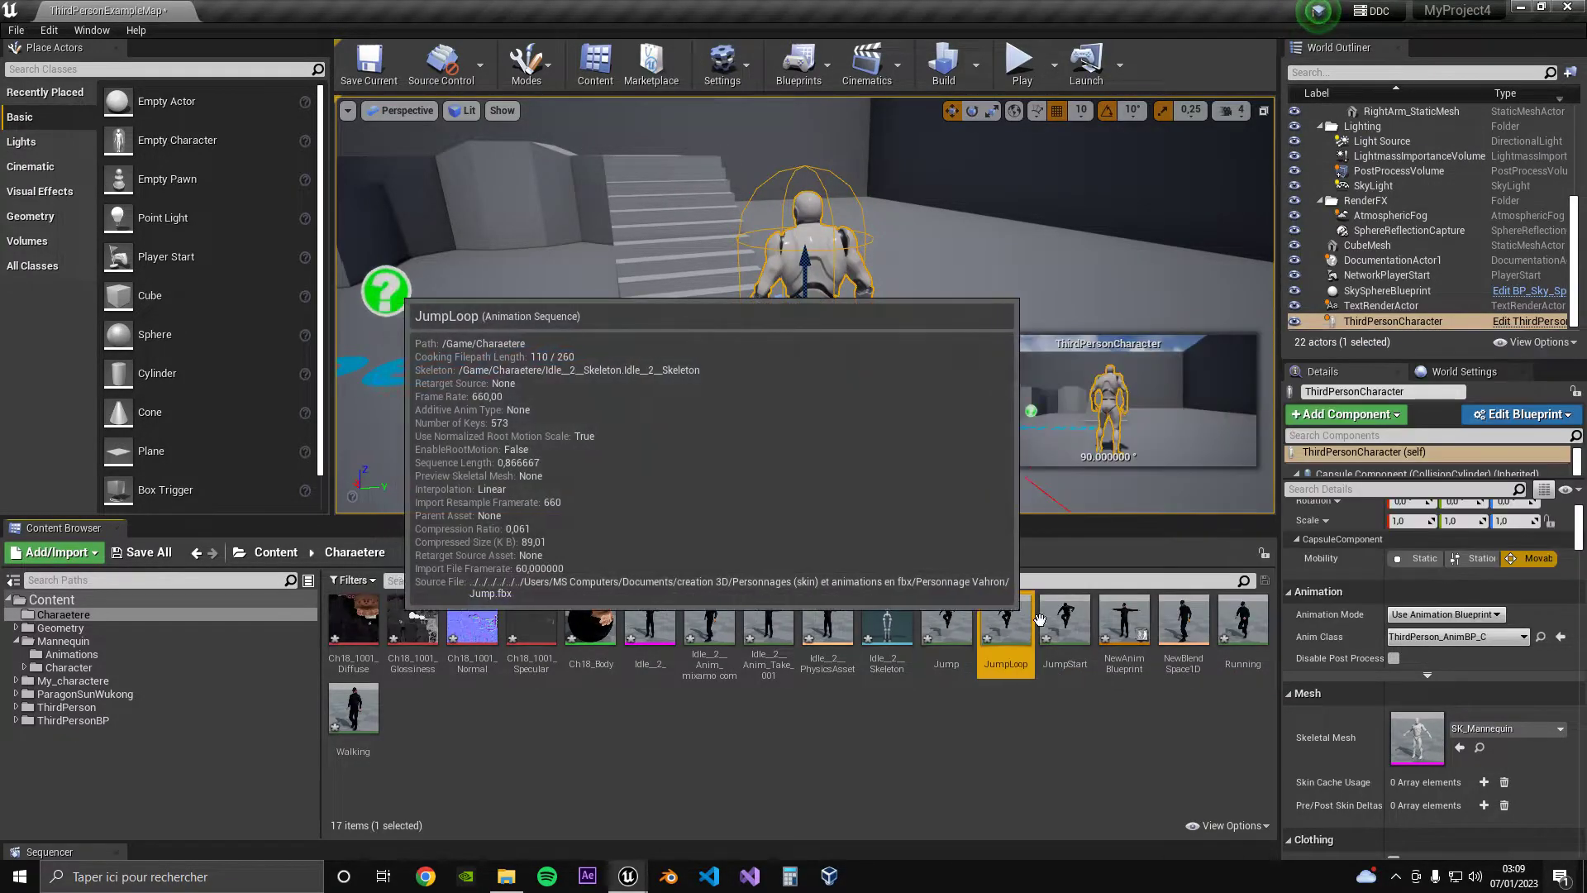
Trim the JumpStart animation at the mid-air pose by removing frames 223 to 573, and preview the playback
double_click(1067, 620)
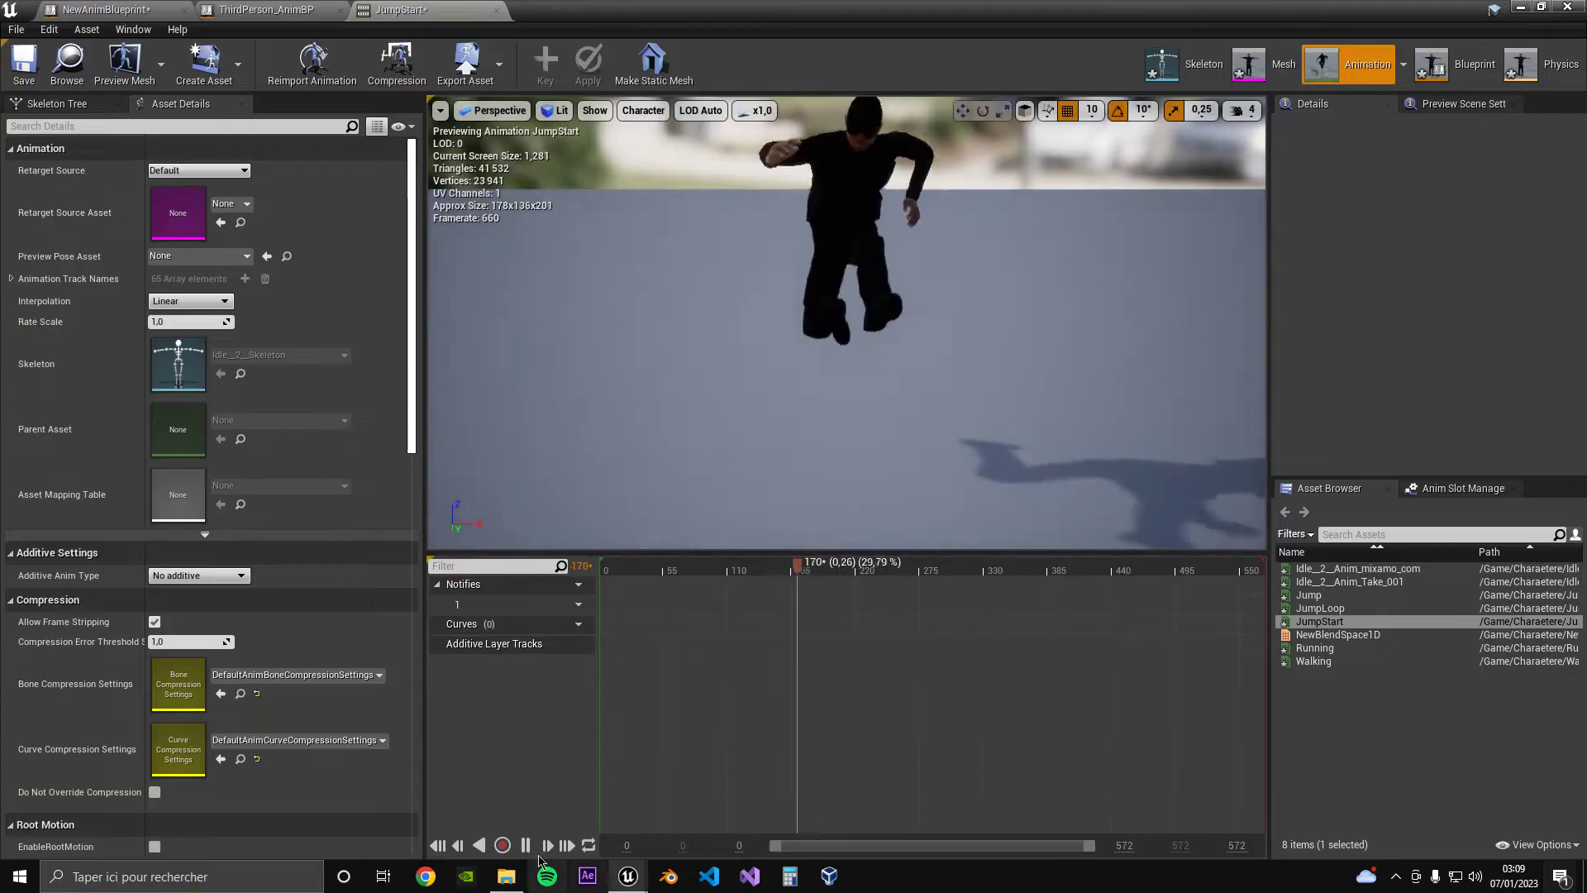
click(529, 842)
drag(1171, 570, 856, 618)
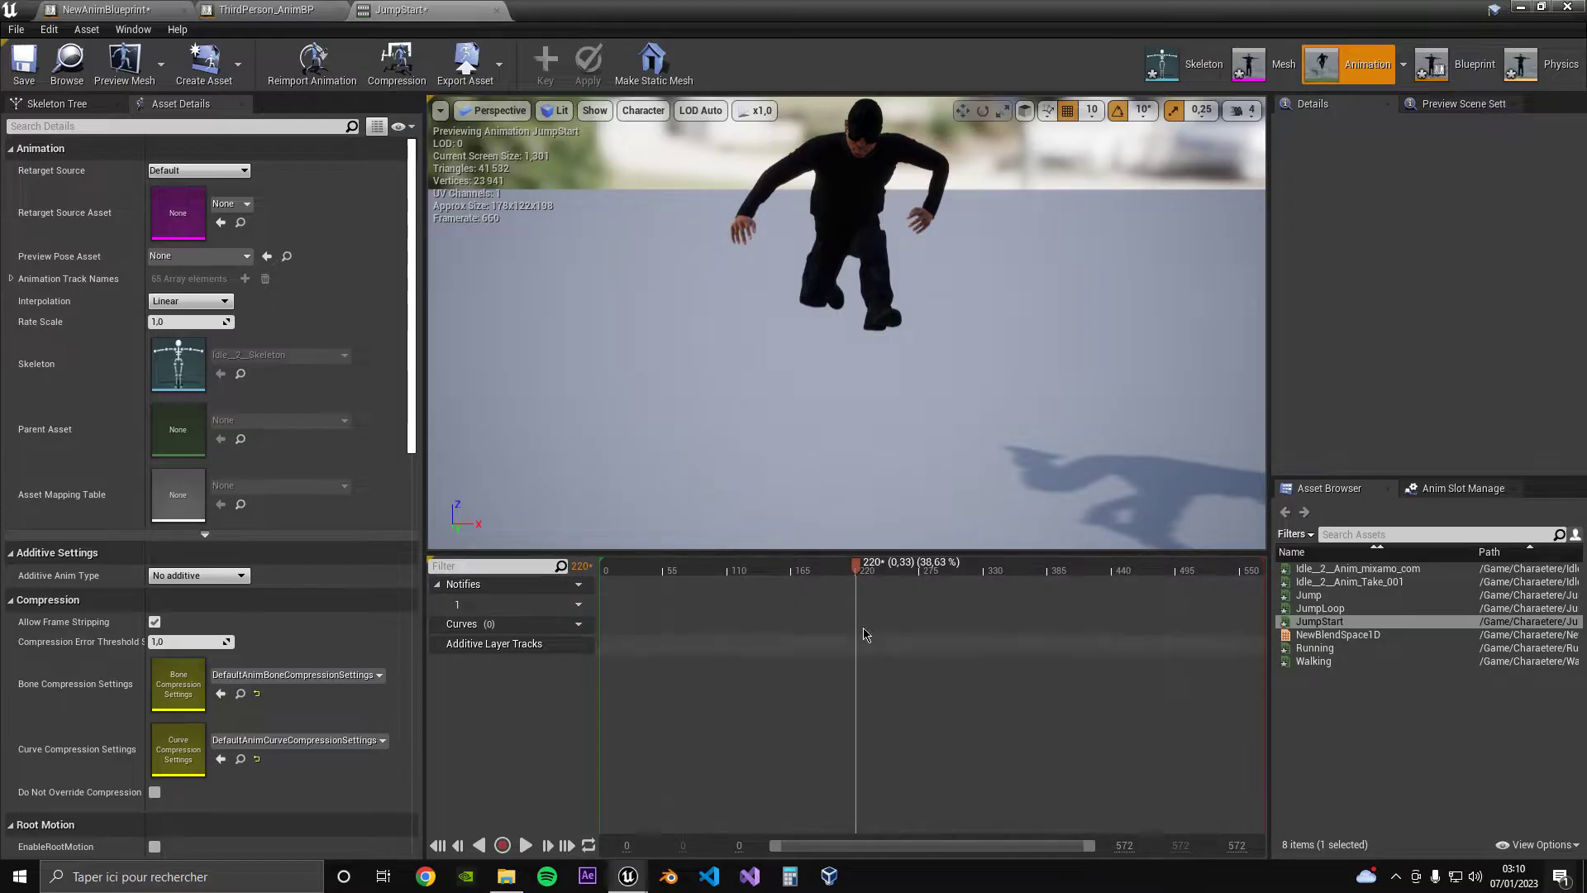
right_click(858, 614)
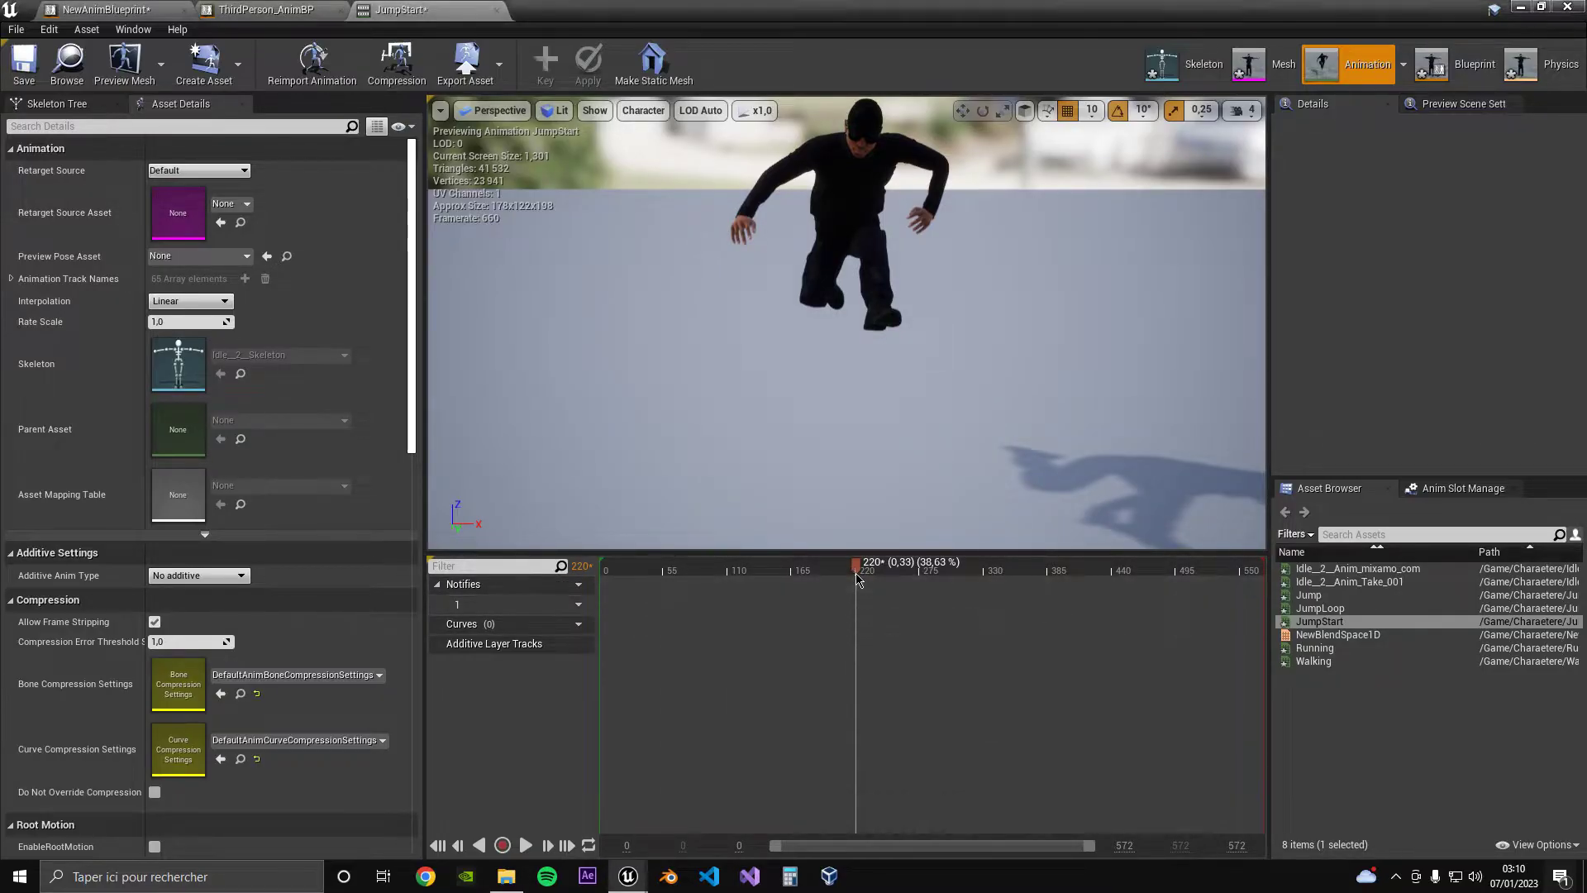
right_click(857, 588)
right_click(859, 565)
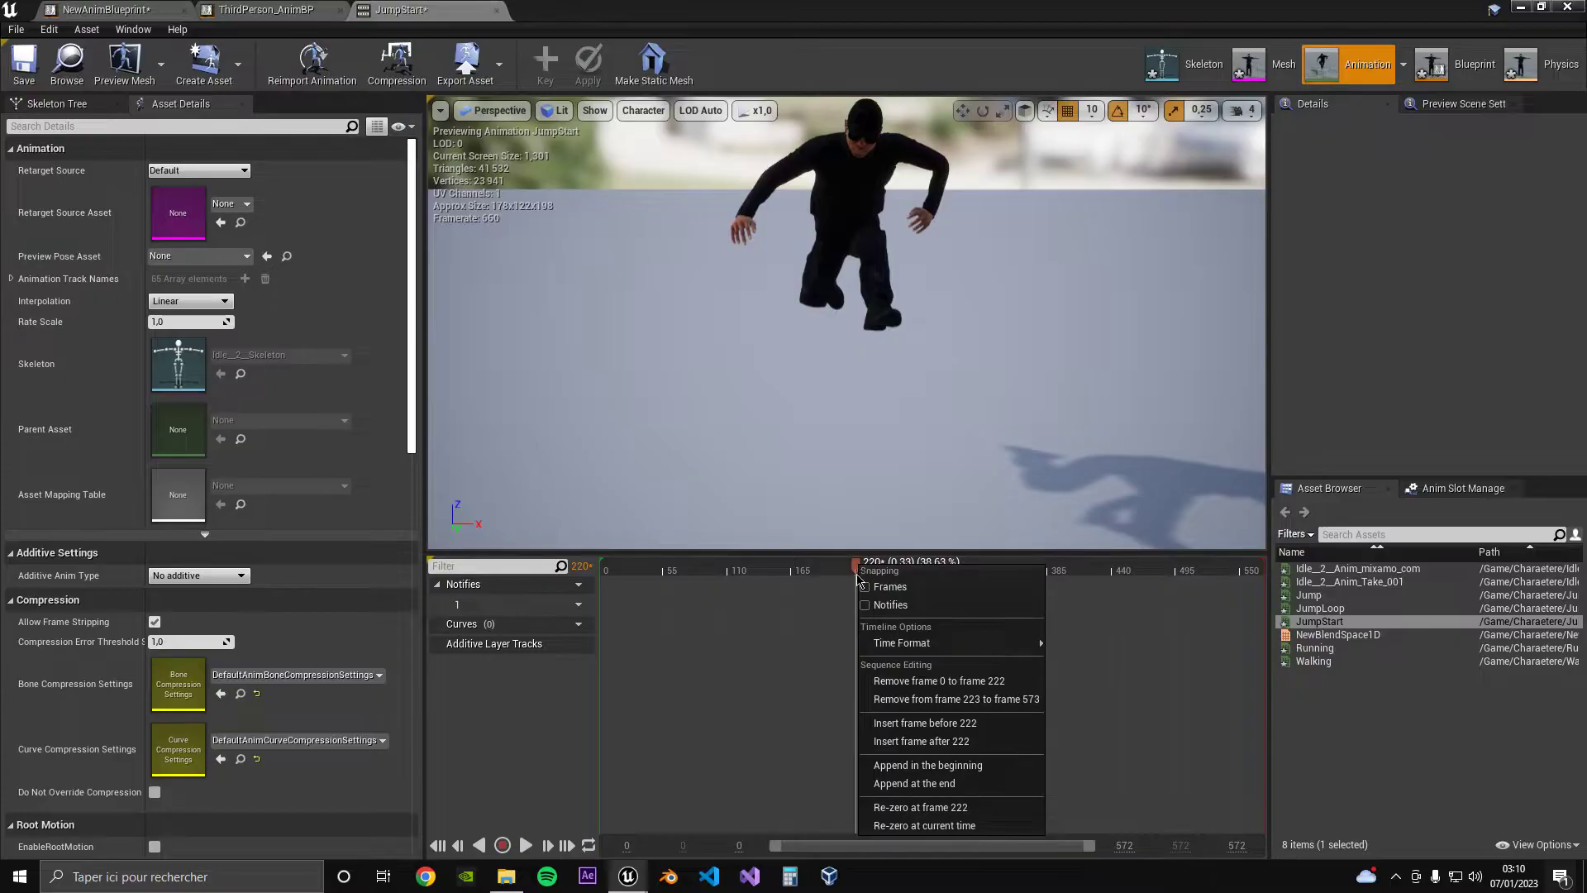
click(971, 683)
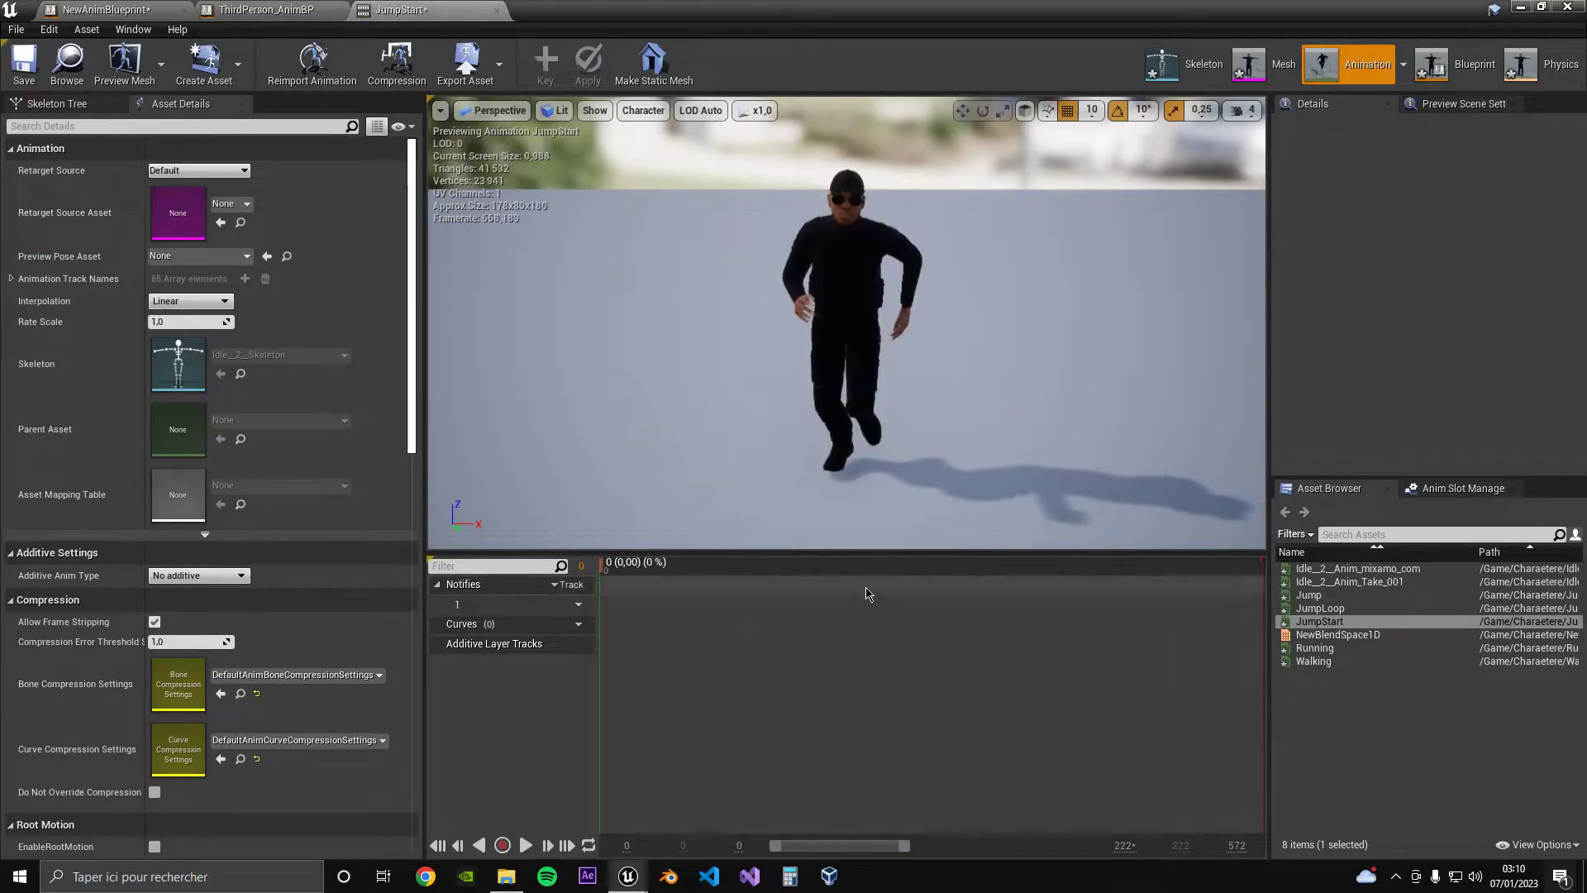
click(530, 846)
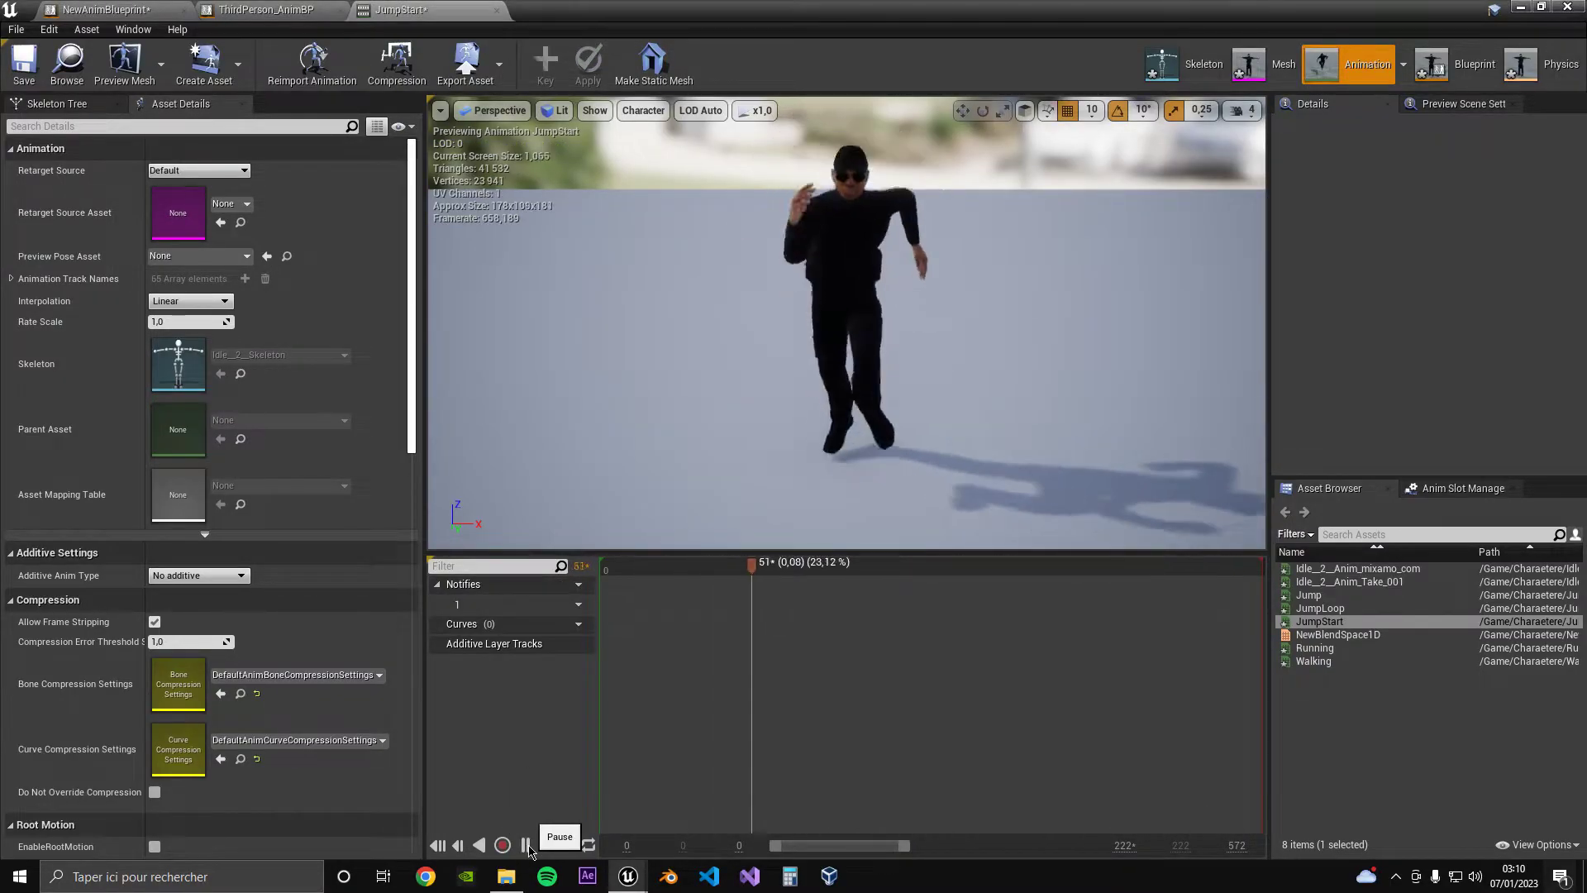
click(530, 847)
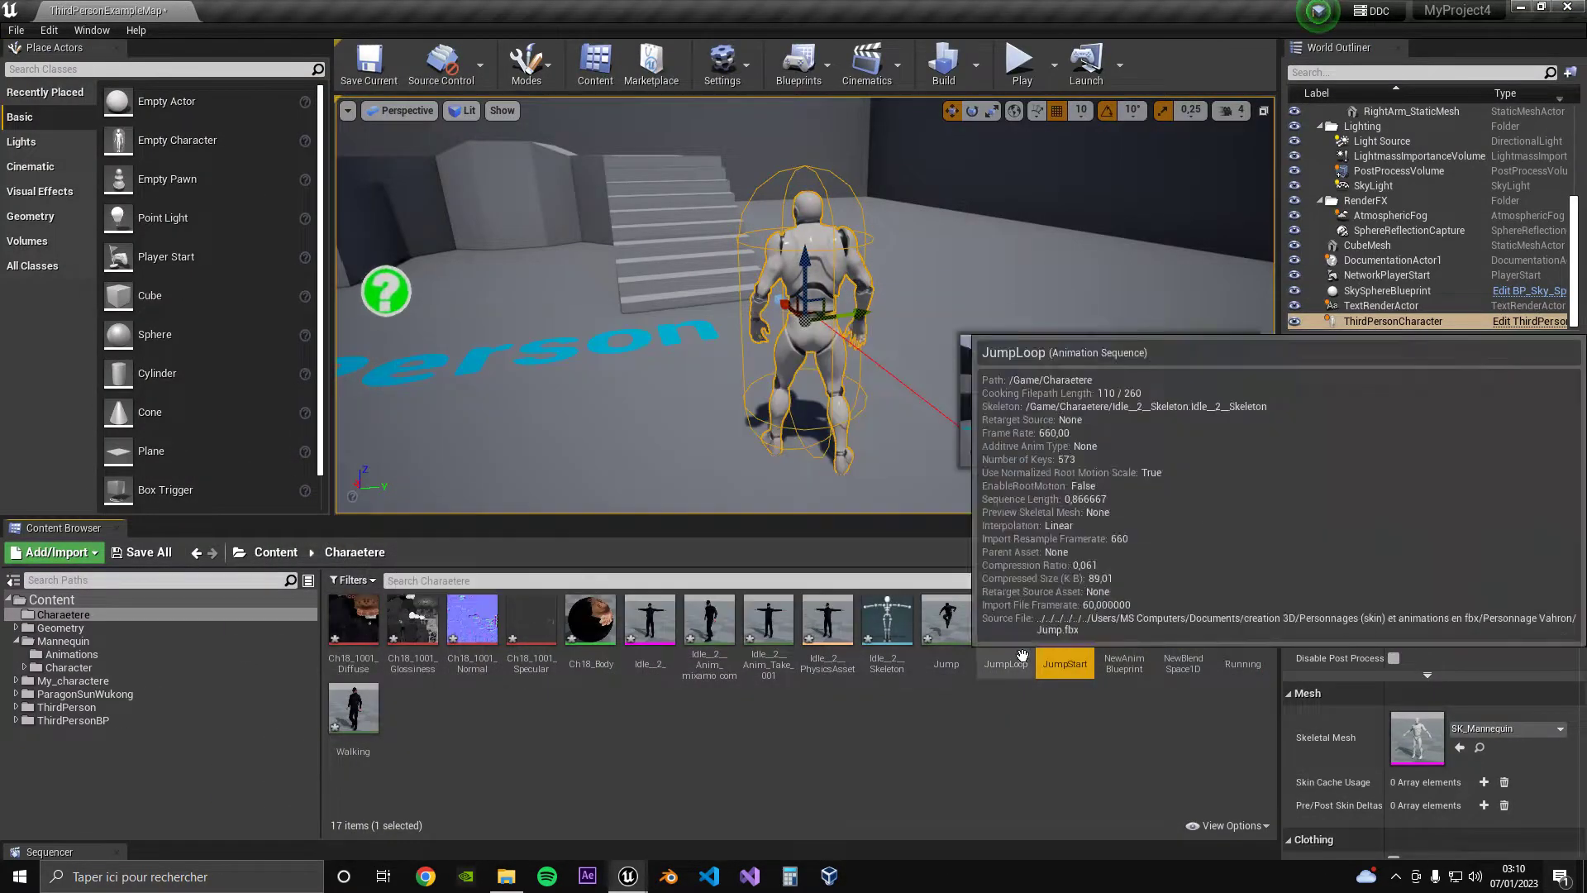
Open the JumpLoop animation and remove frames 0 to 221, before the mid-air pose
double_click(1006, 636)
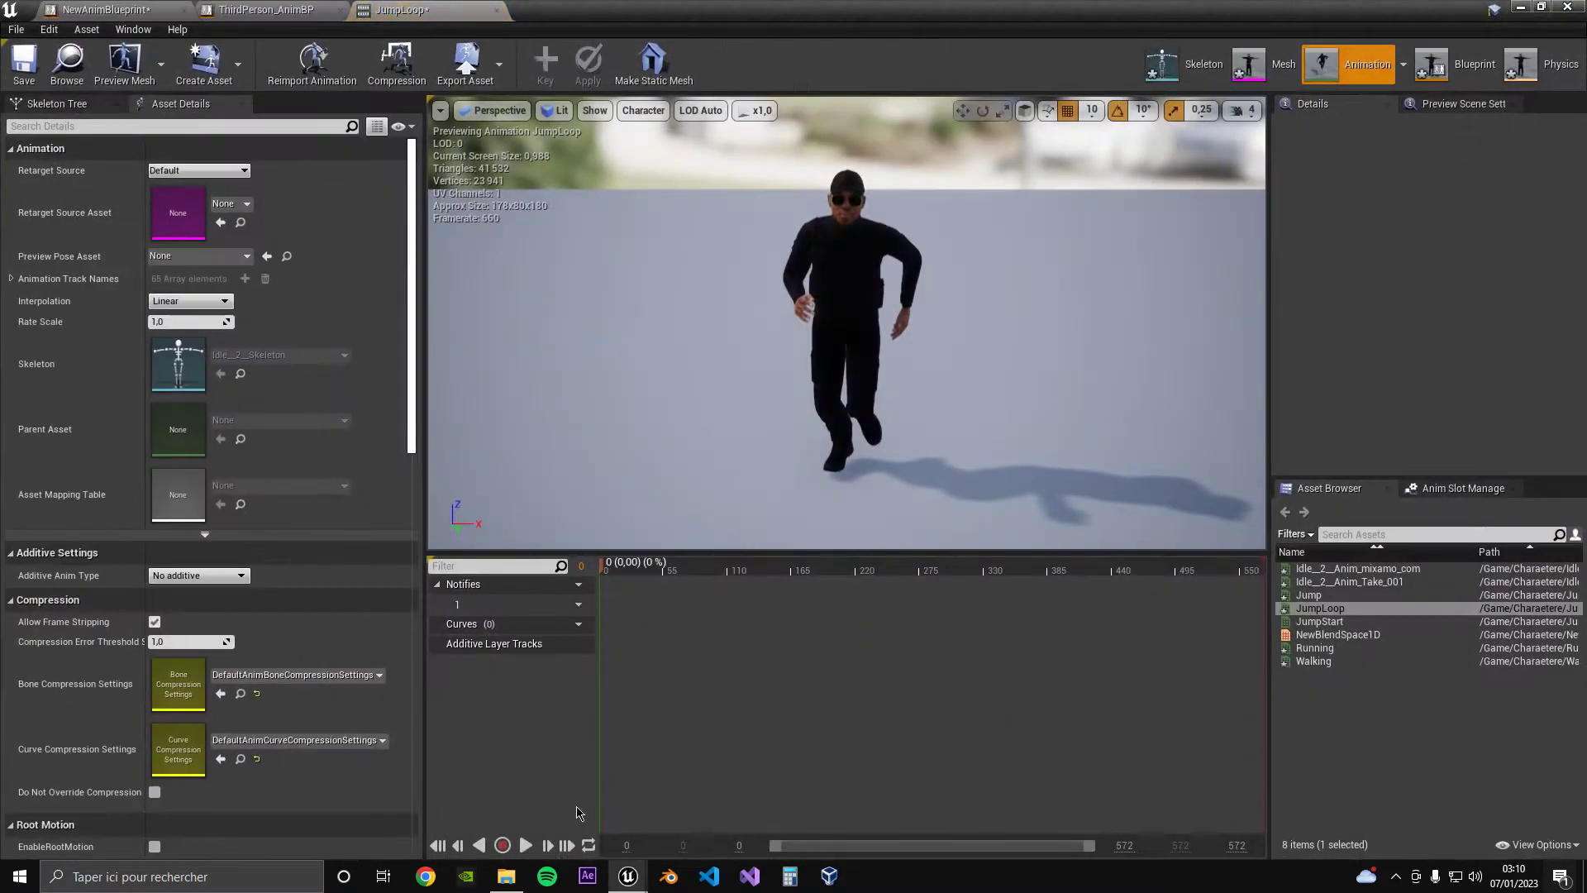
click(522, 846)
click(523, 847)
drag(896, 569, 860, 572)
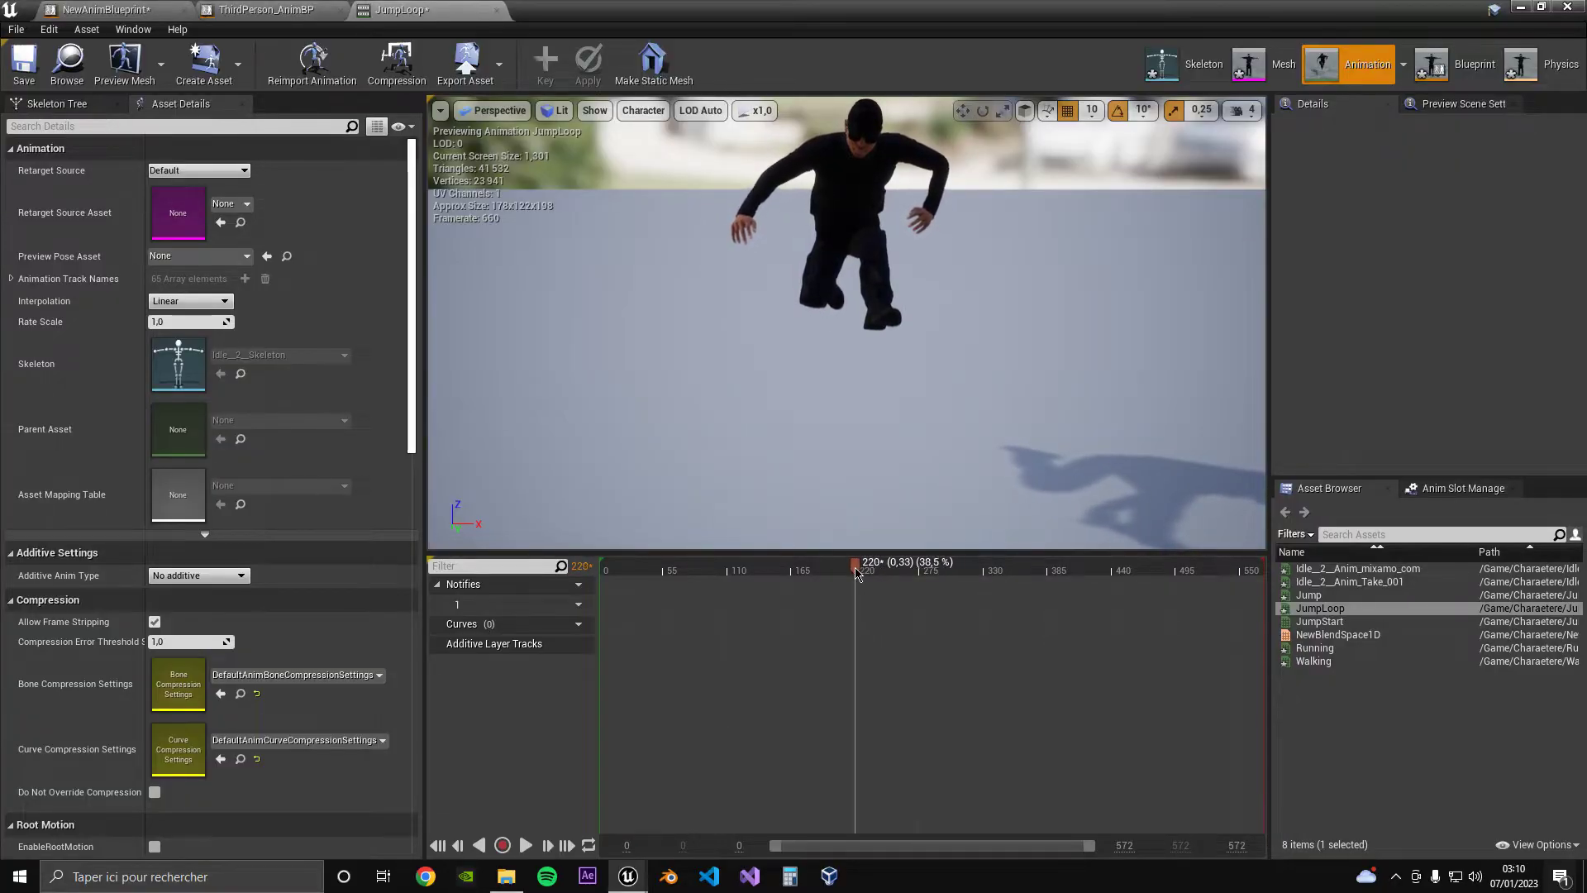
right_click(858, 572)
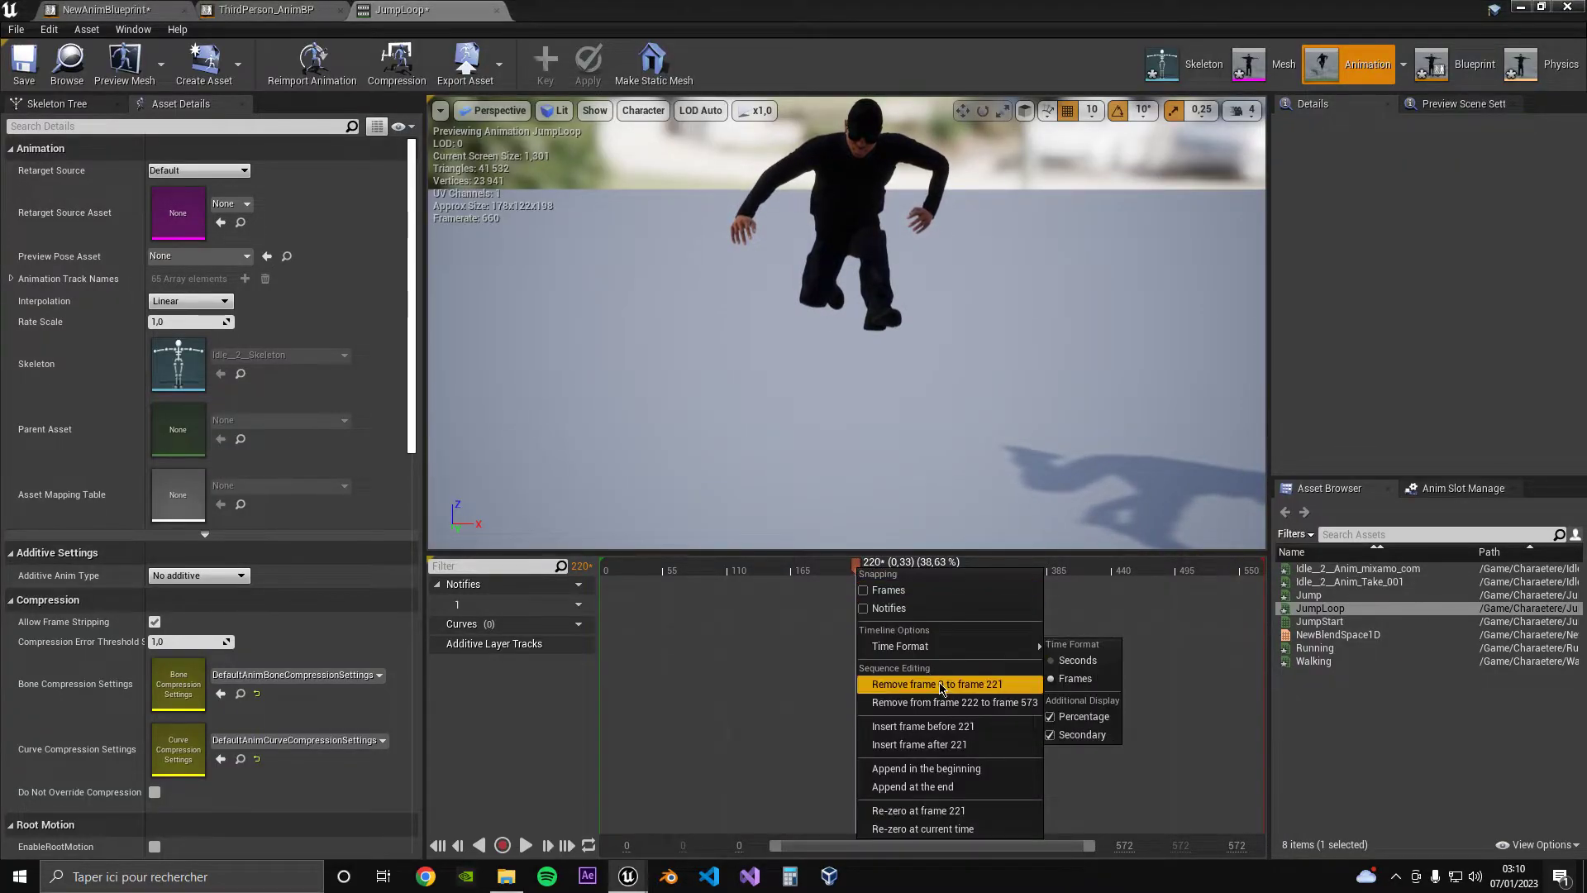
click(950, 685)
Remove frames 2 to 353 from JumpLoop so only the mid-air pose is kept, preview it and save the animation
right_click(604, 571)
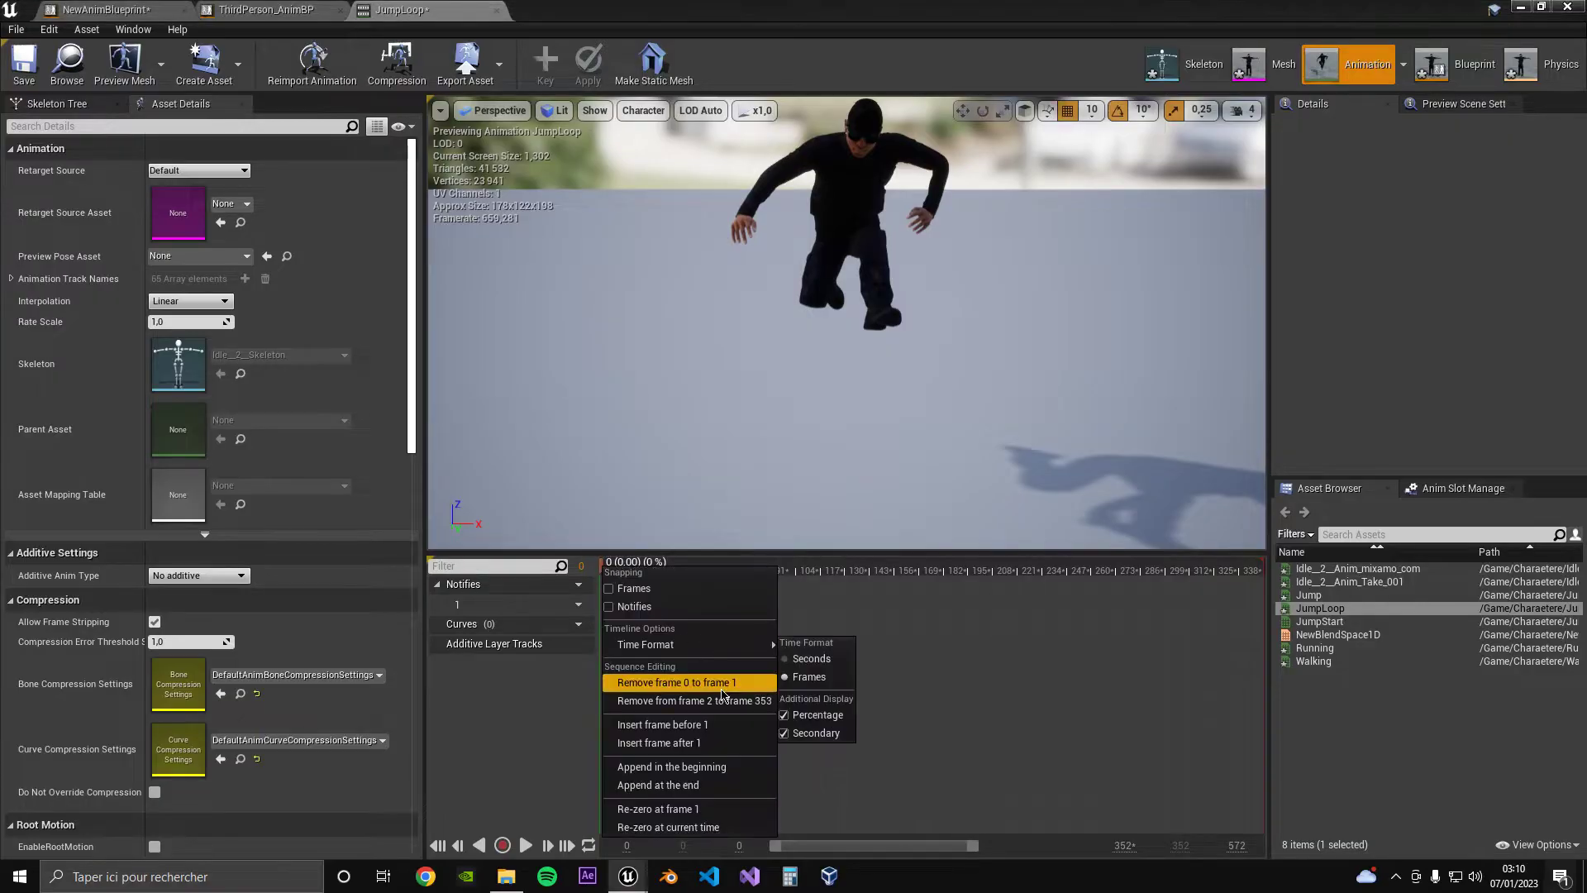
click(710, 701)
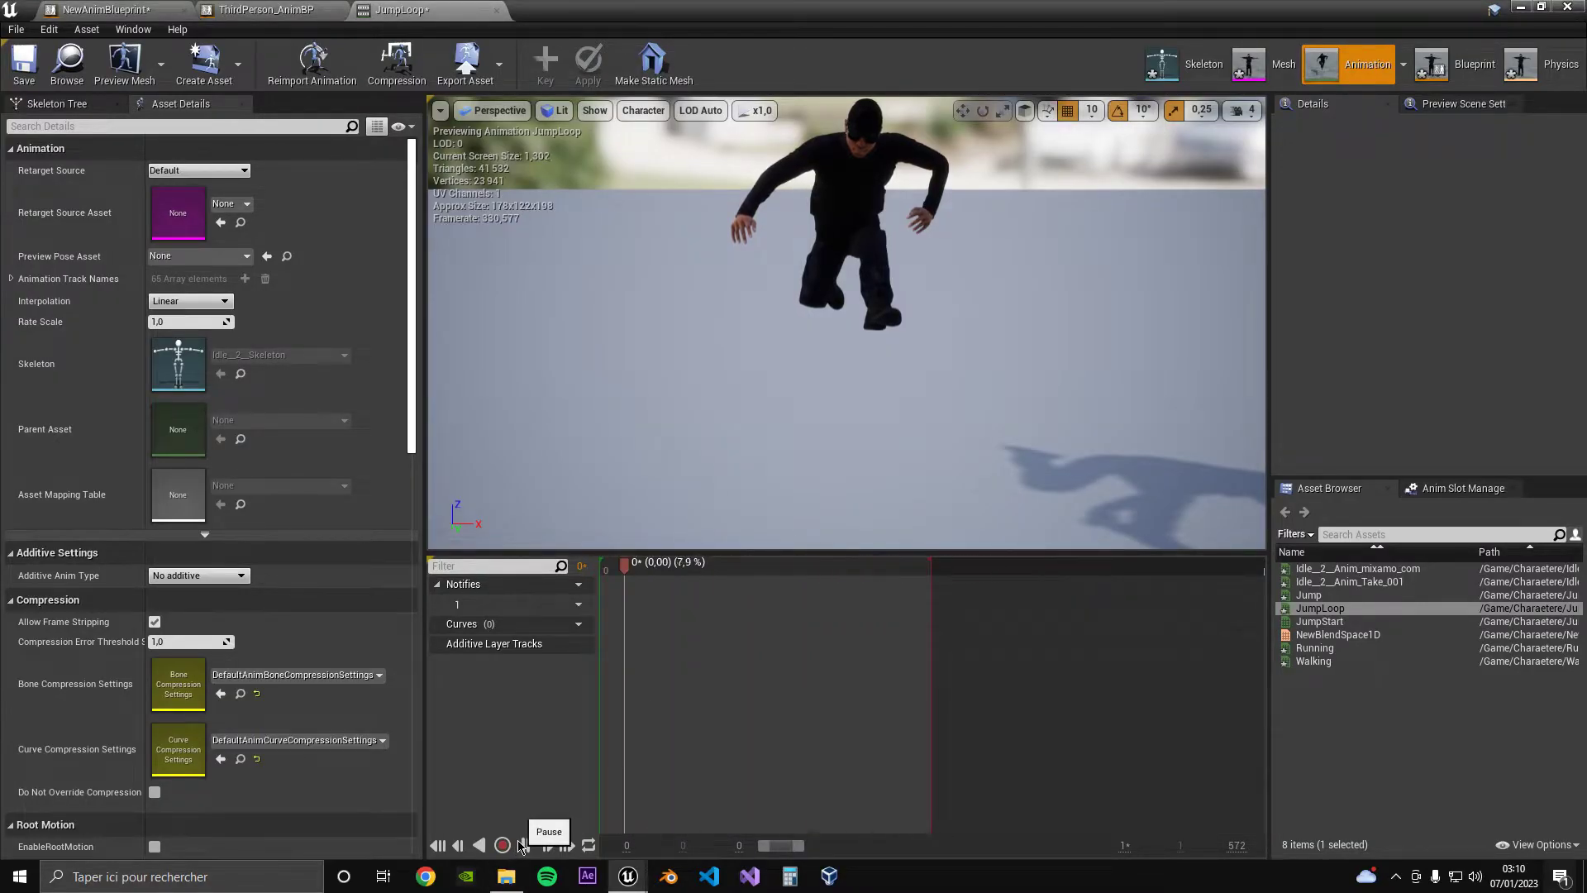
click(520, 844)
click(14, 57)
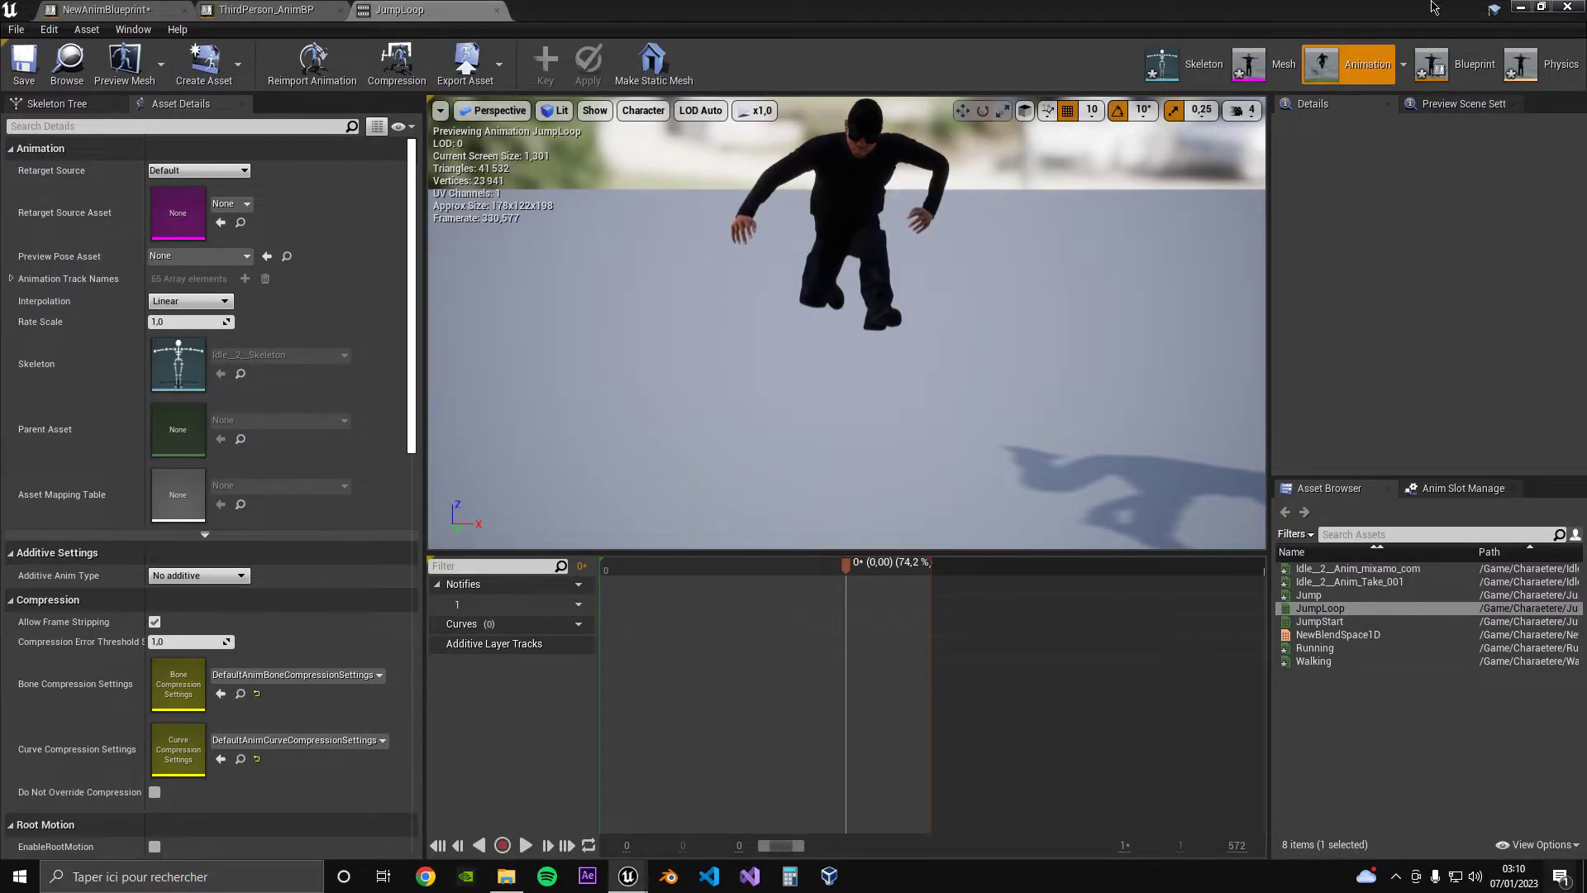
Open the Jump animation, remove all frames before the mid-air pose at about frame 220, preview it and save
click(1519, 6)
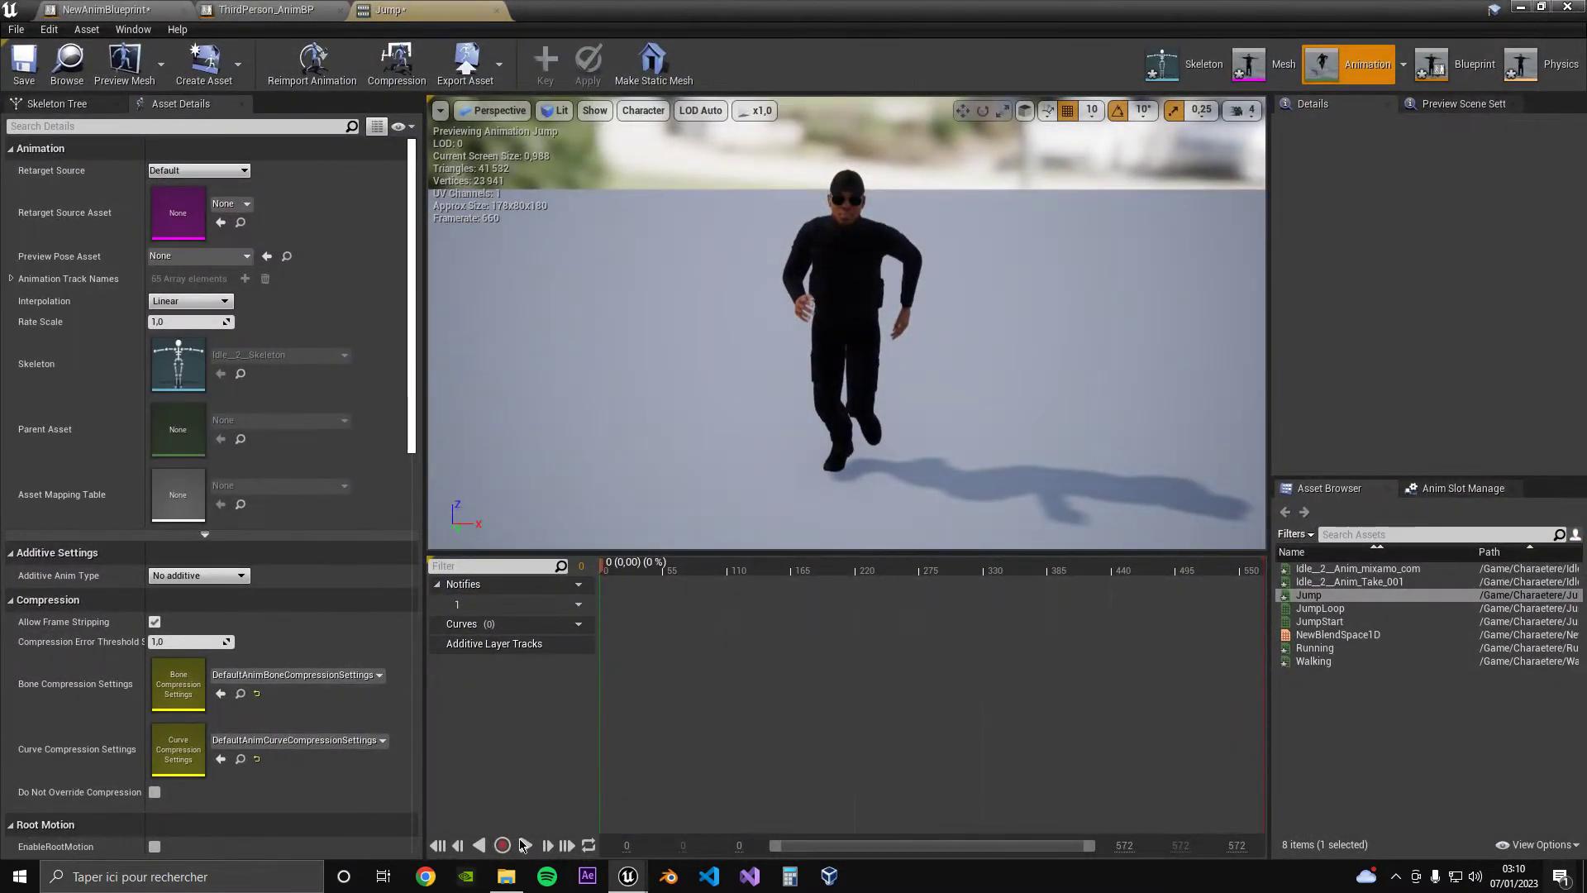
click(524, 842)
drag(905, 572, 867, 576)
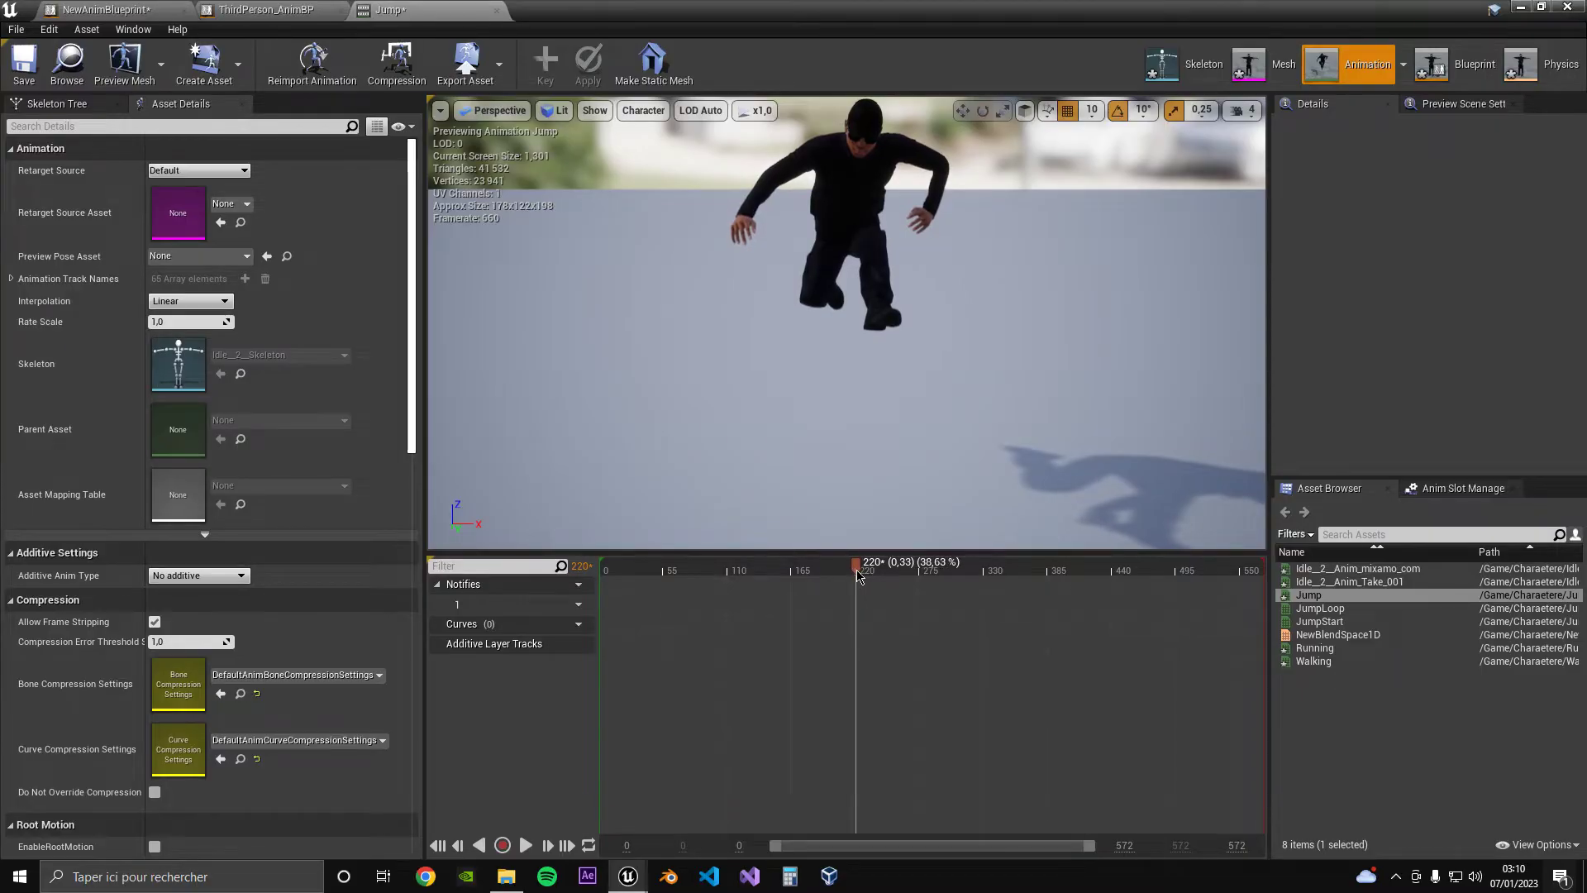
right_click(858, 576)
click(909, 686)
click(531, 844)
click(530, 844)
click(24, 65)
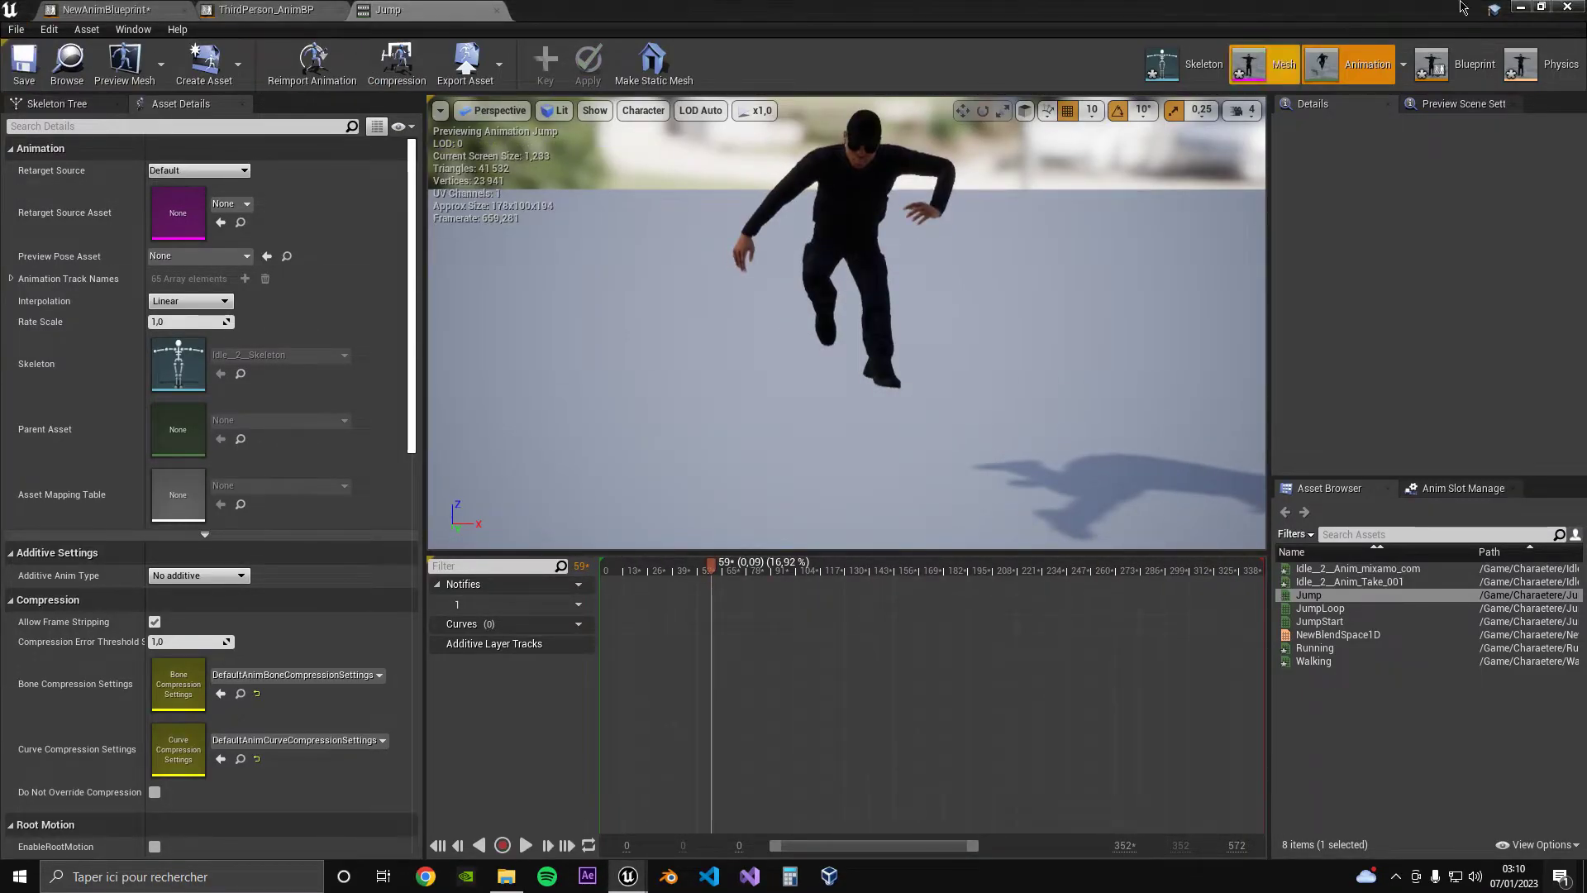
Reopen NewAnimBlueprint and replace the ThirdPersonJump_Start sequence in the JumpStart state with JumpStart
click(1521, 7)
double_click(1129, 618)
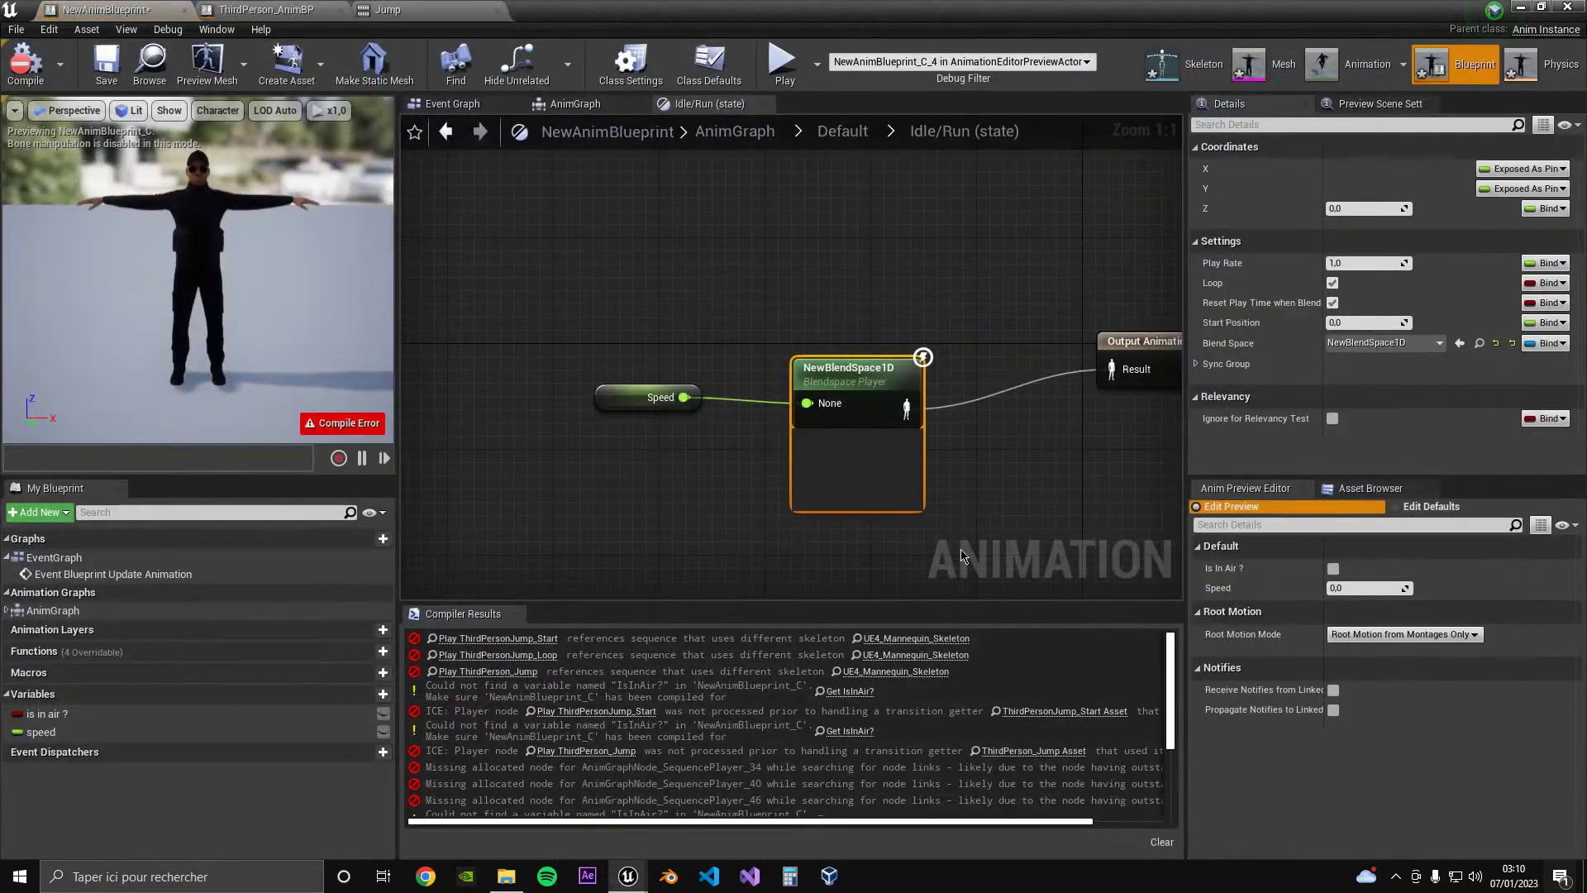
click(496, 638)
click(1382, 169)
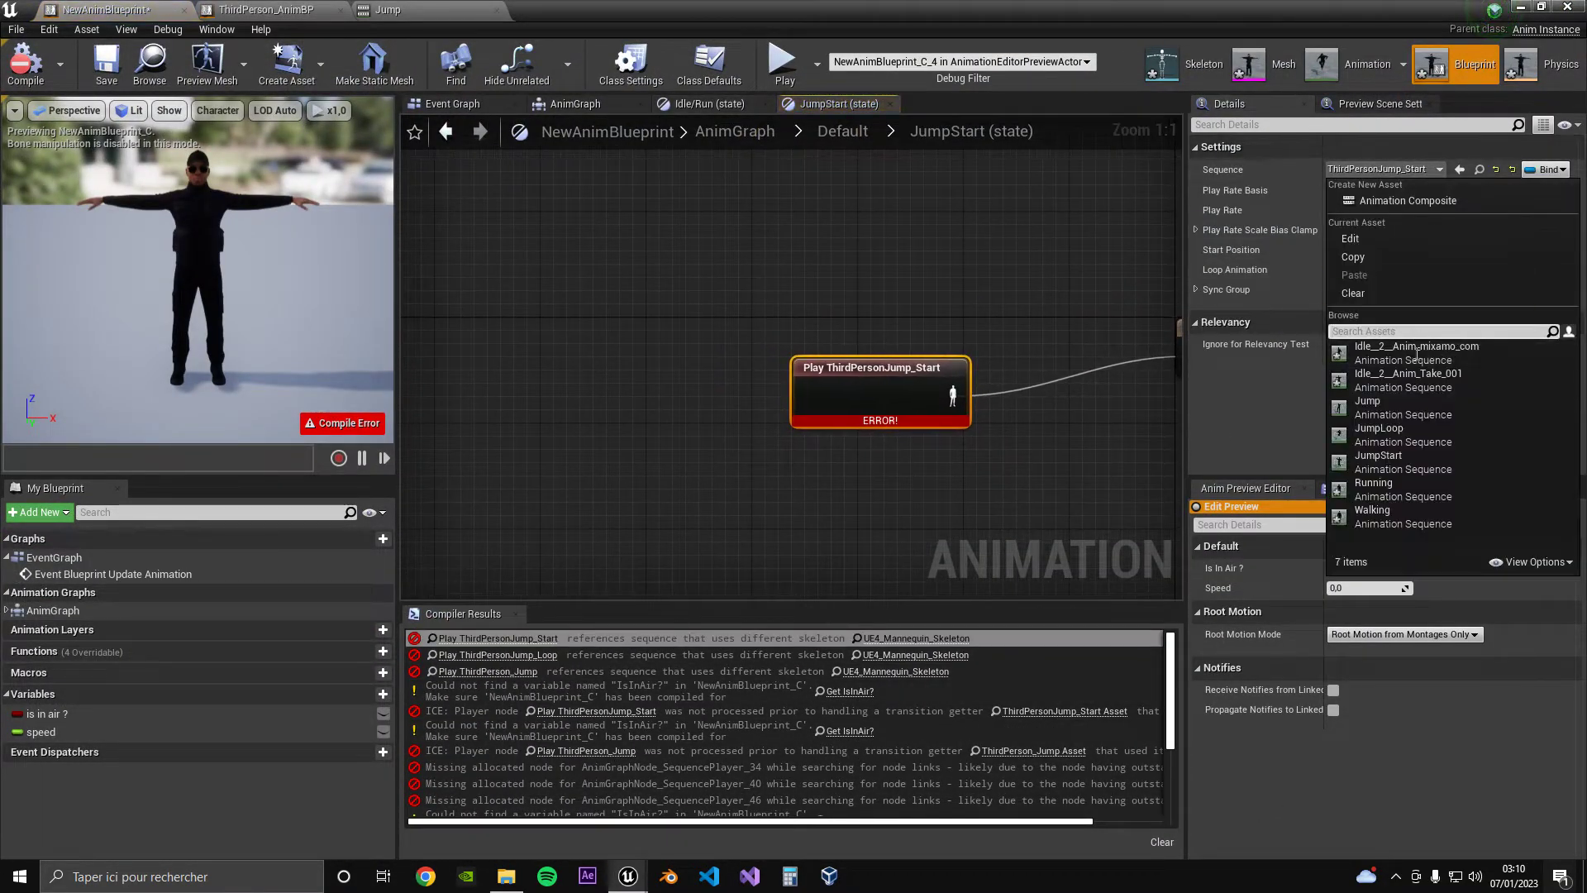
click(1397, 461)
Replace the ThirdPersonJump_Loop sequence in the JumpLoop state with JumpLoop
click(496, 655)
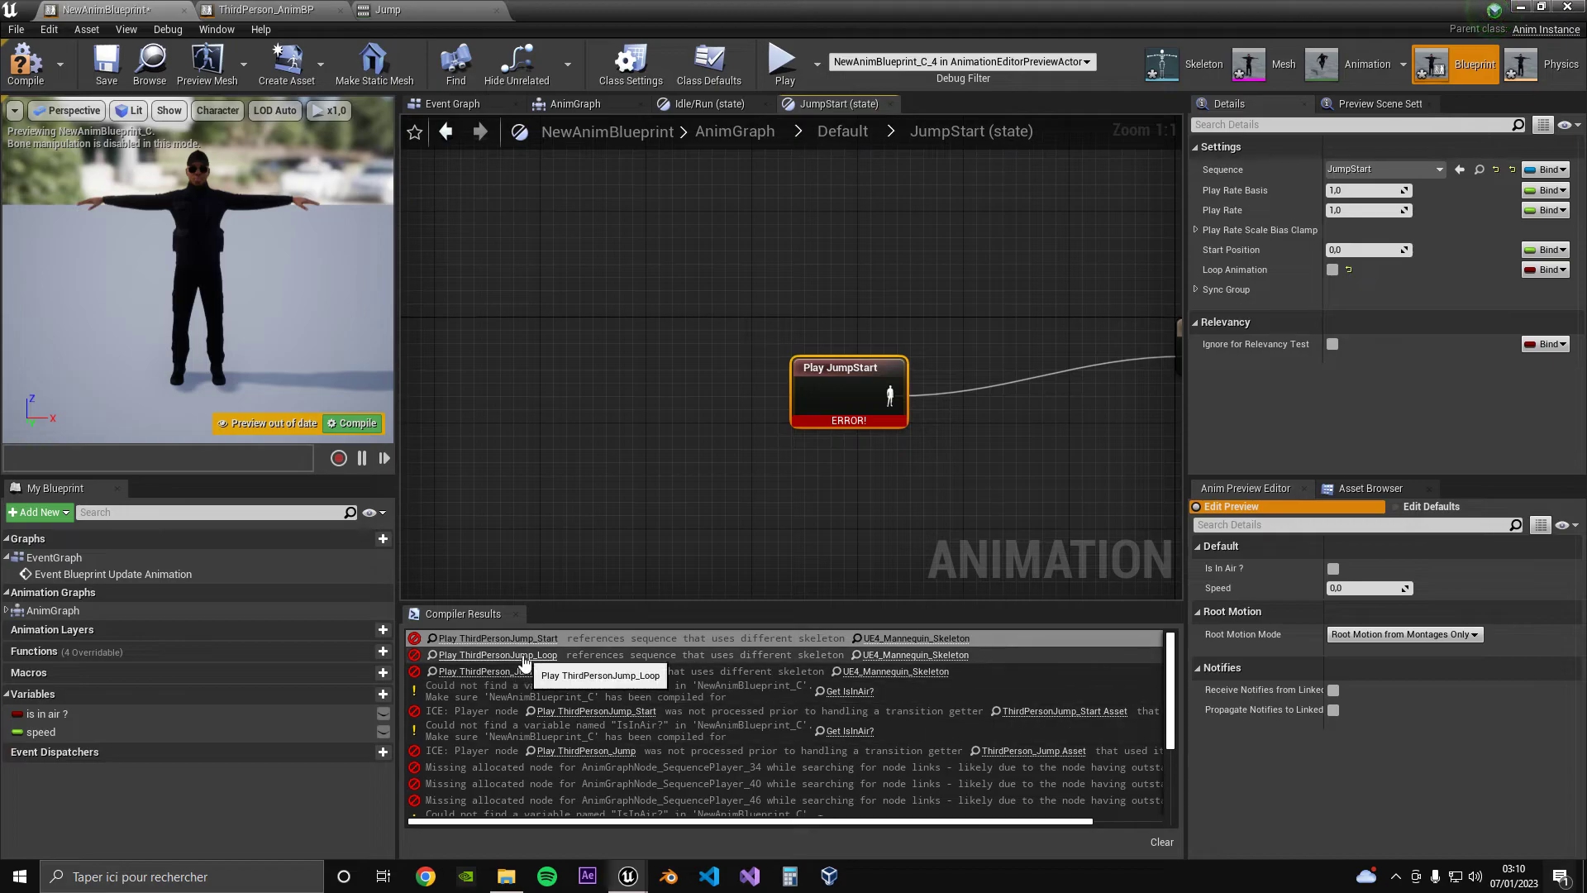
click(1382, 169)
click(1397, 444)
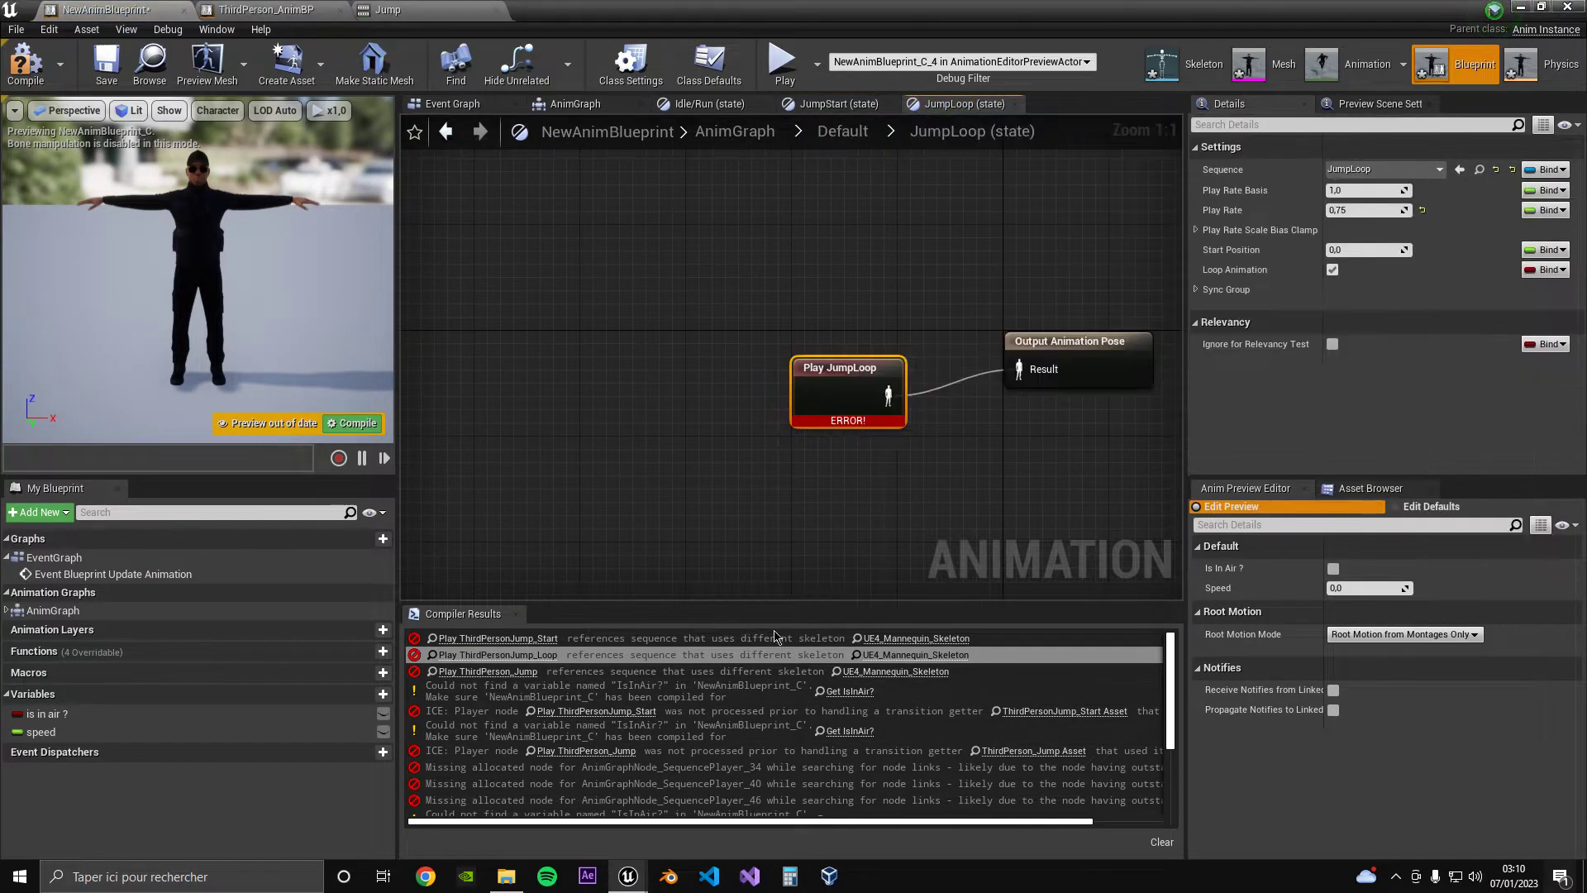
Replace the ThirdPerson_Jump sequence in the JumpEnd state with Jump and compile the blueprint
click(496, 671)
click(1382, 169)
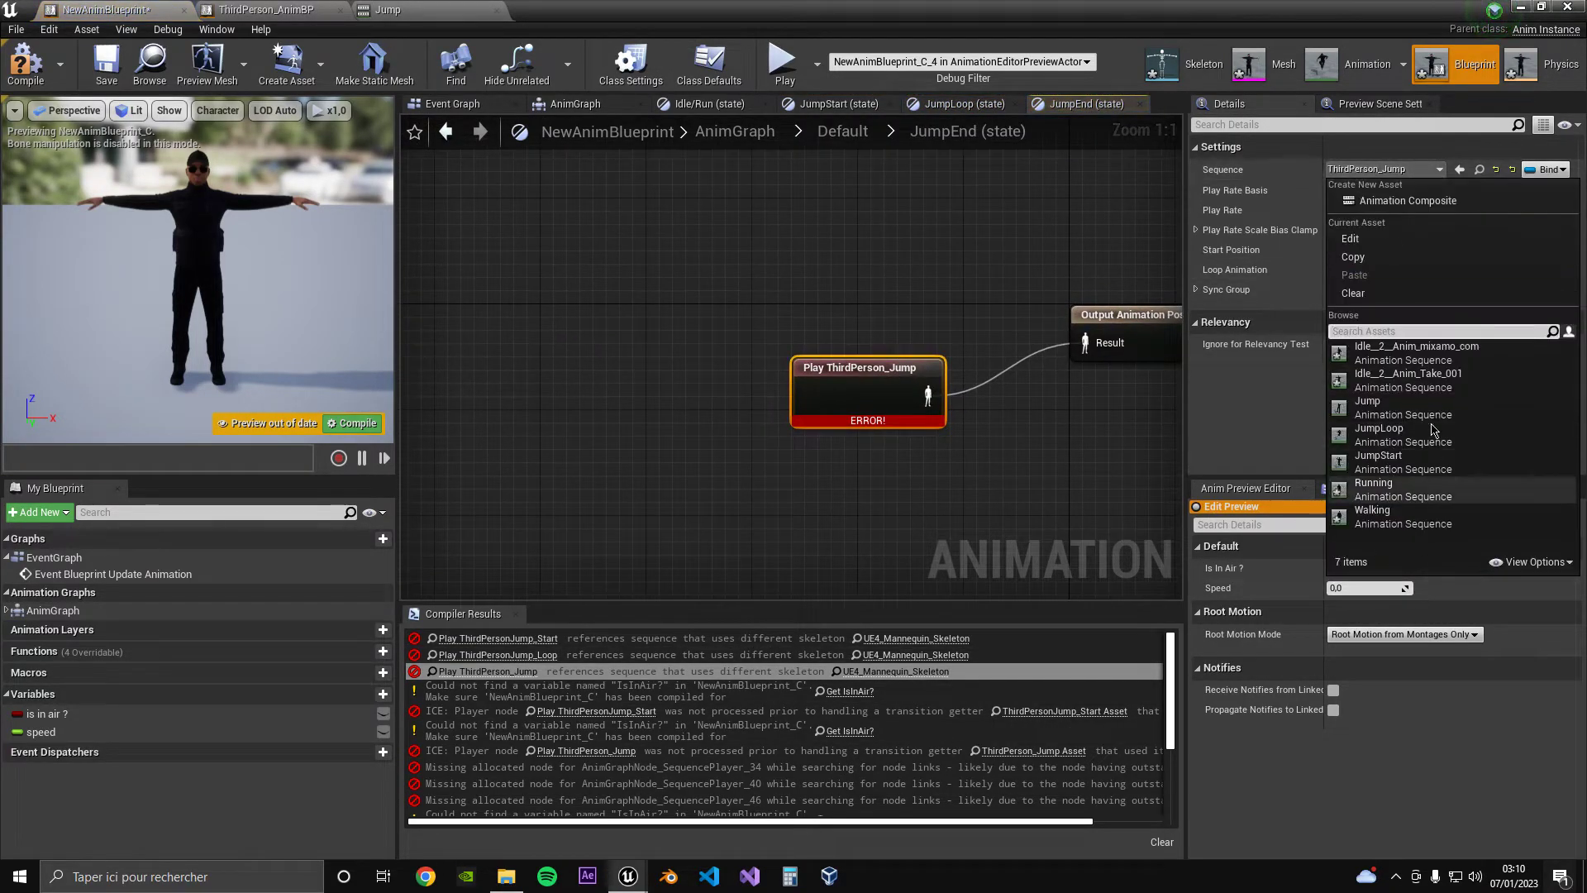
click(1397, 408)
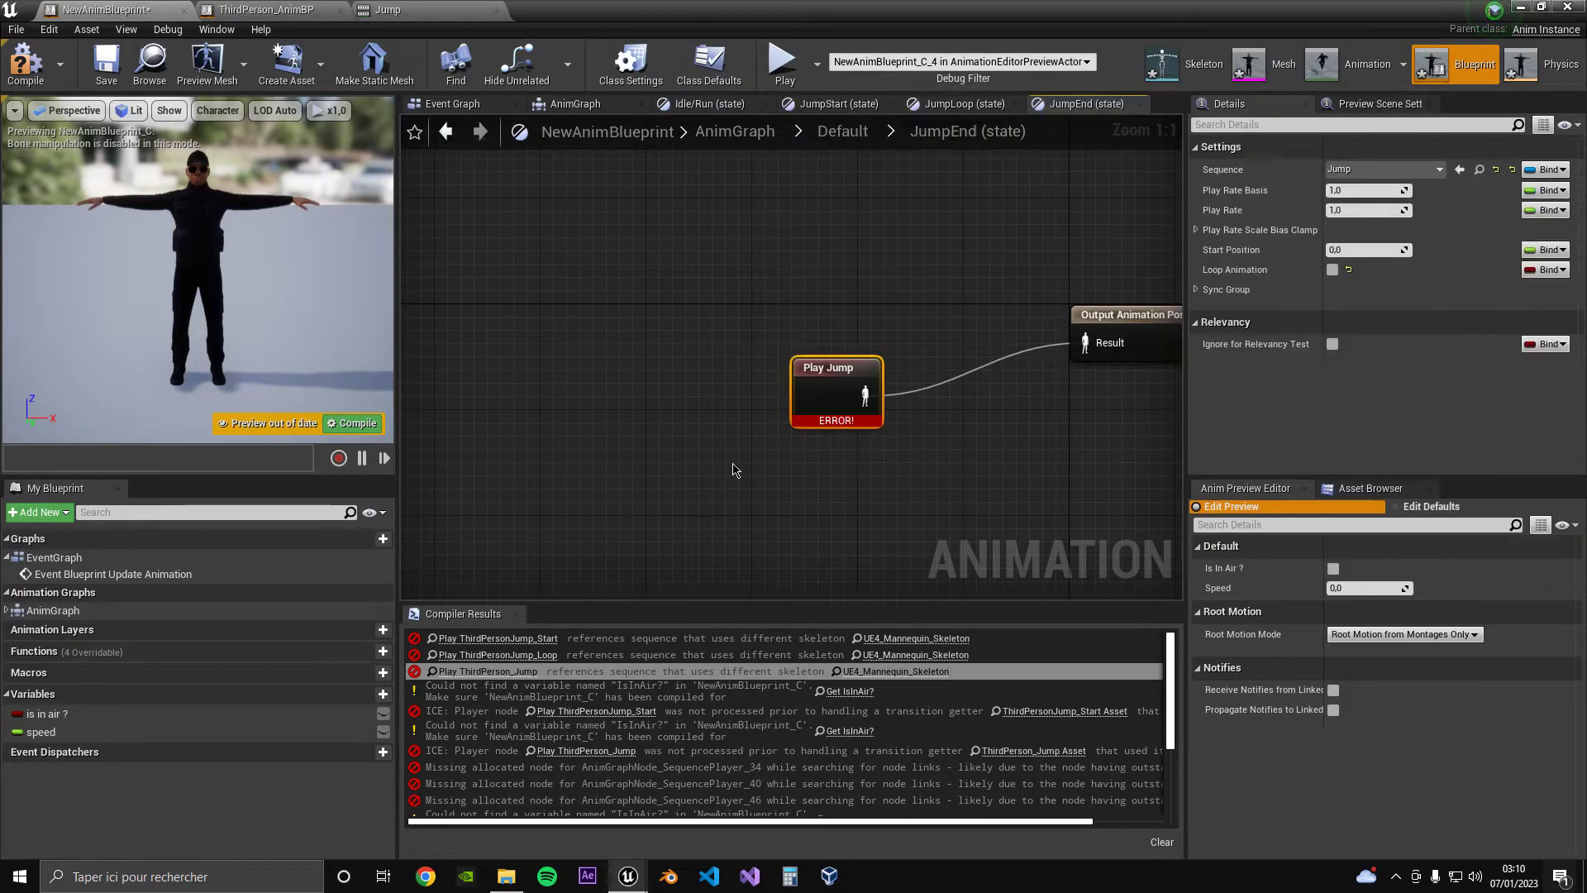
click(37, 59)
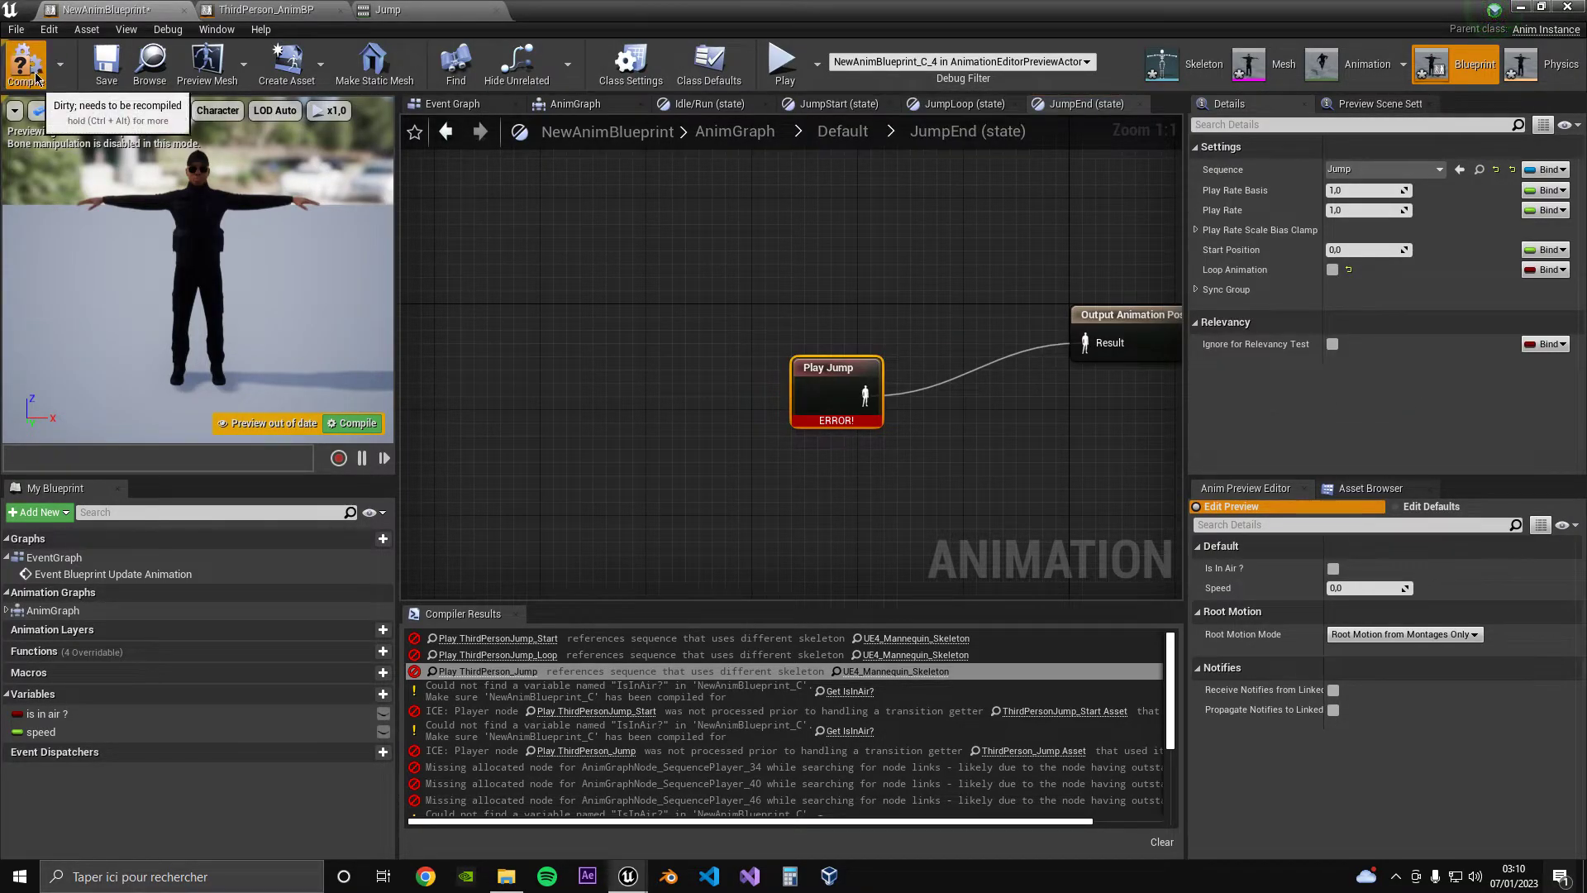
In the Idle/Run to JumpStart rule, replace the broken Is in Air? node with a getter for the "is in air ?" variable connected to Can Enter Transition
click(746, 731)
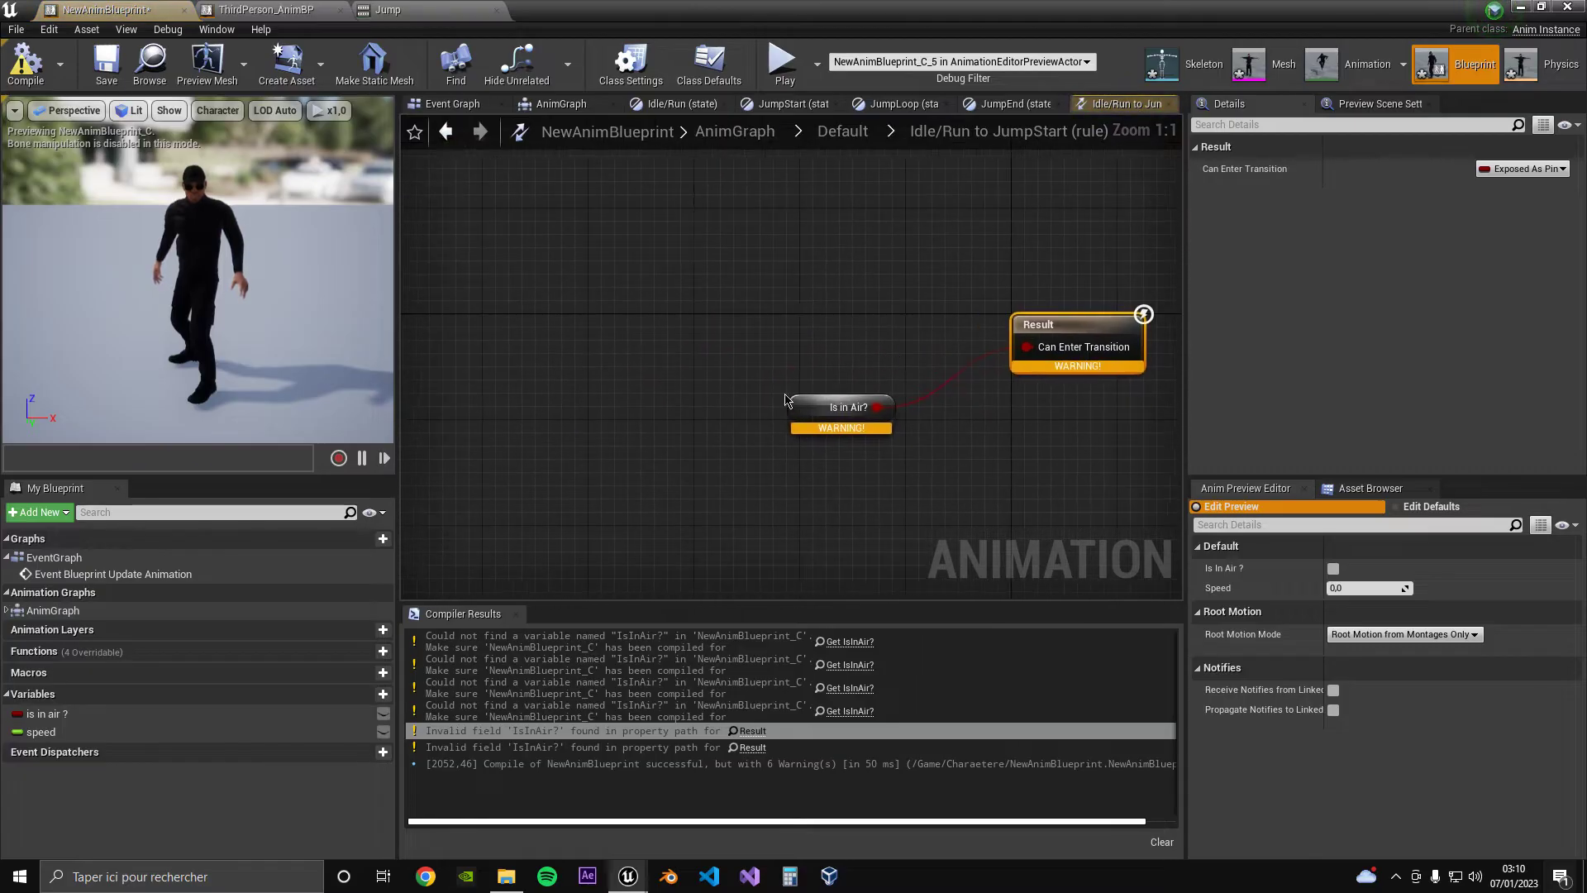
click(811, 411)
key(Delete)
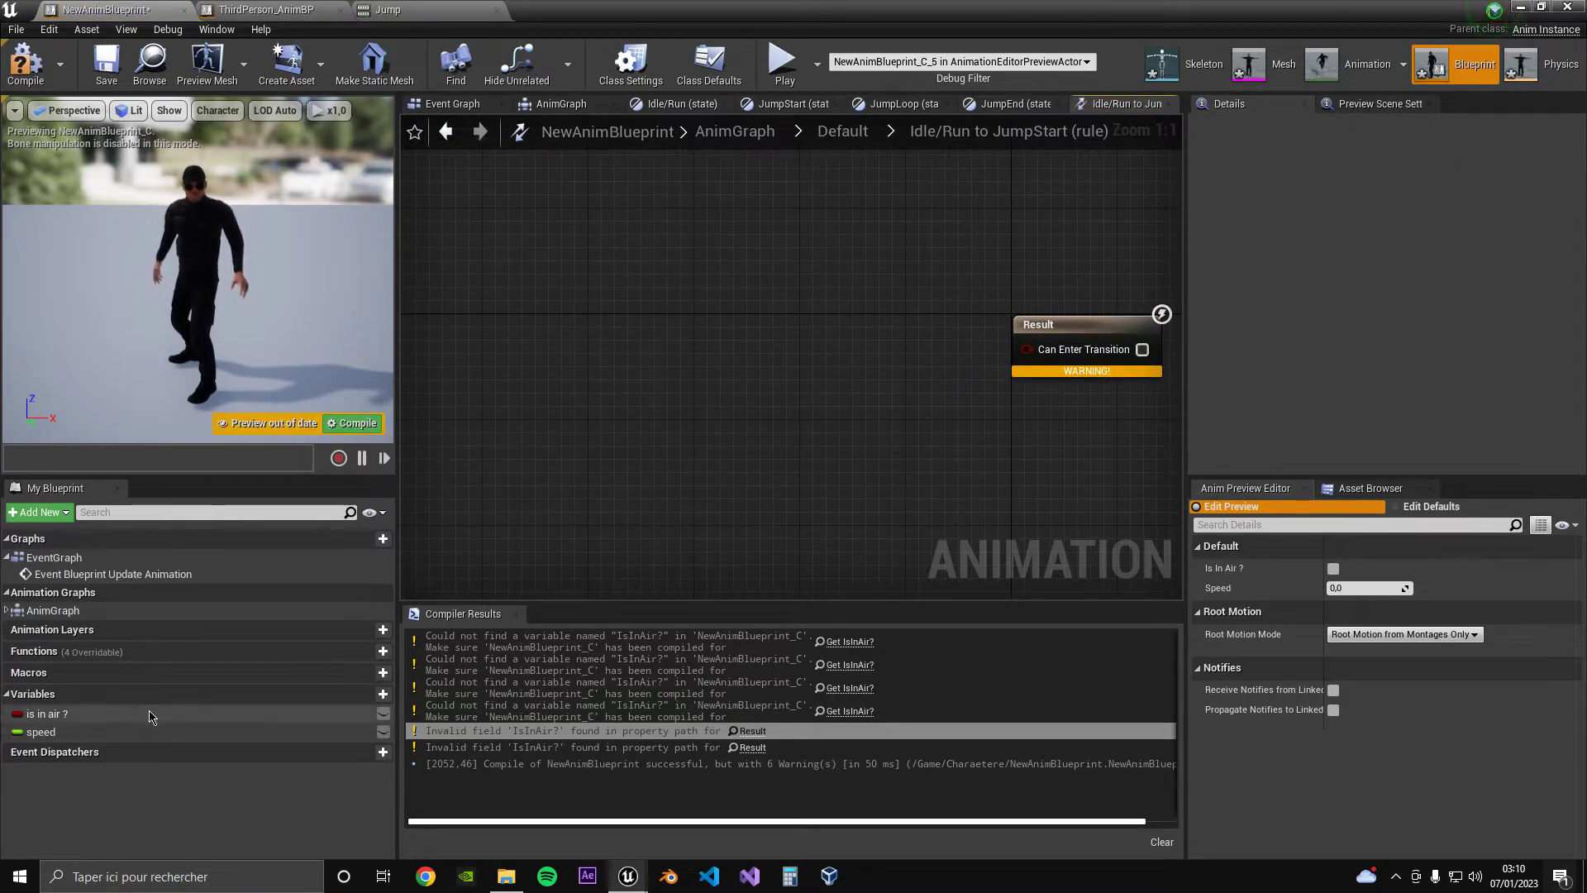
drag(47, 714, 711, 315)
click(751, 331)
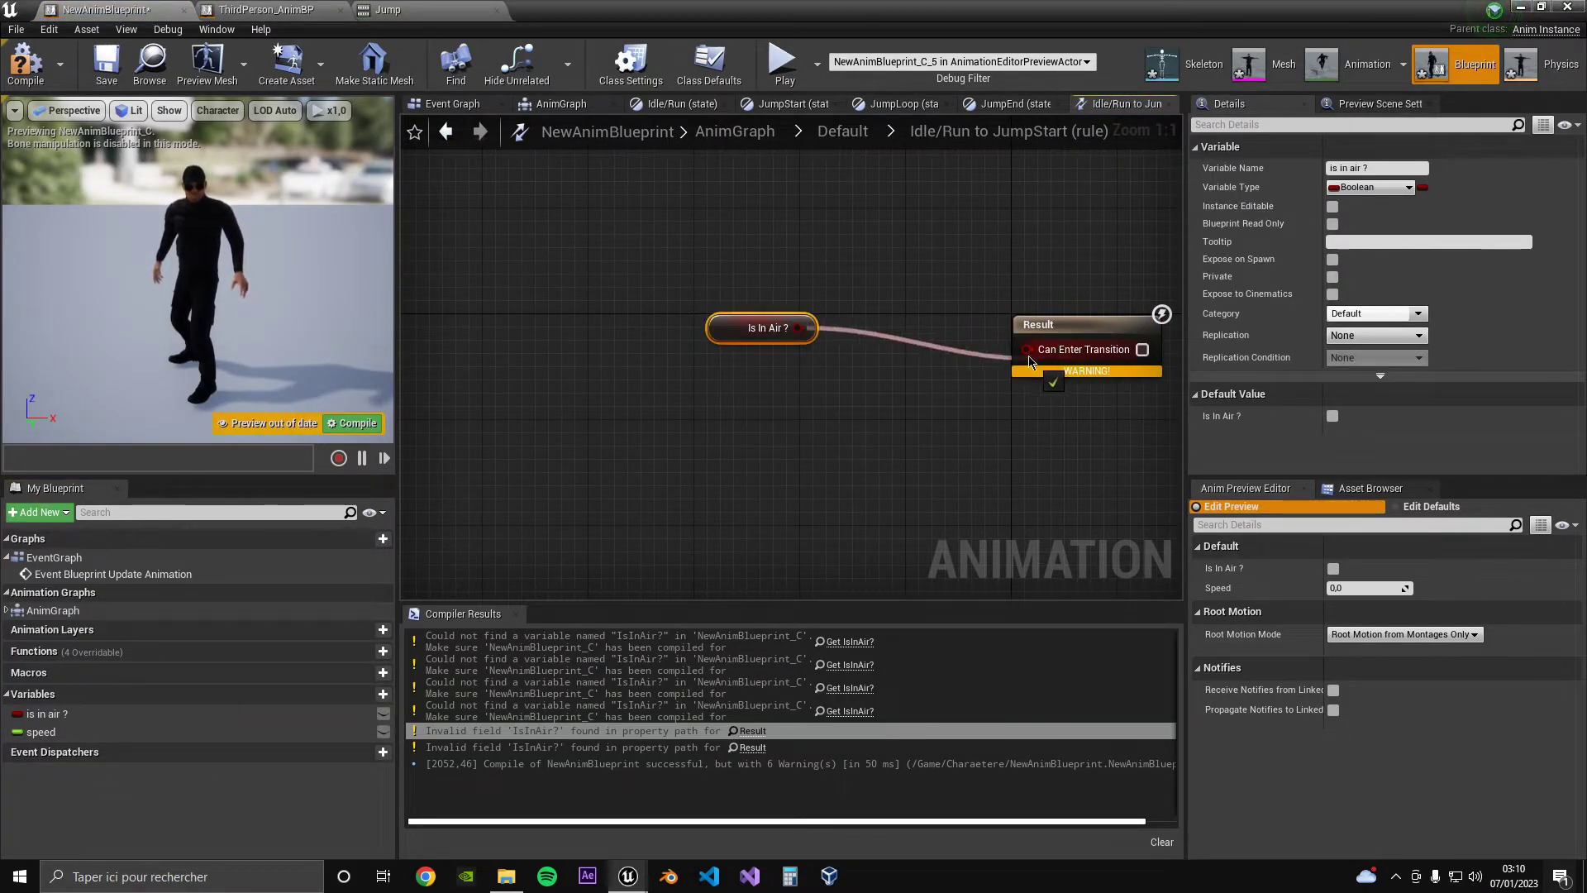
drag(1031, 364, 1027, 351)
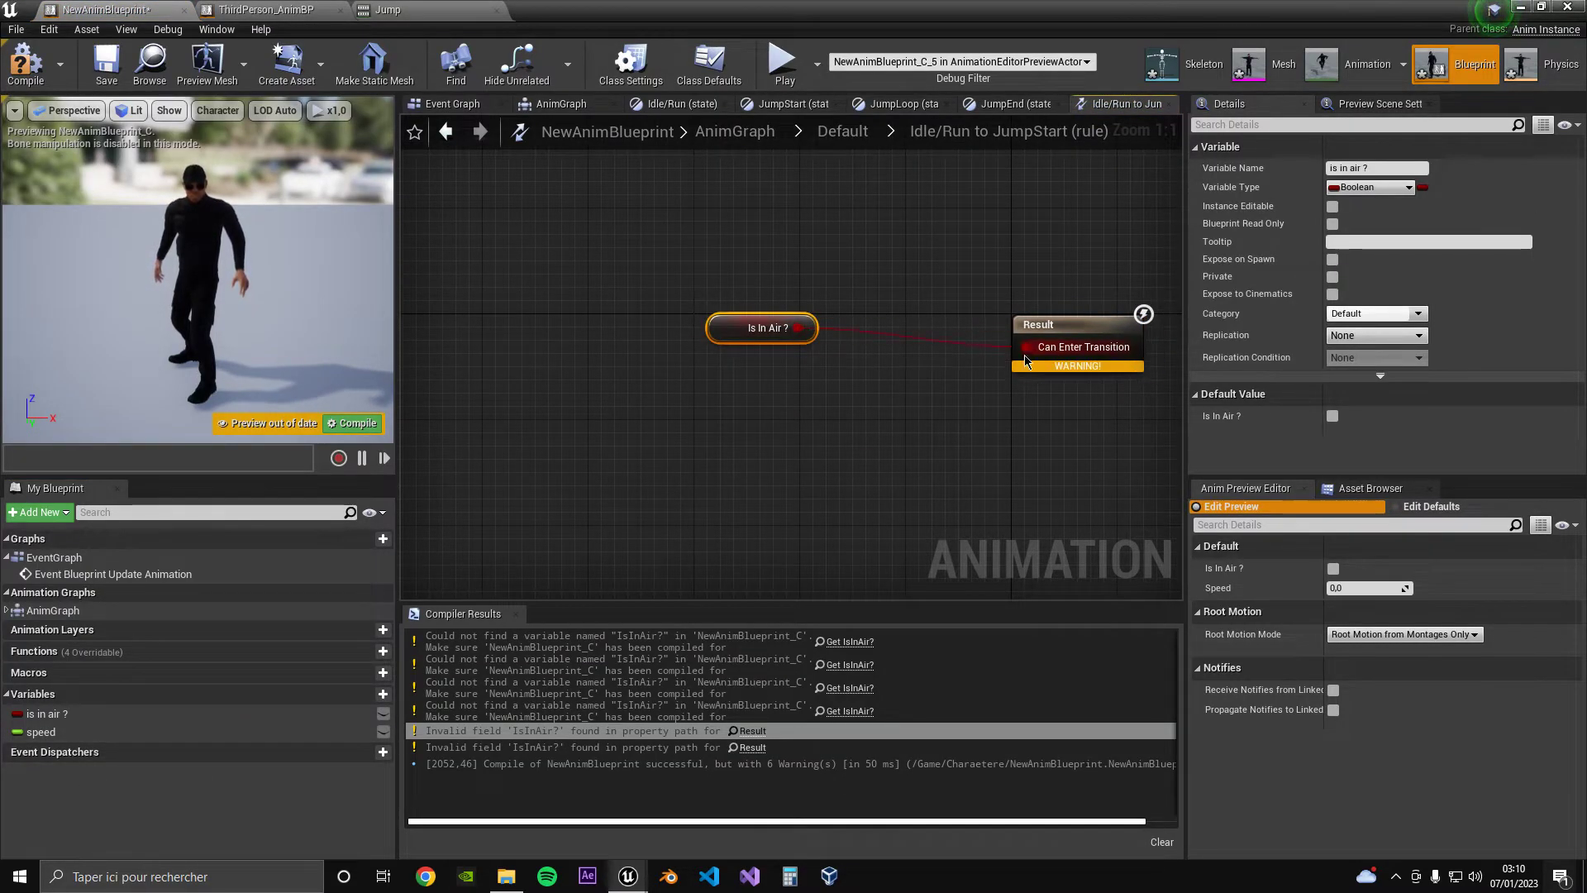
In the JumpLoop to JumpEnd rule, feed the NOT node from an "is in air ?" getter, delete the broken node and compile
click(753, 747)
drag(47, 713, 589, 317)
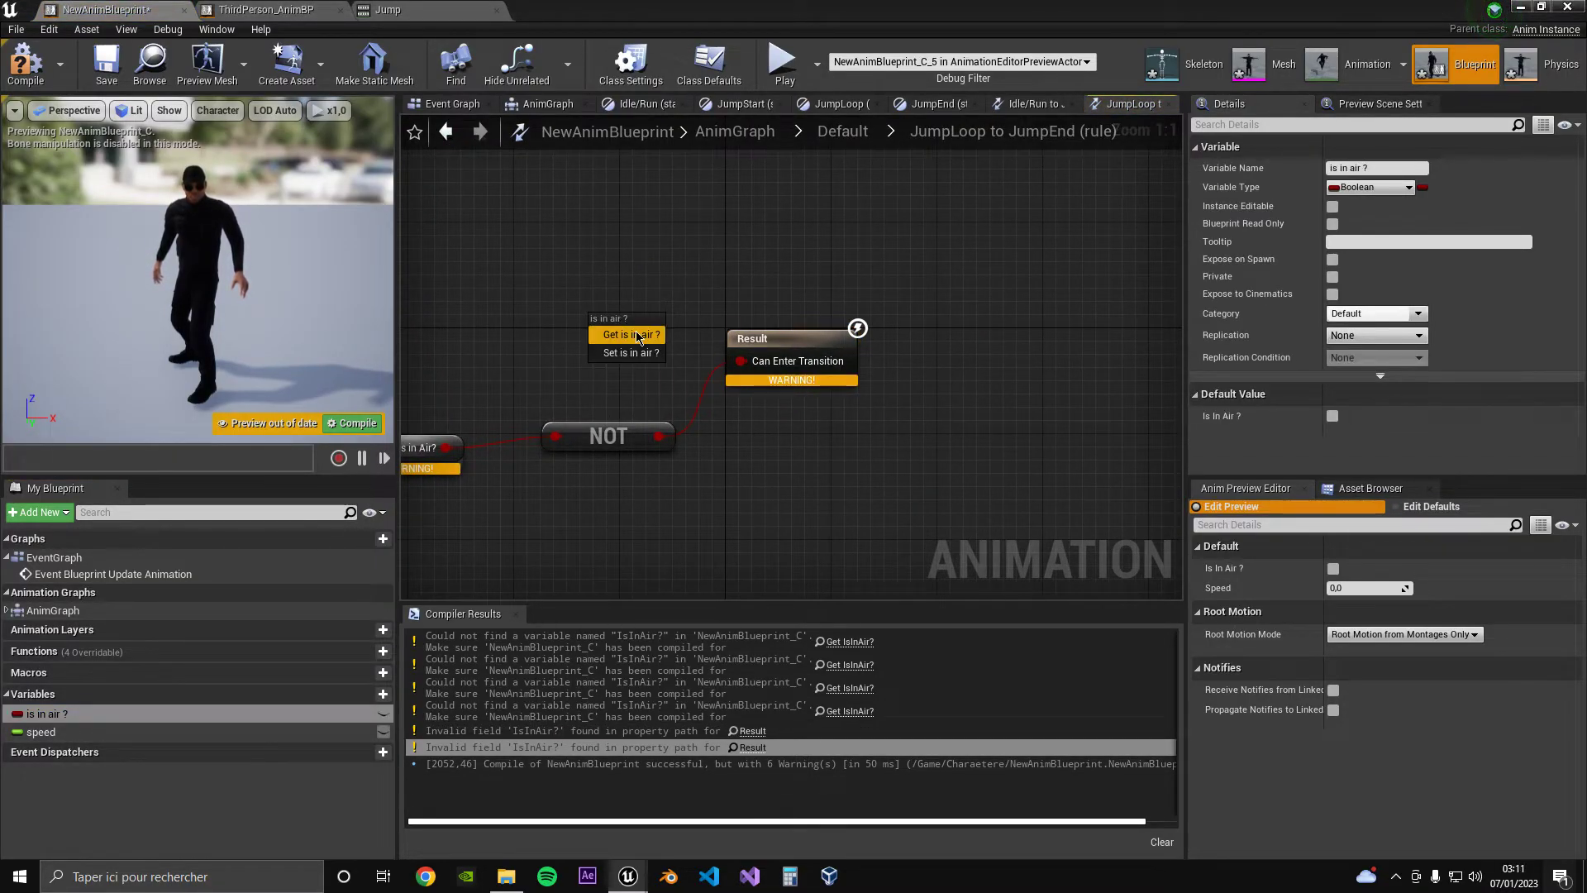
click(632, 335)
drag(1010, 383, 629, 383)
click(712, 502)
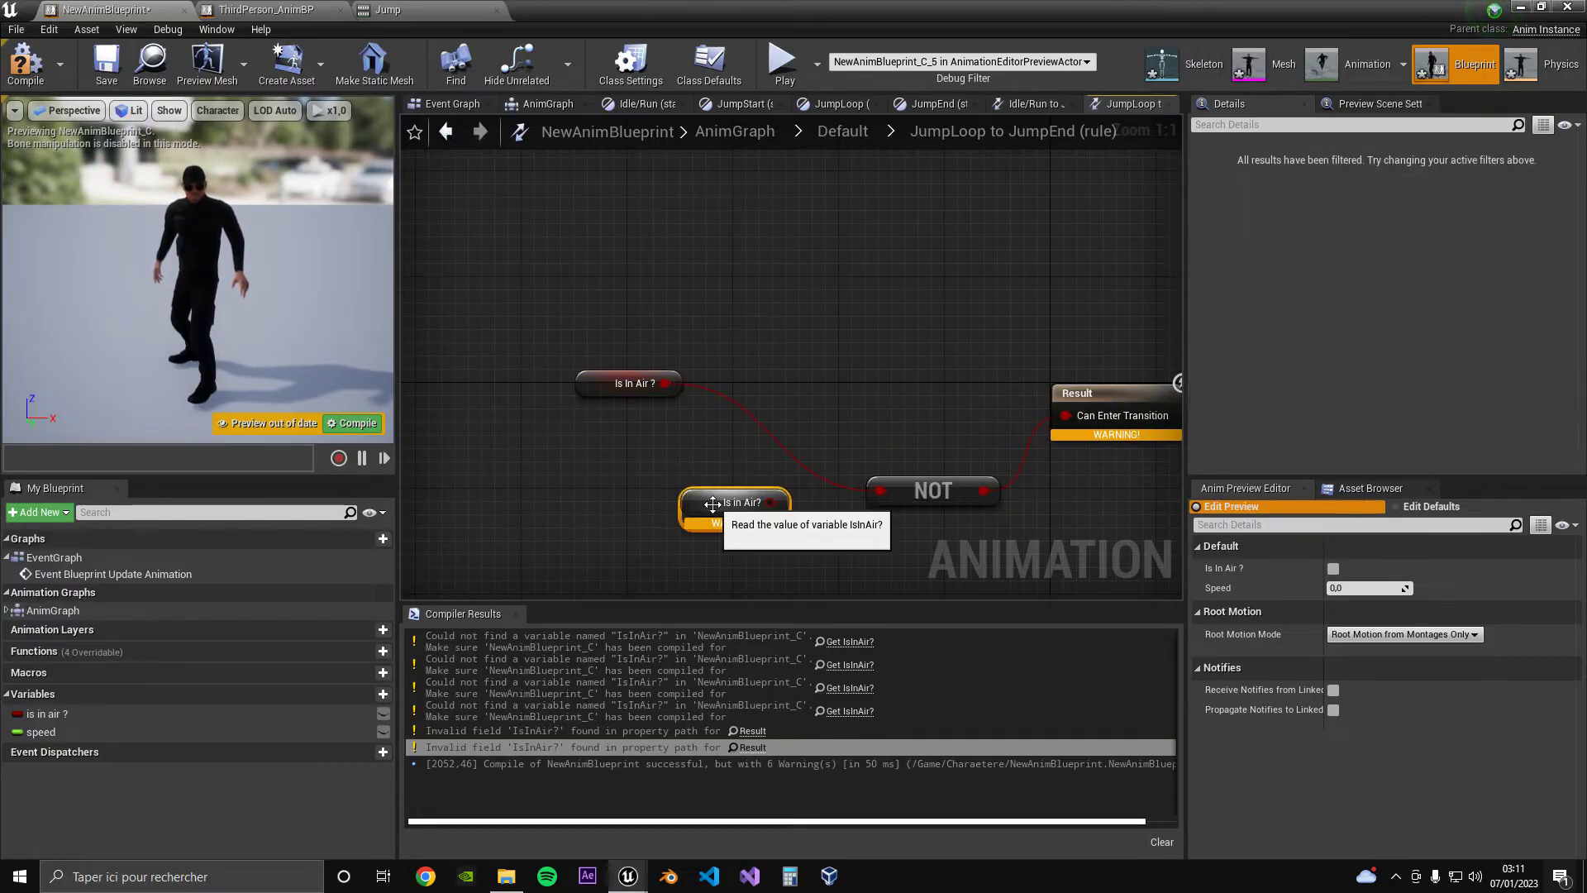
key(Delete)
key(F7)
Return to the level editor and set the ThirdPersonCharacter's skeletal mesh to Idle__2_
key(alt+Tab)
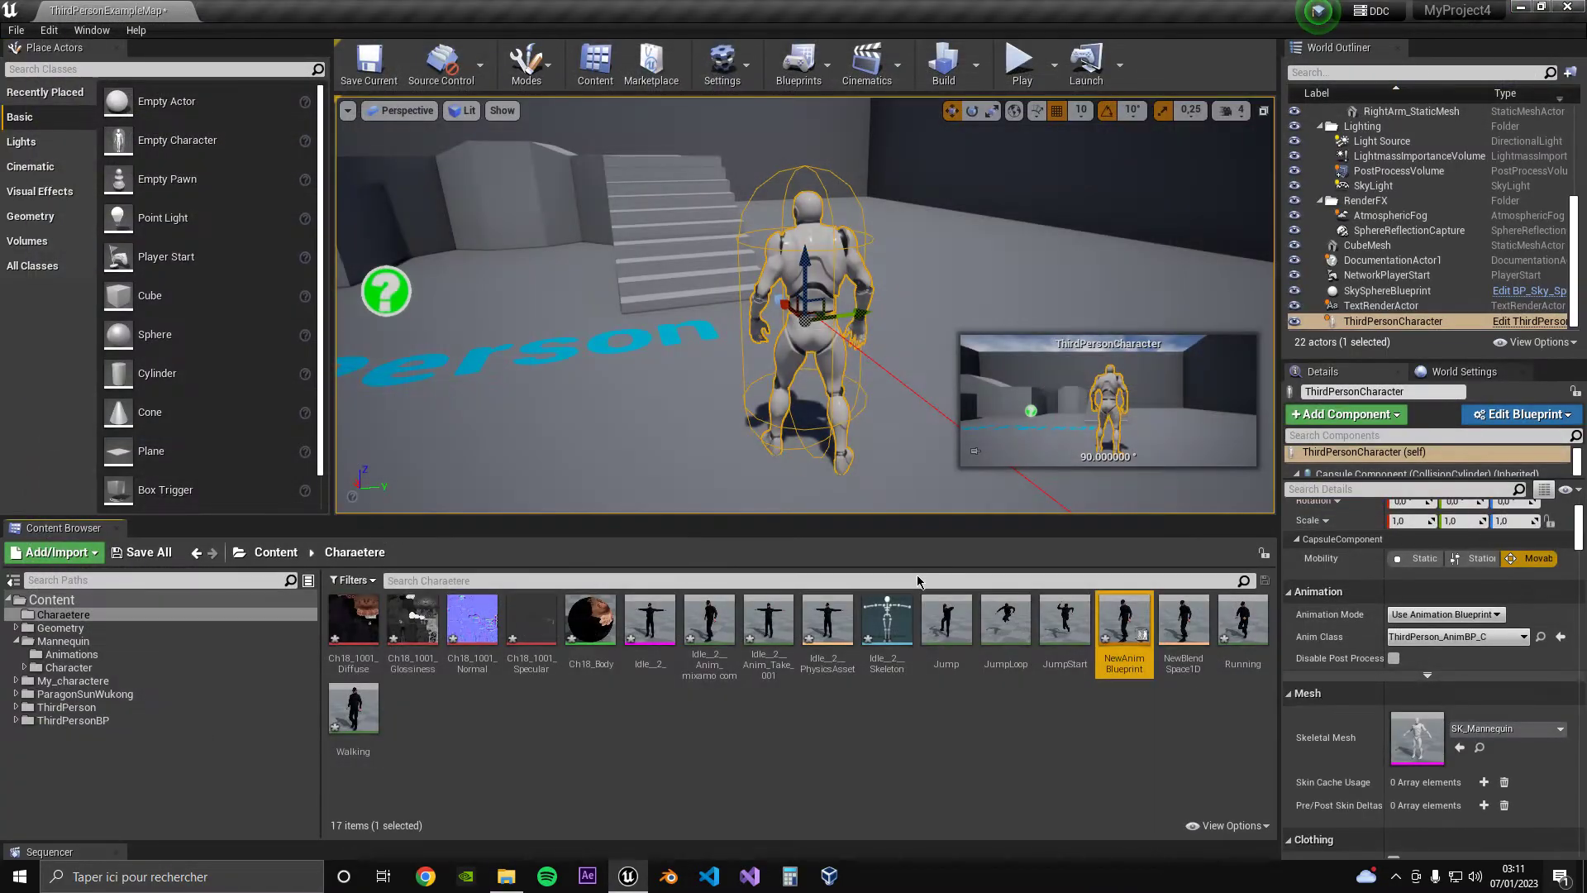
click(1462, 638)
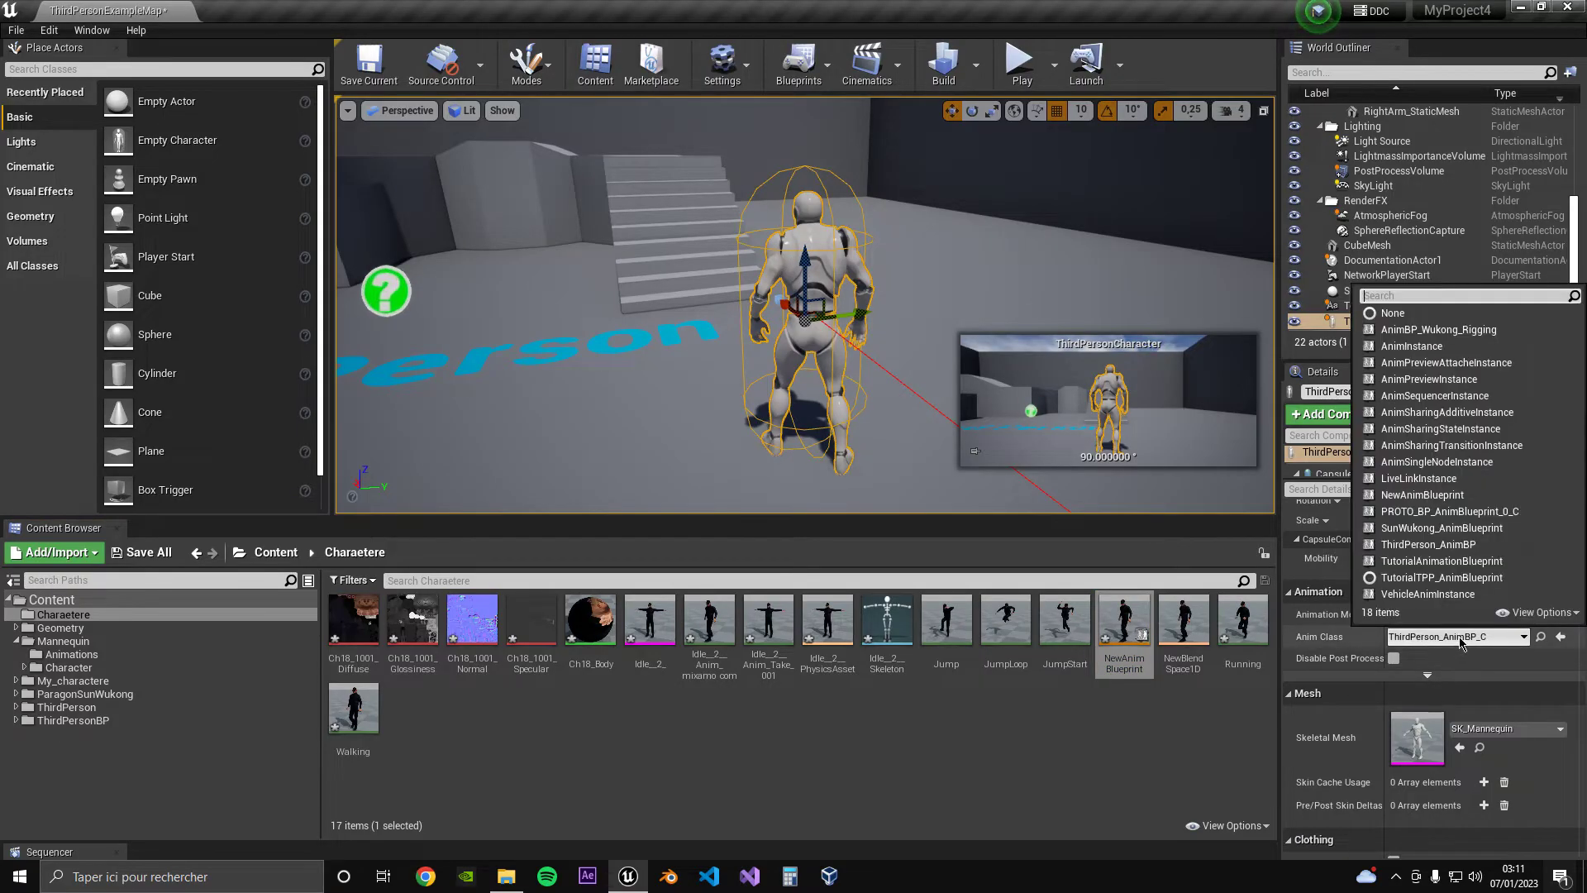
click(1505, 728)
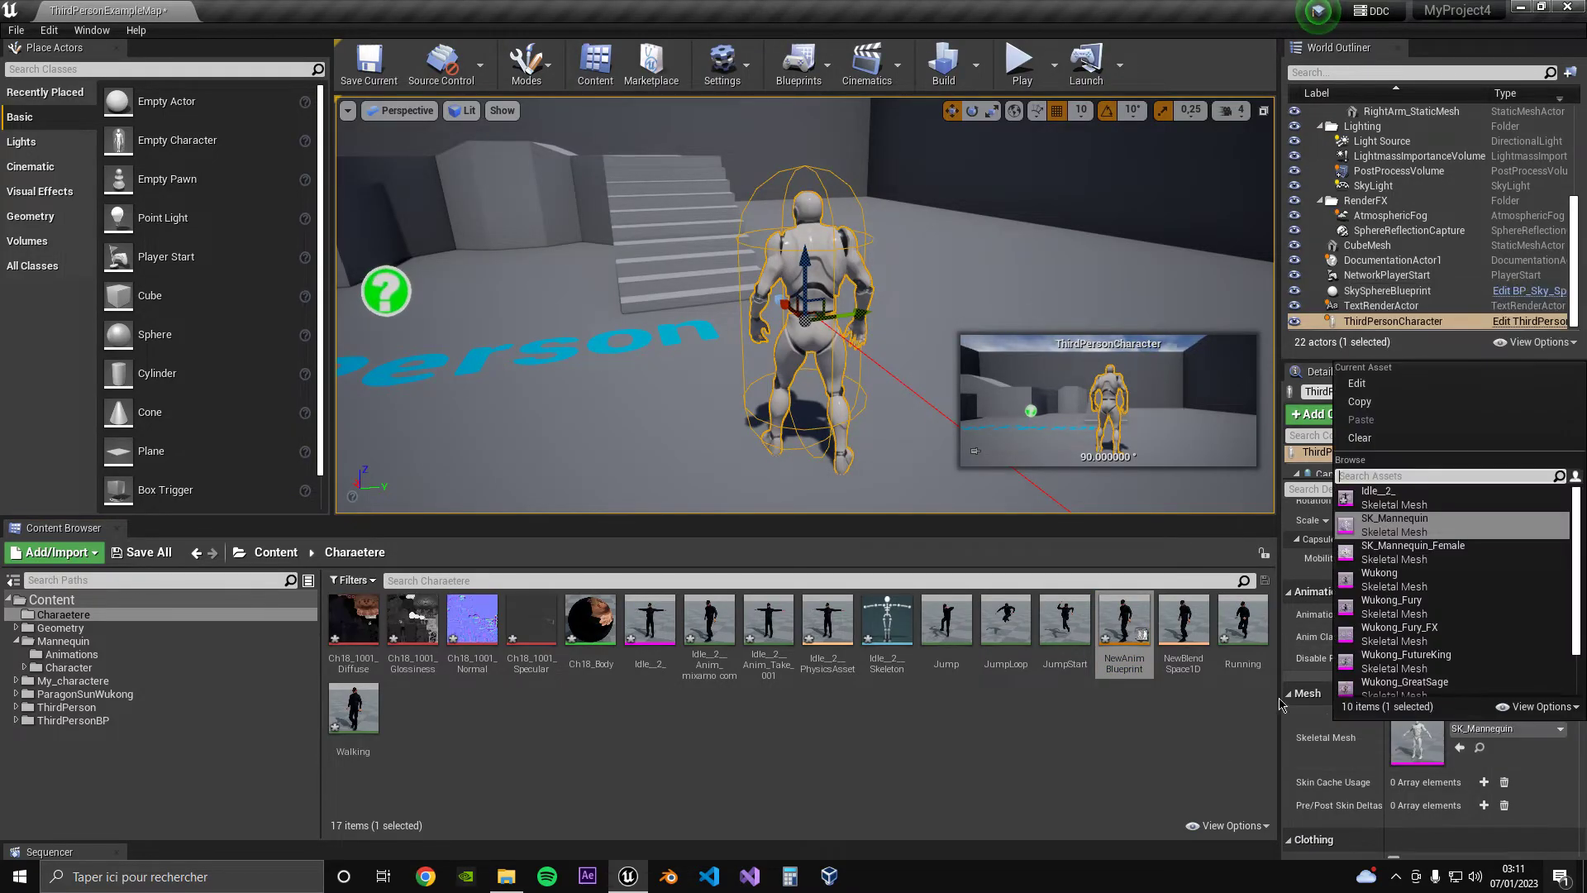
click(1389, 496)
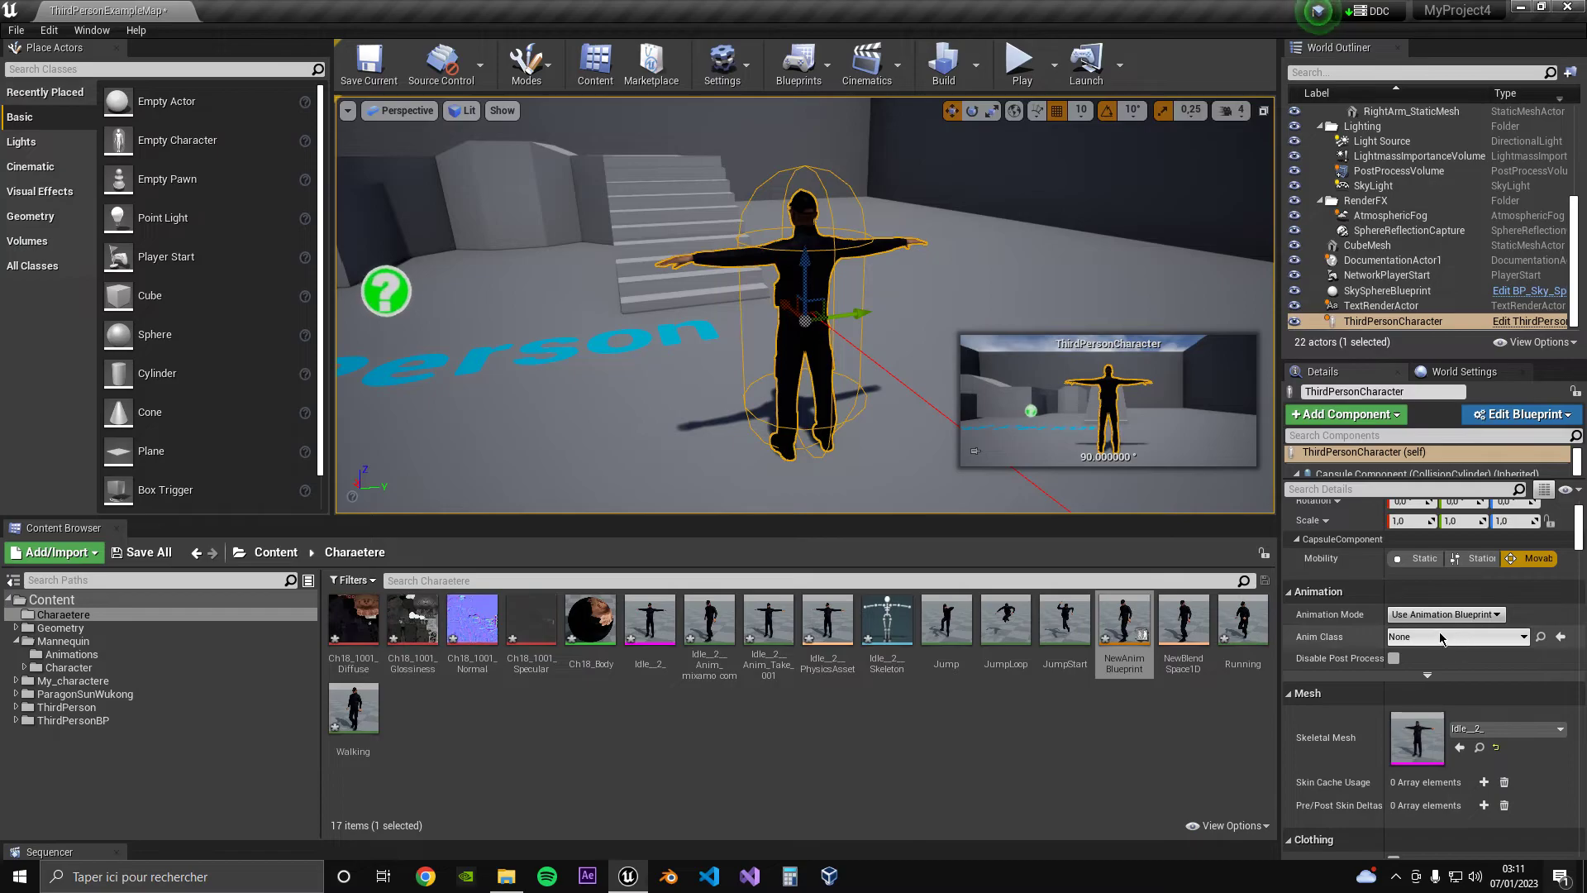
Set the ThirdPersonCharacter's anim class to NewAnimBlueprint and play the level to test running and jumping
click(1444, 639)
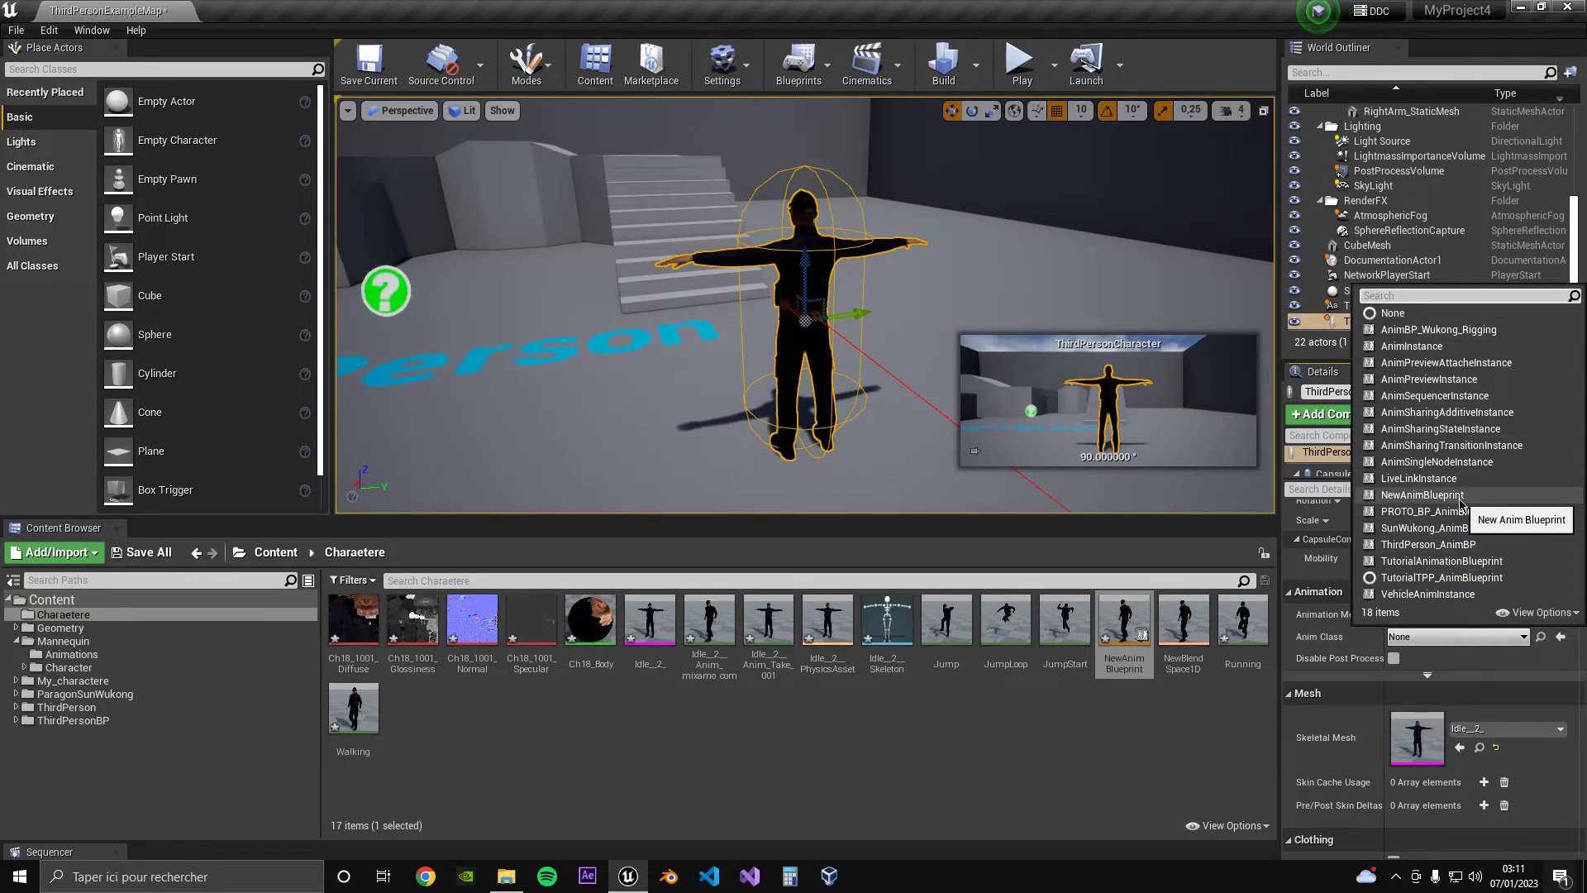
click(1447, 495)
click(1019, 62)
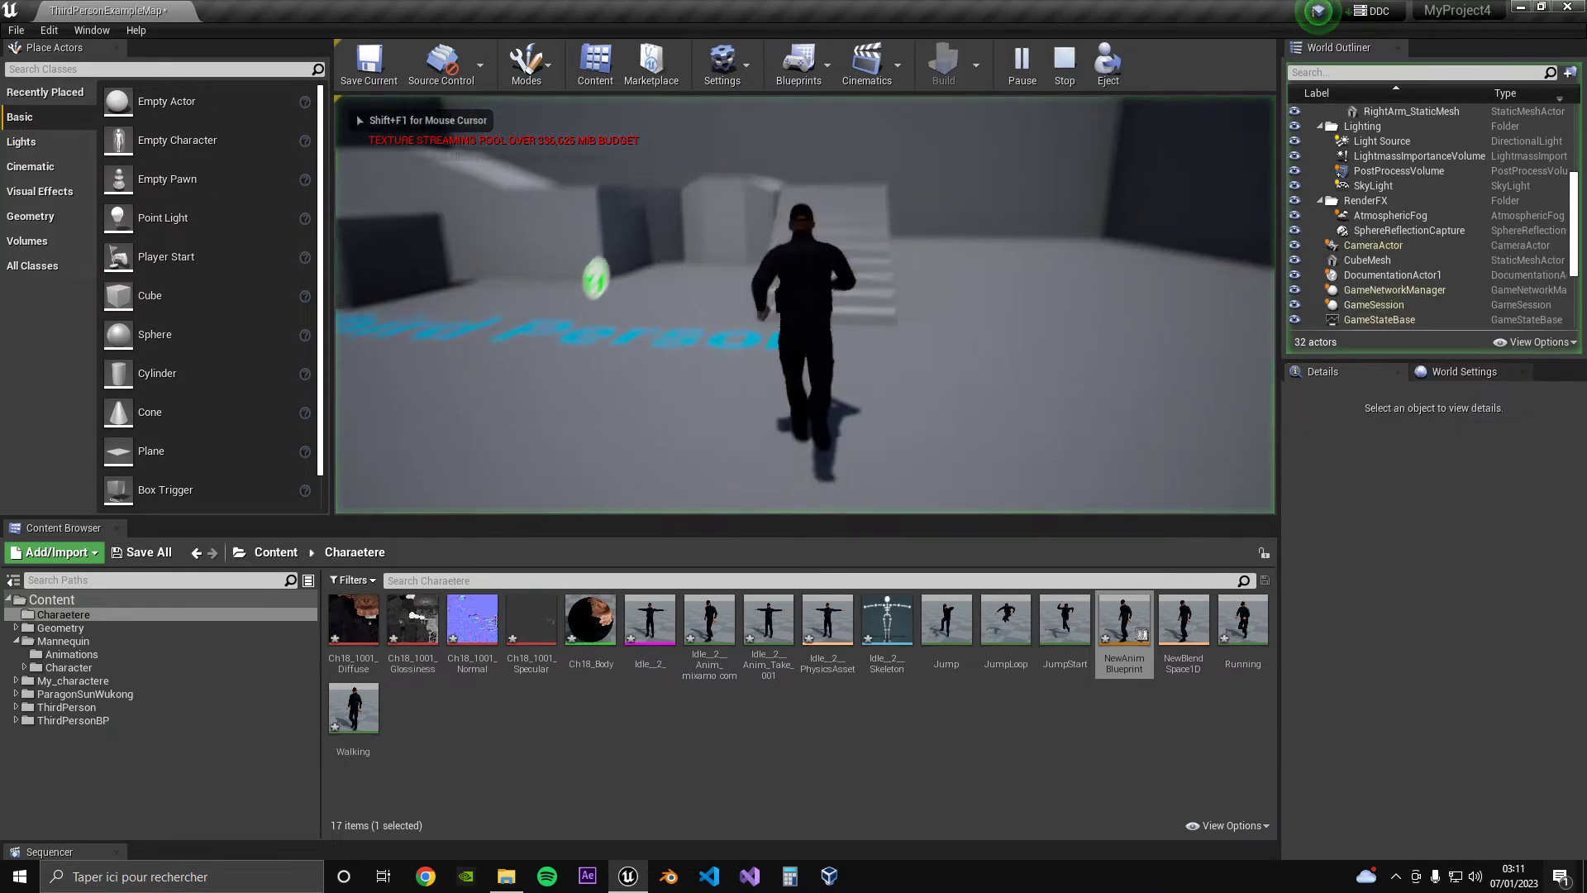
key(space)
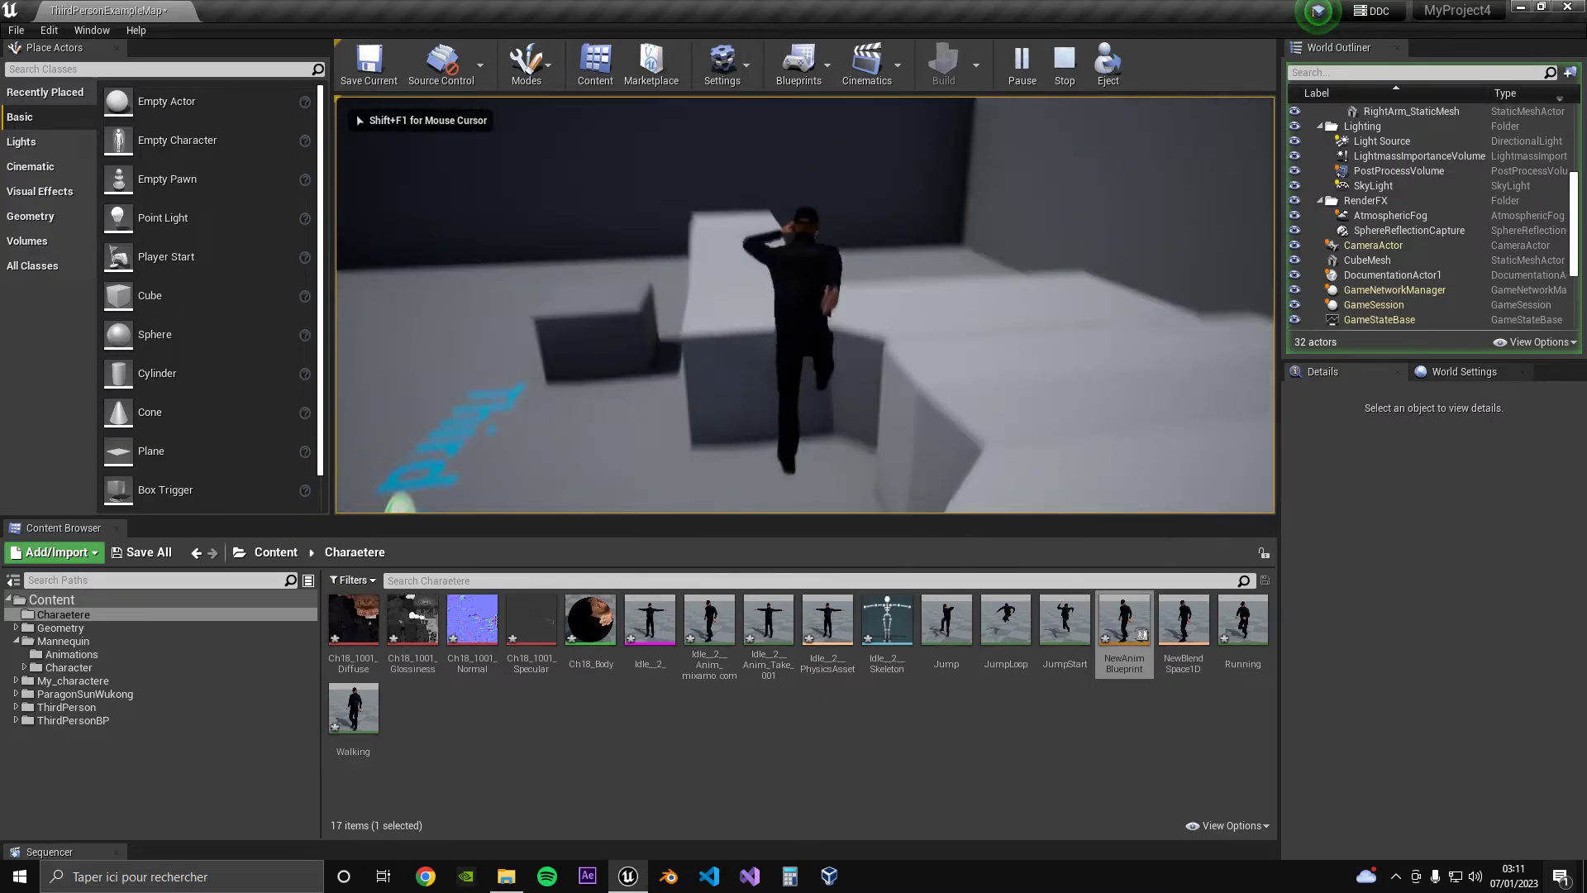
key(space)
key(Escape)
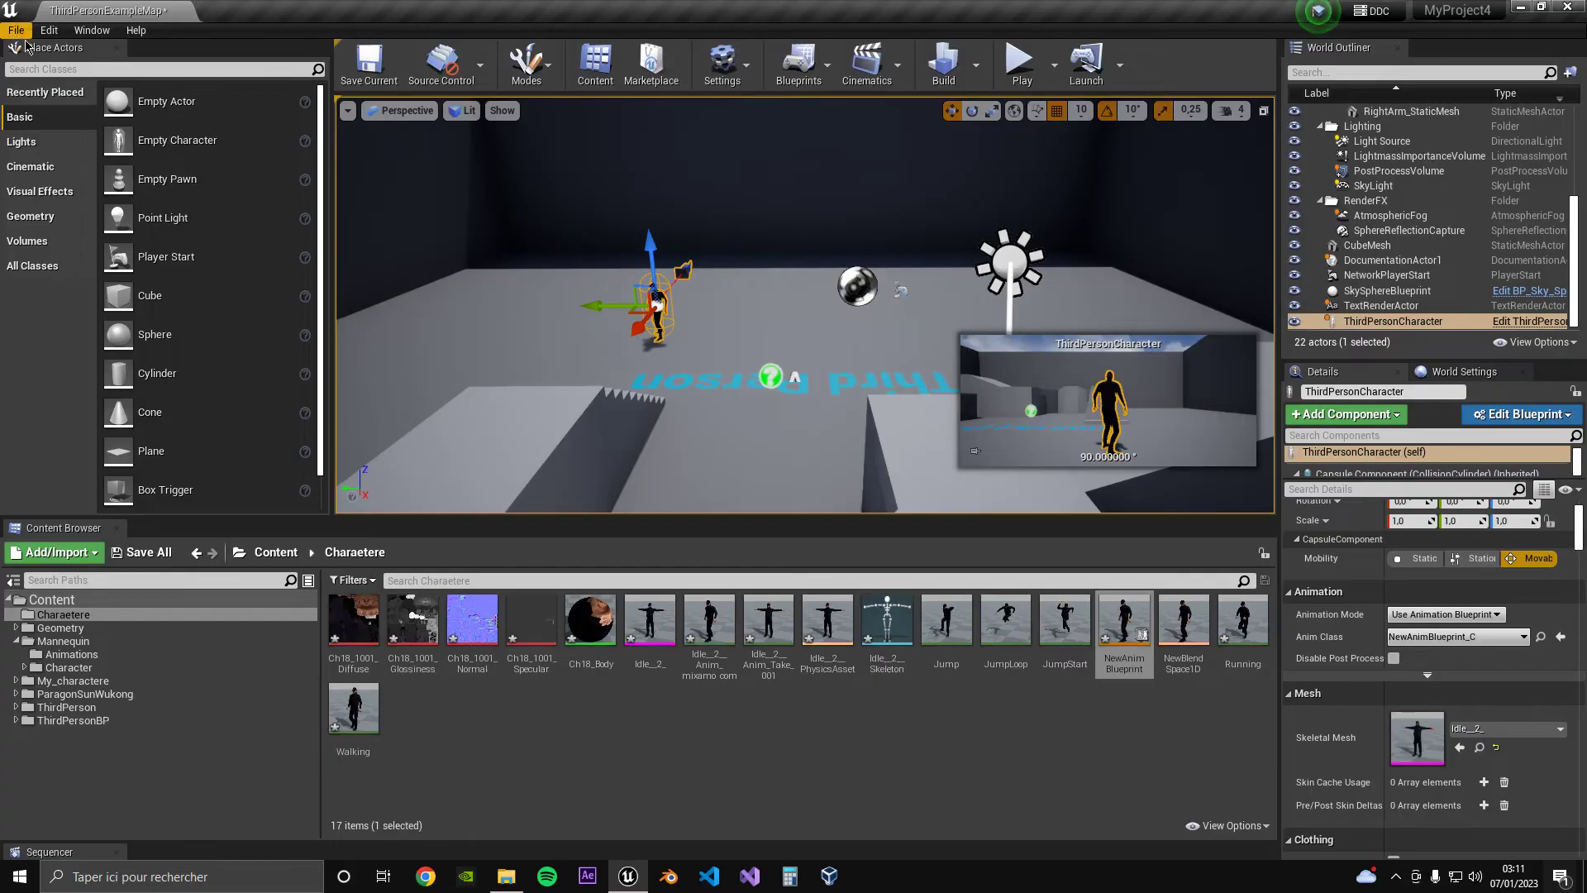
Examine the axis mappings in the project's Input settings, including the MoveRight and TurnRate bindings, and return to the level editor
click(92, 29)
mouse_move(132, 98)
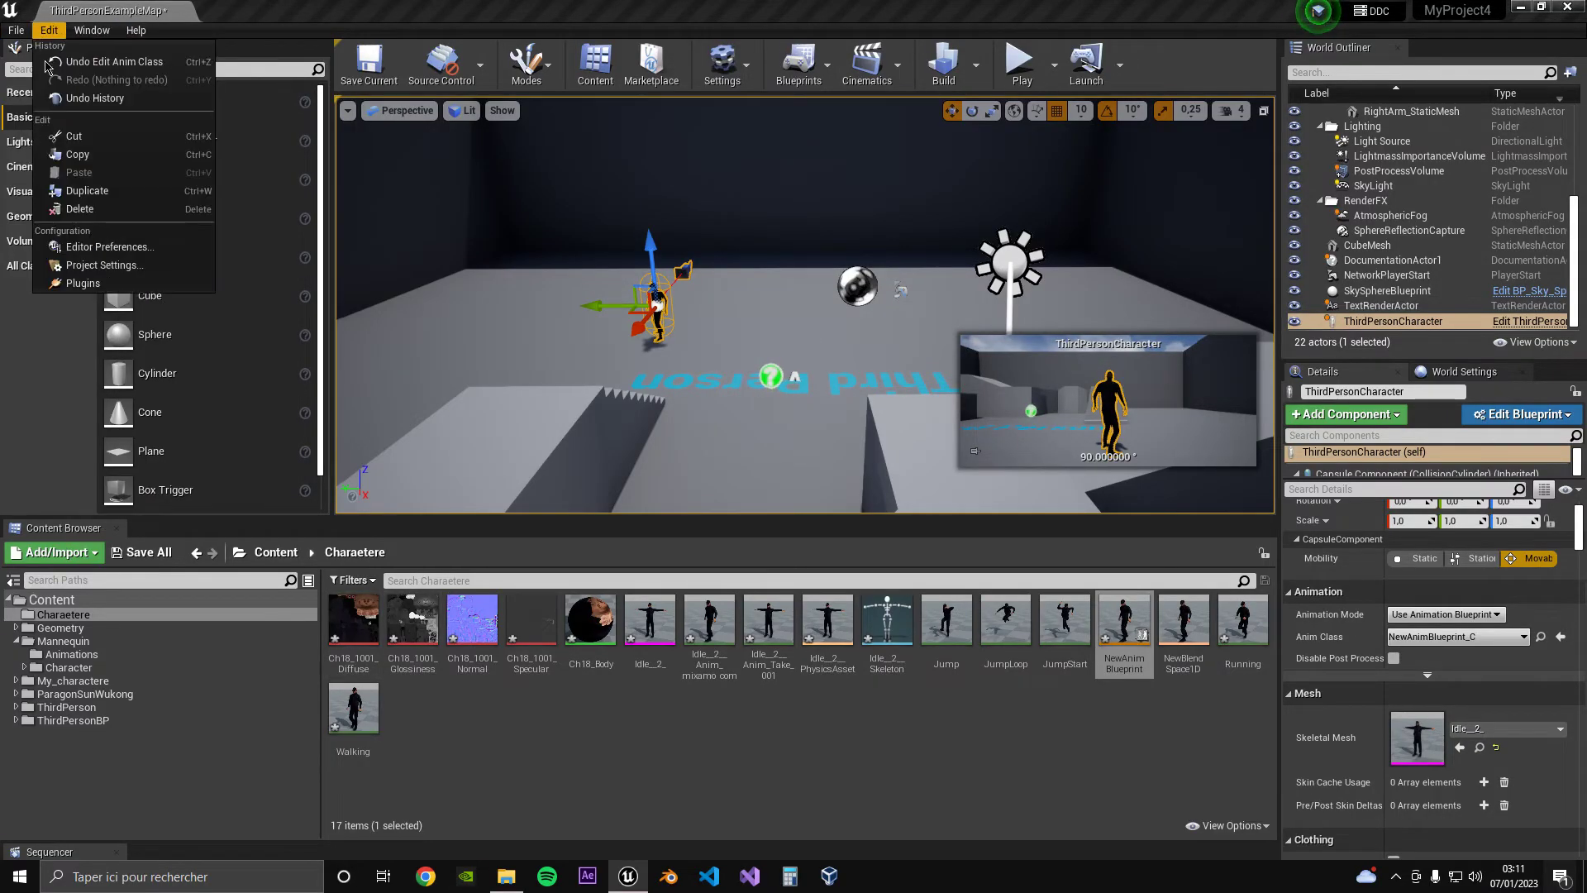
click(57, 247)
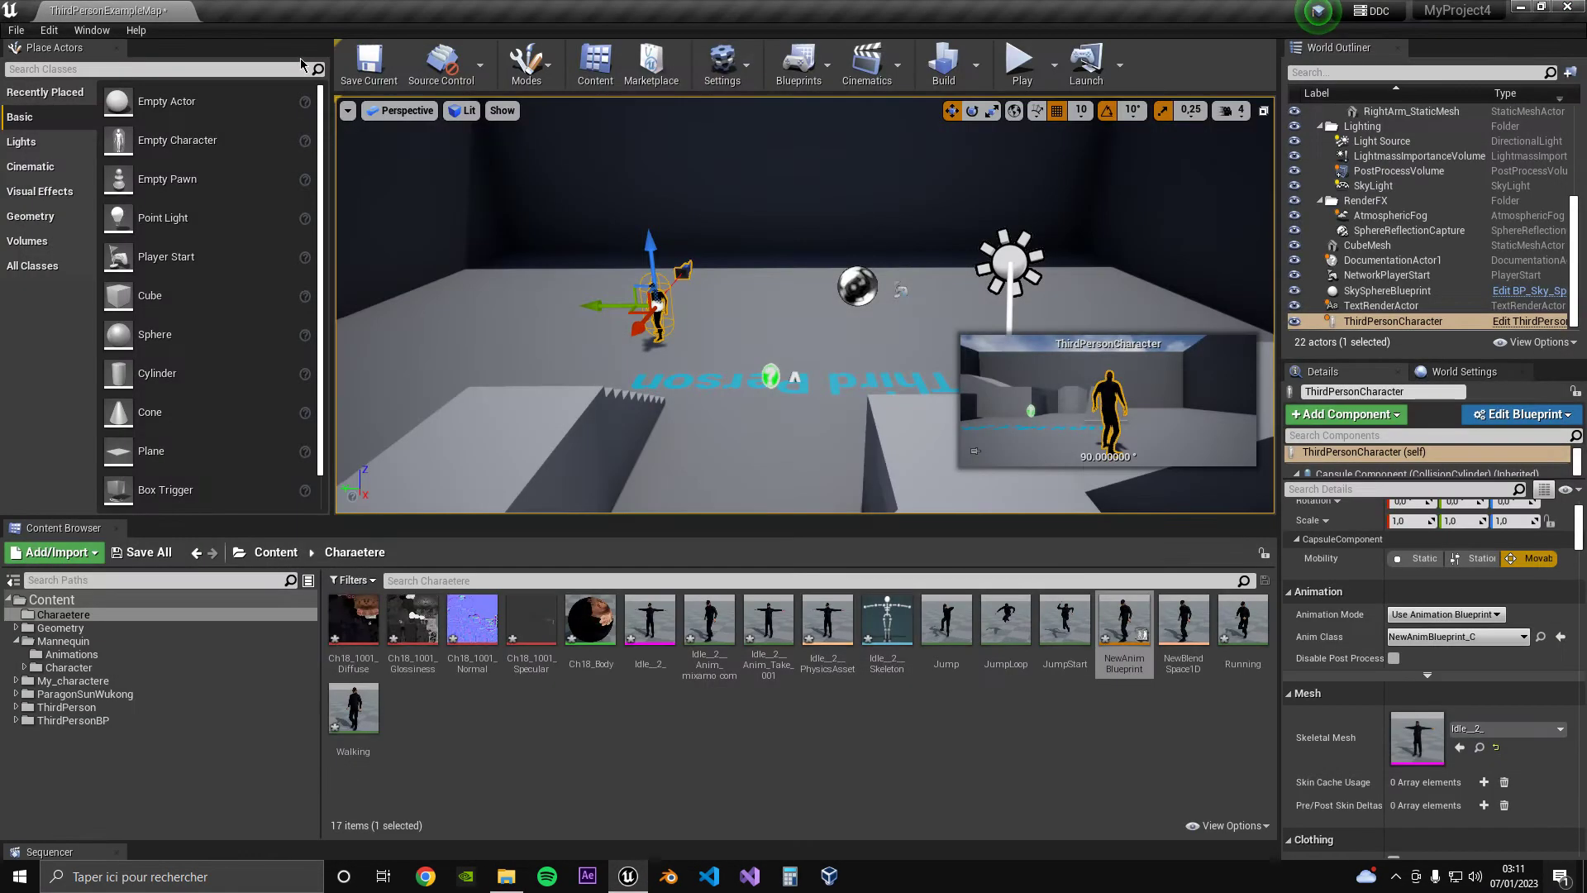
click(49, 30)
click(83, 266)
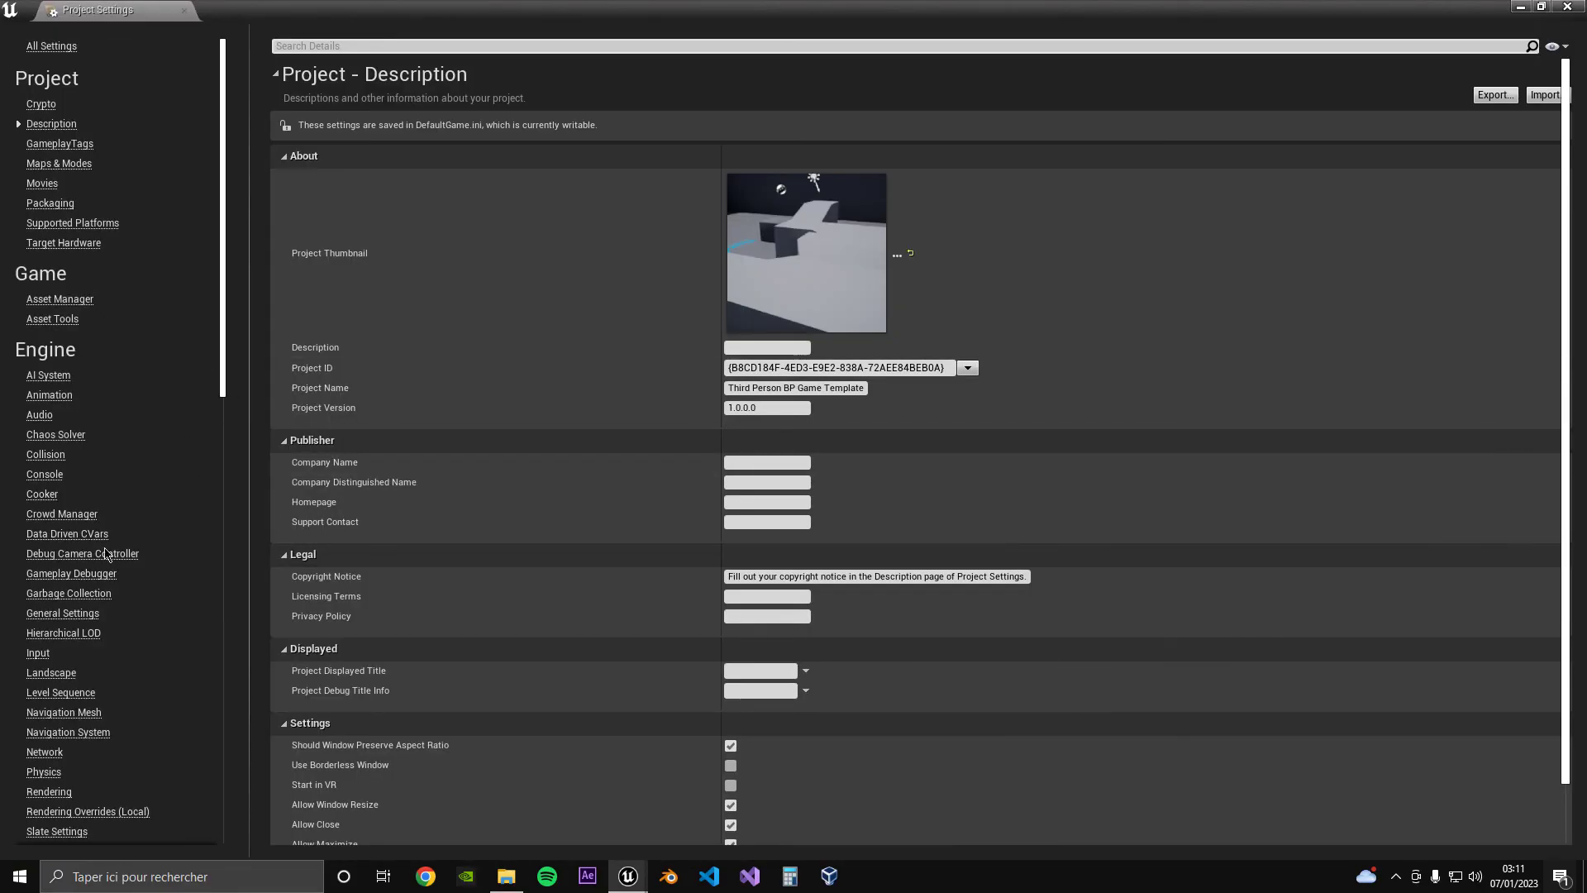
click(40, 651)
scroll(403, 661, down, 7)
scroll(401, 629, up, 7)
double_click(306, 235)
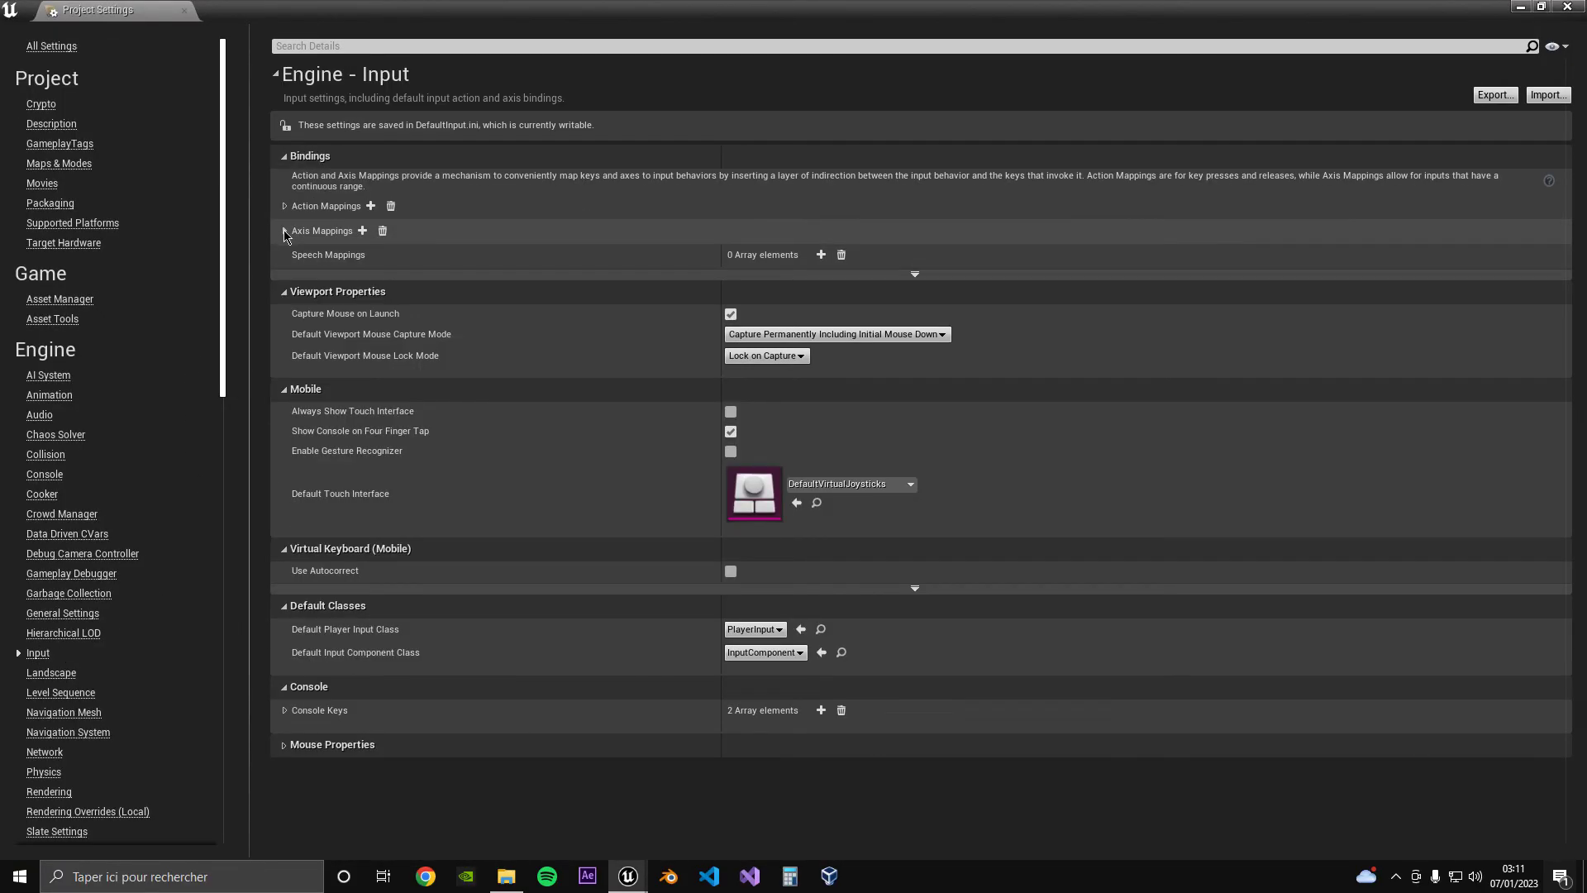
click(285, 233)
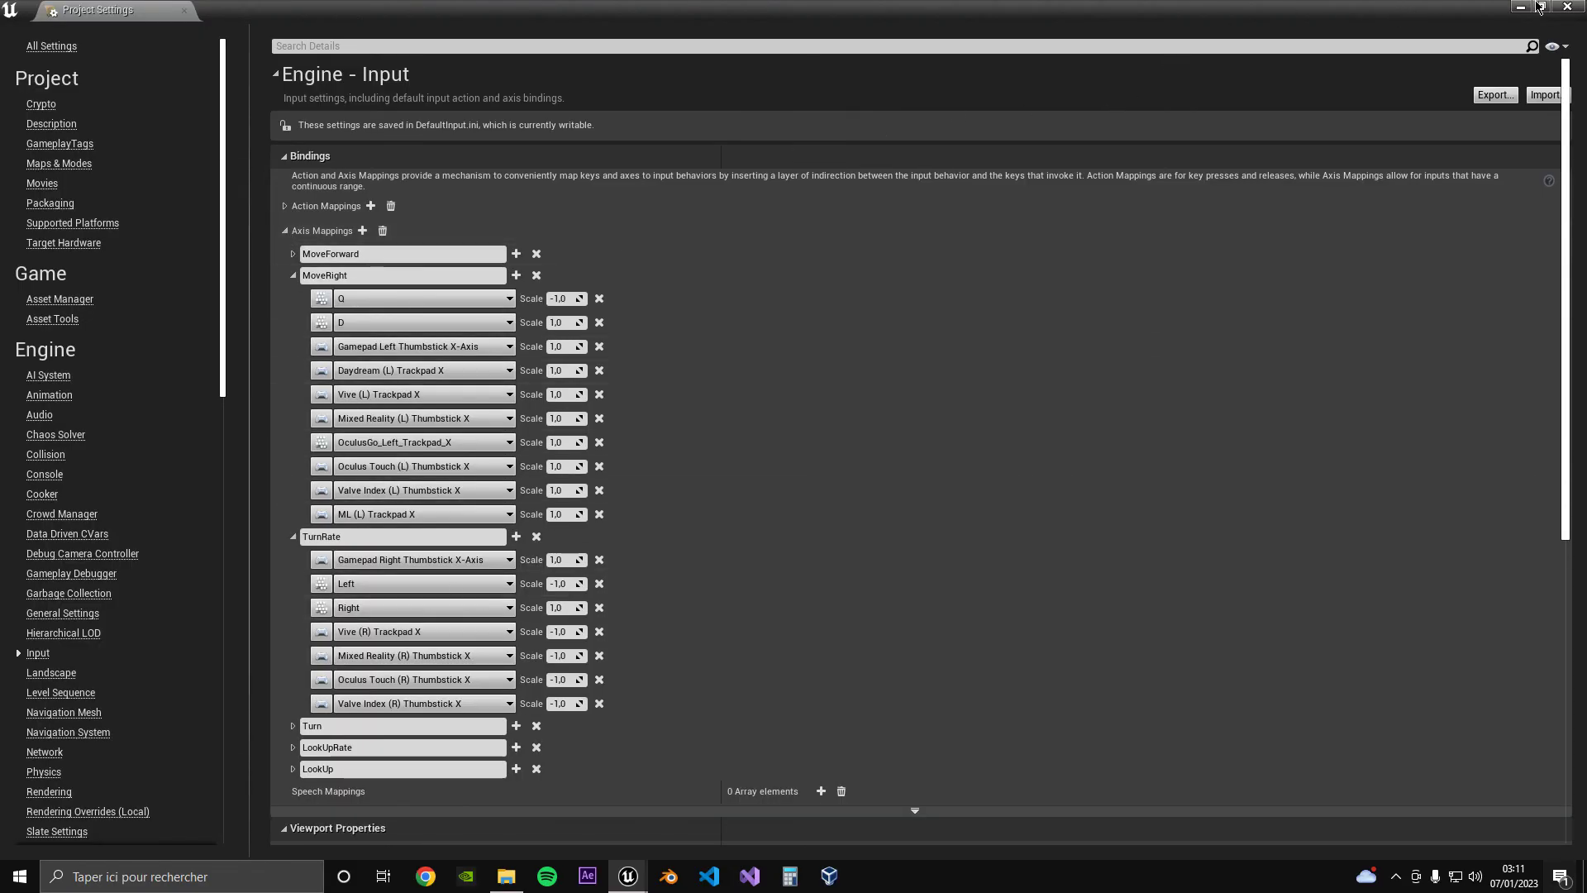
click(1567, 7)
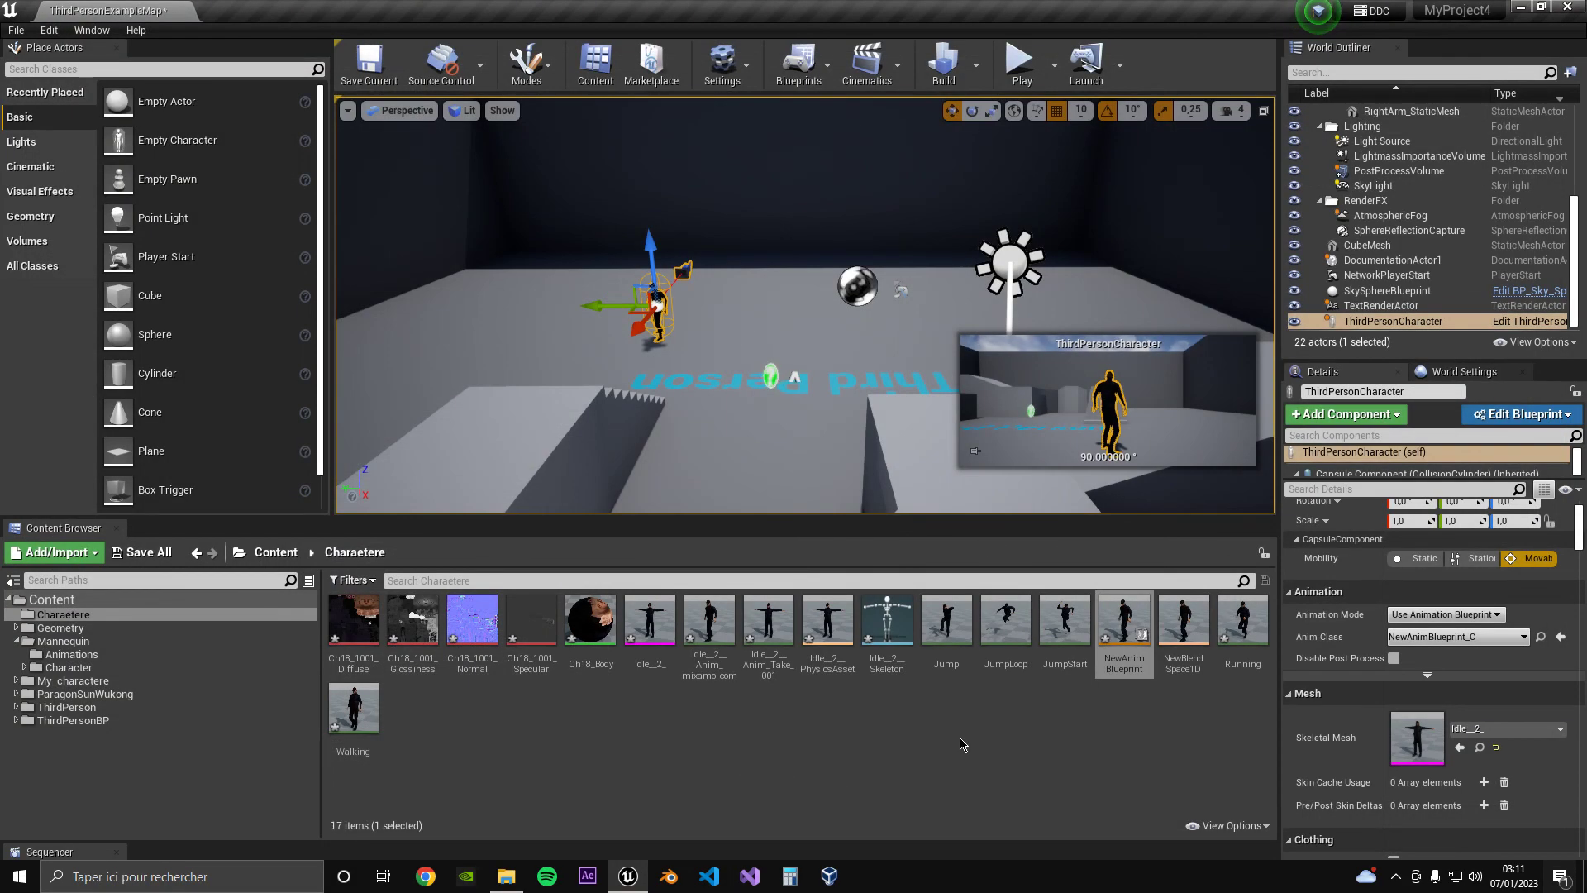